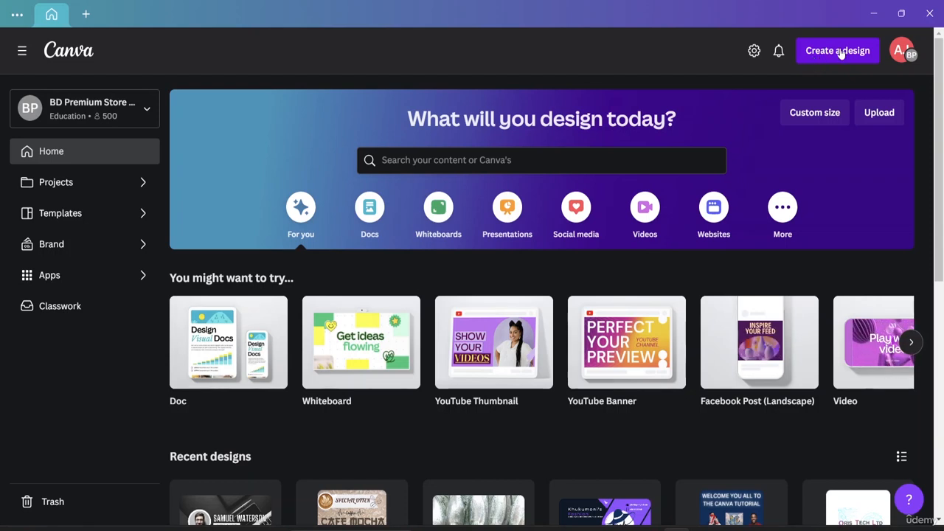
- Search the design types for "youtube banner" and create a blank YouTube Banner design
click(841, 53)
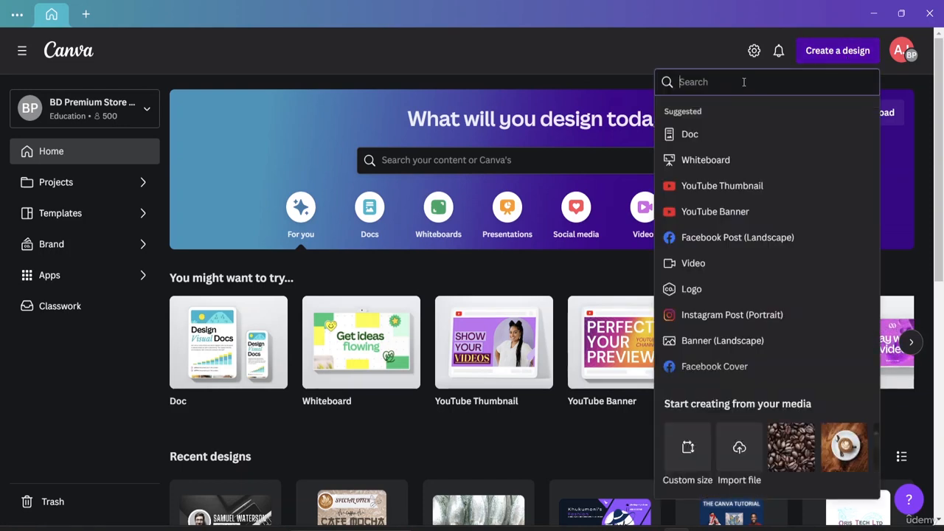
text(y)
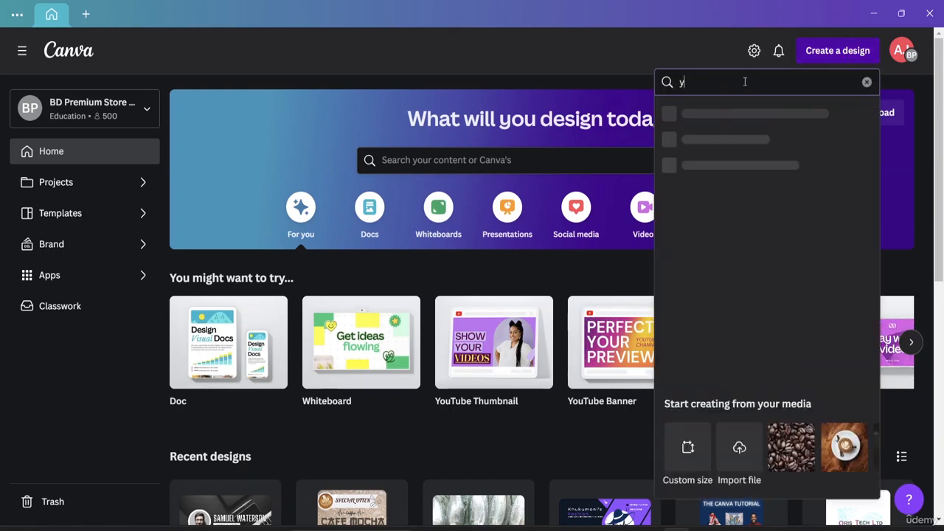
text(outub)
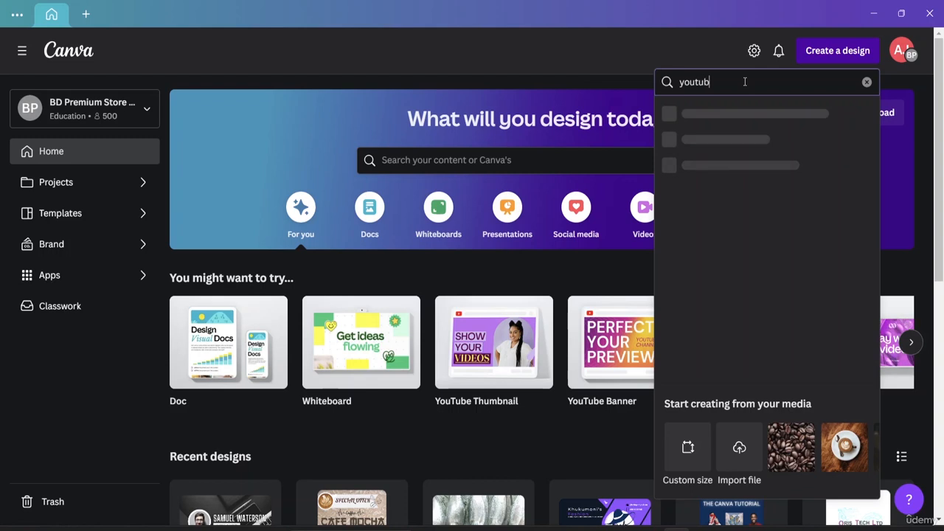
text(e banner)
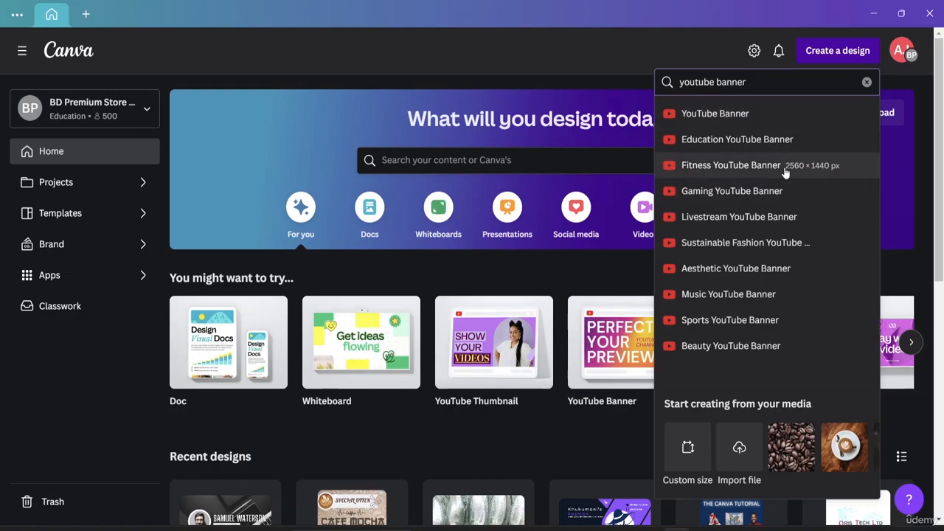
click(742, 114)
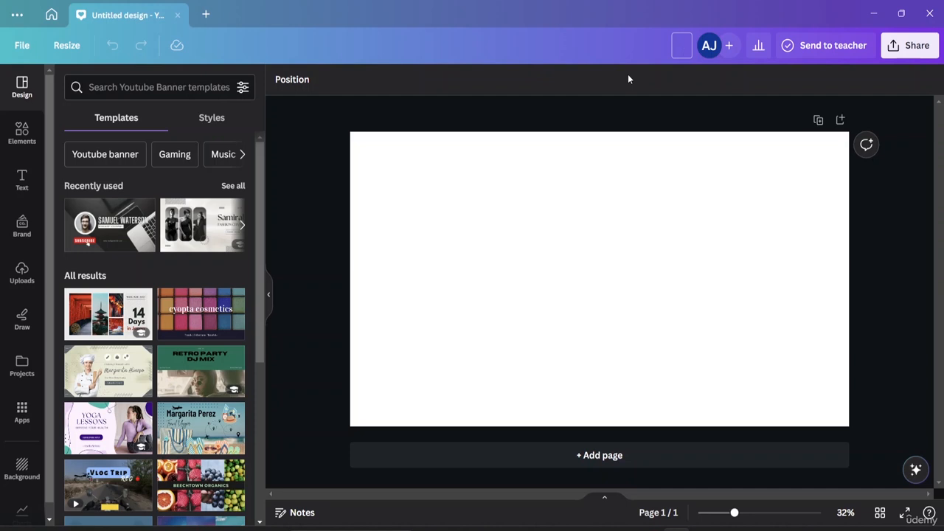
- Name the design "Youtube banner" and look through the available banner templates
text(Youtube banner)
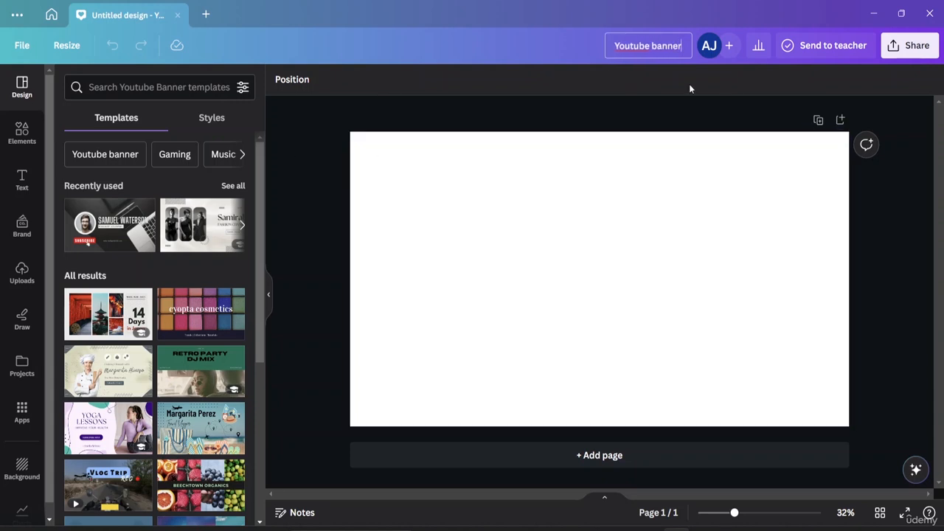
click(580, 186)
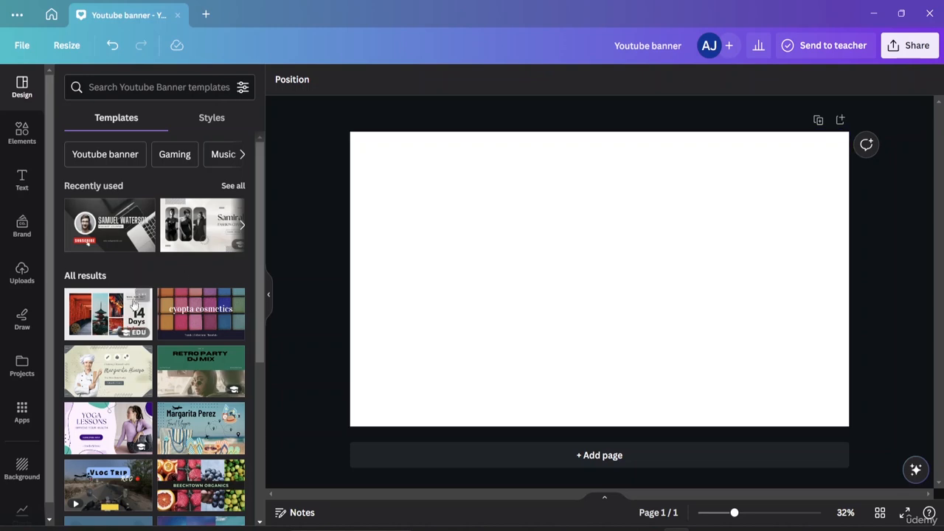
scroll(142, 318, down, 6)
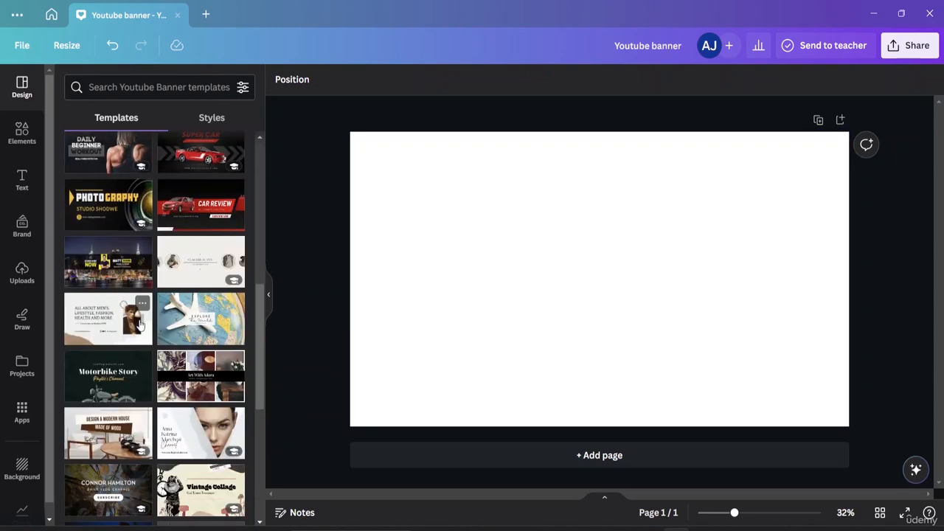
scroll(141, 325, up, 6)
scroll(145, 327, up, 1)
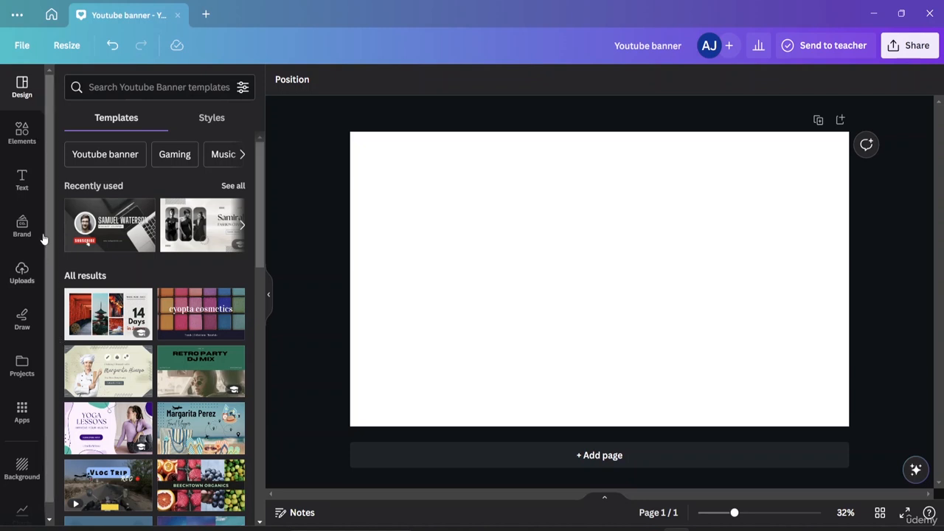
- Search the elements for "rect" and add a Rectangle shape to the page
click(23, 145)
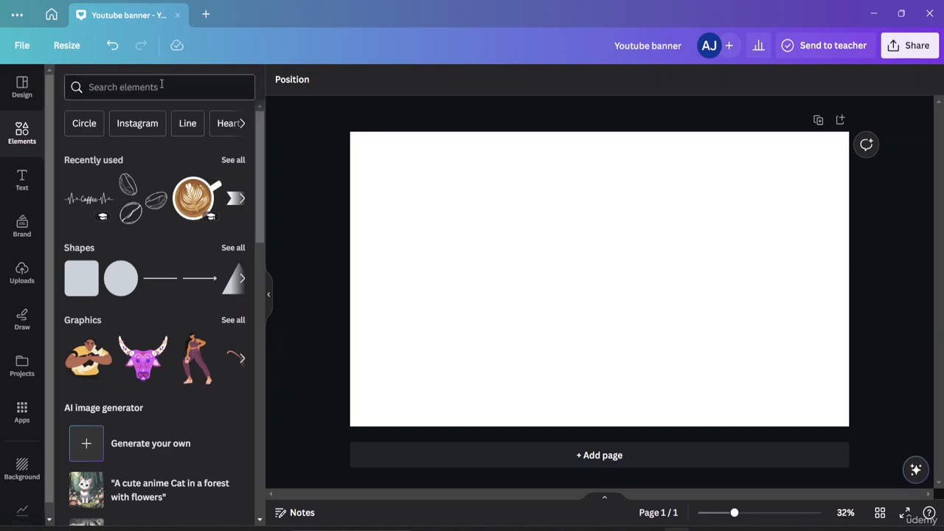
click(140, 90)
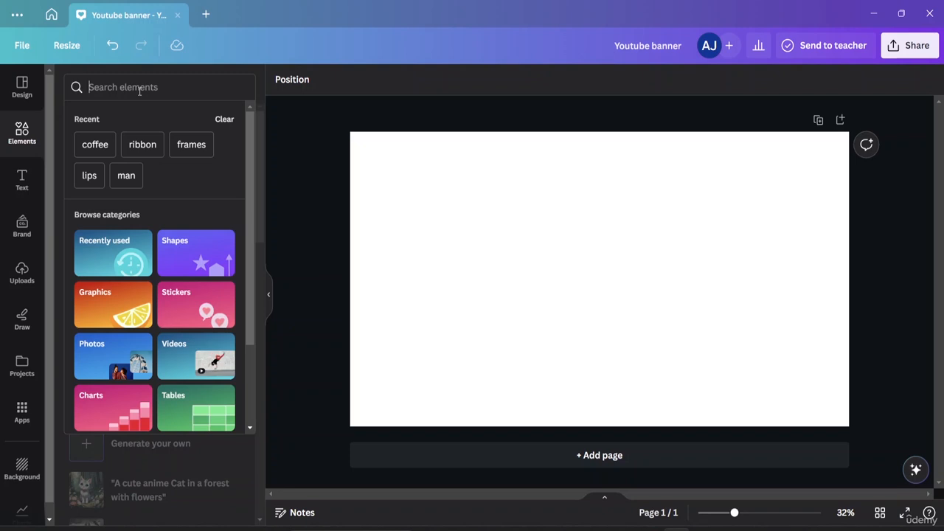
text(rec)
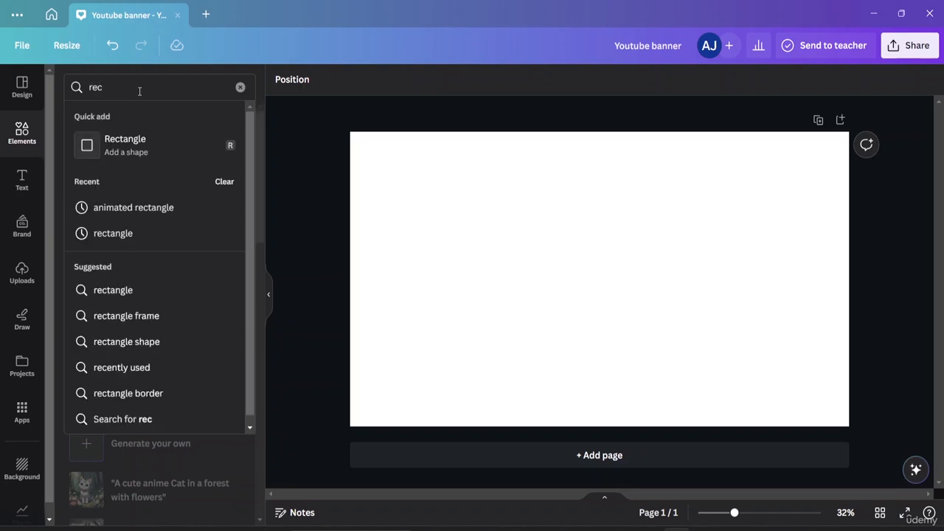
text(t)
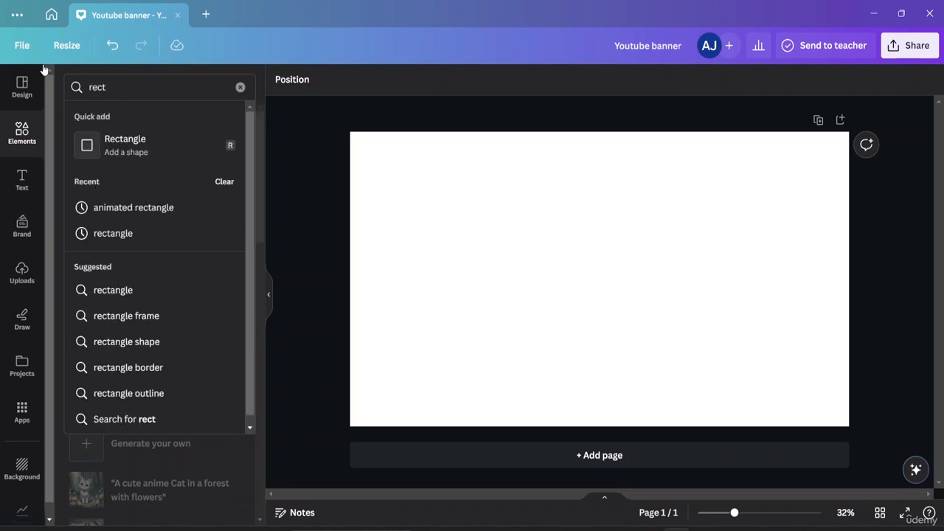
click(107, 139)
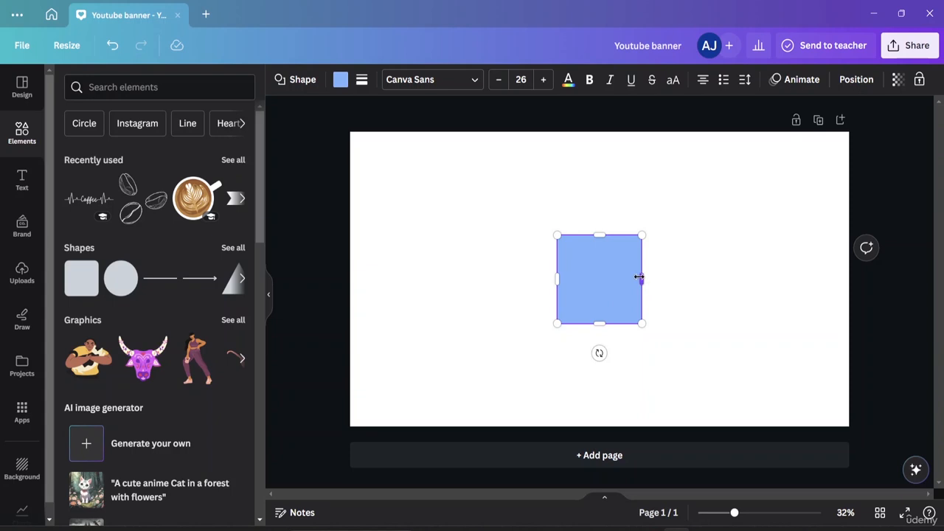
- Stretch the rectangle on both sides and reduce its height to form a wide band across the middle of the page
drag(642, 278, 785, 270)
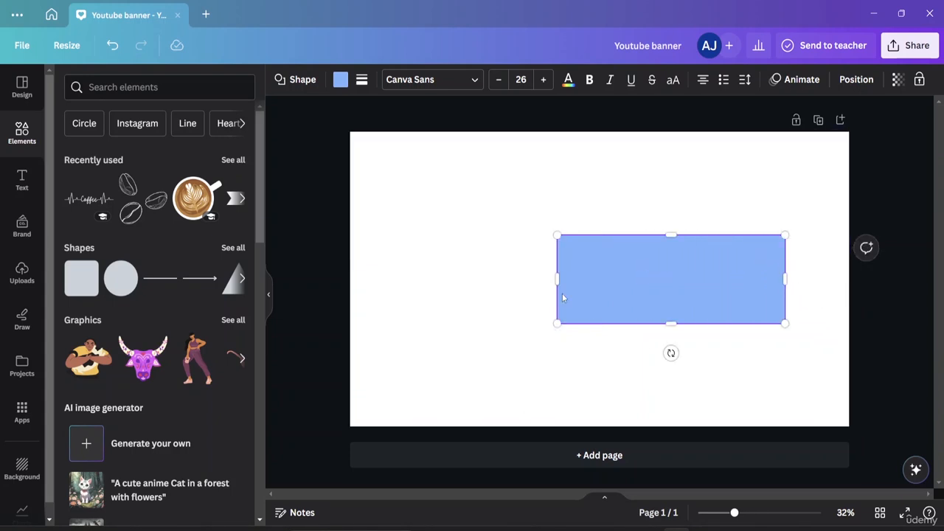
drag(555, 276, 411, 295)
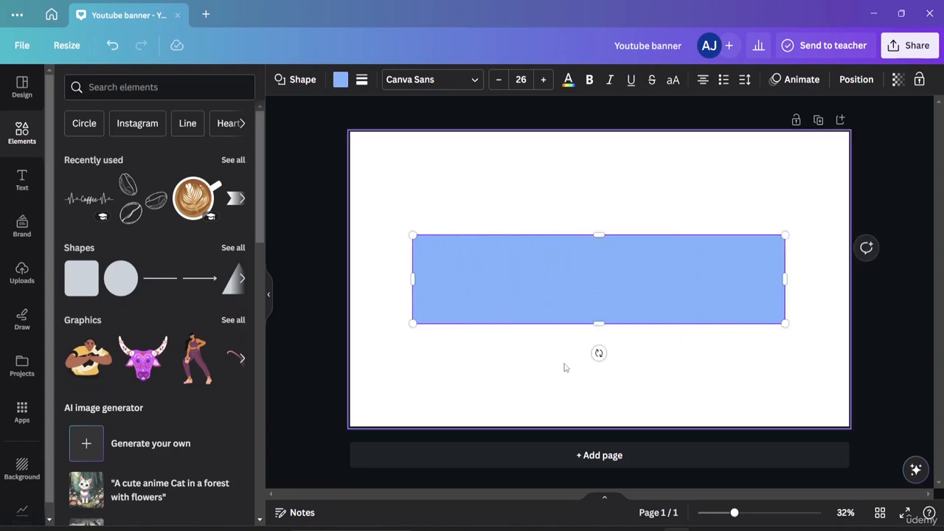
drag(598, 323, 598, 309)
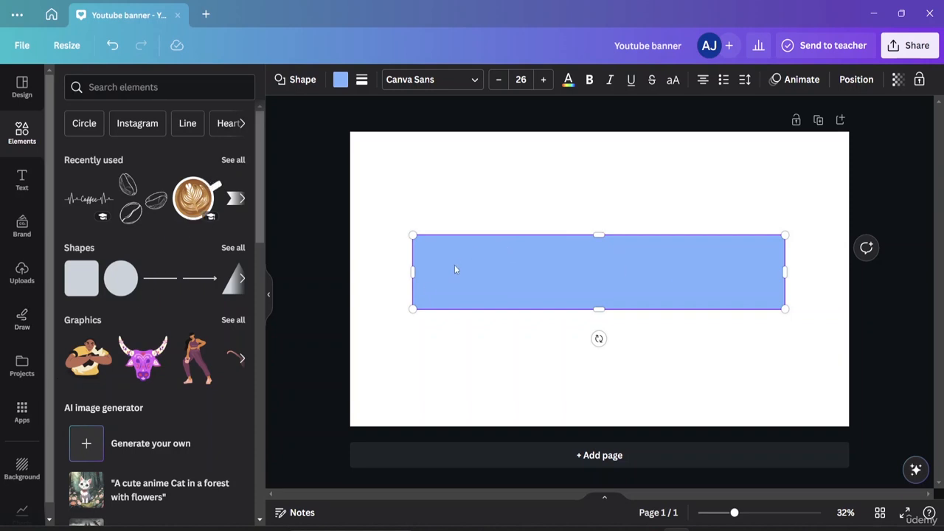
- Remove the rectangle's fill colour and give it a solid border with weight 4
click(342, 81)
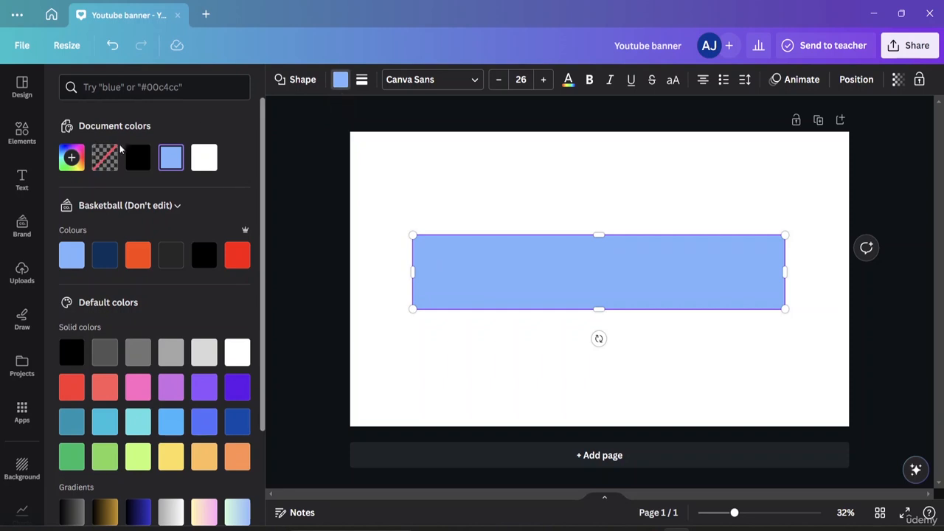
click(106, 162)
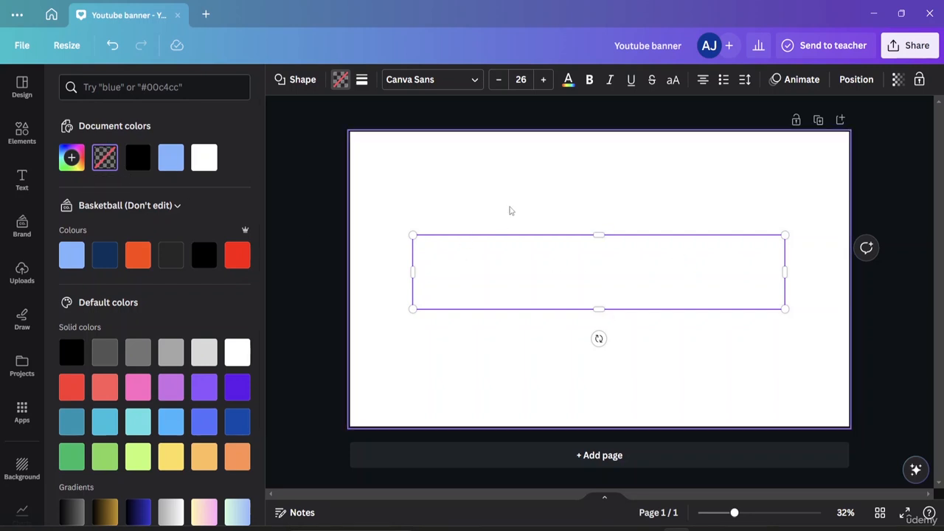
click(363, 85)
click(363, 83)
click(364, 83)
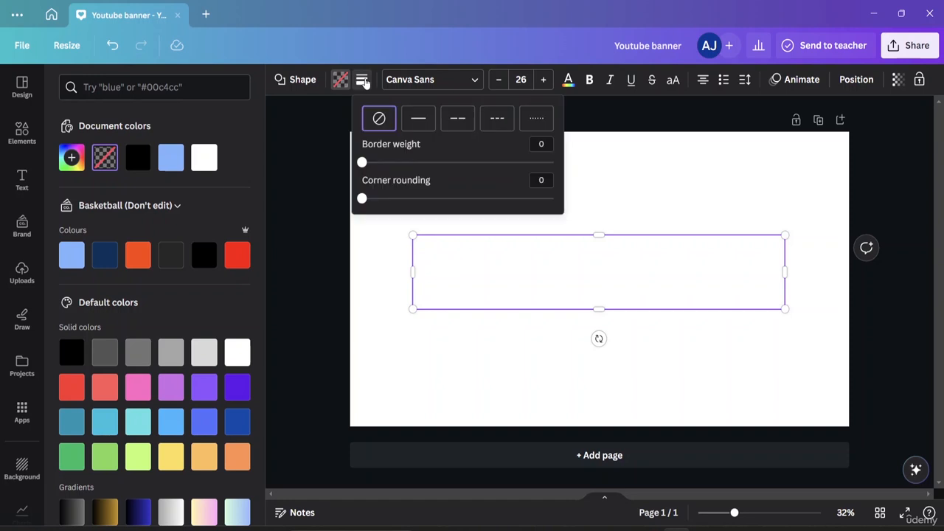
click(422, 122)
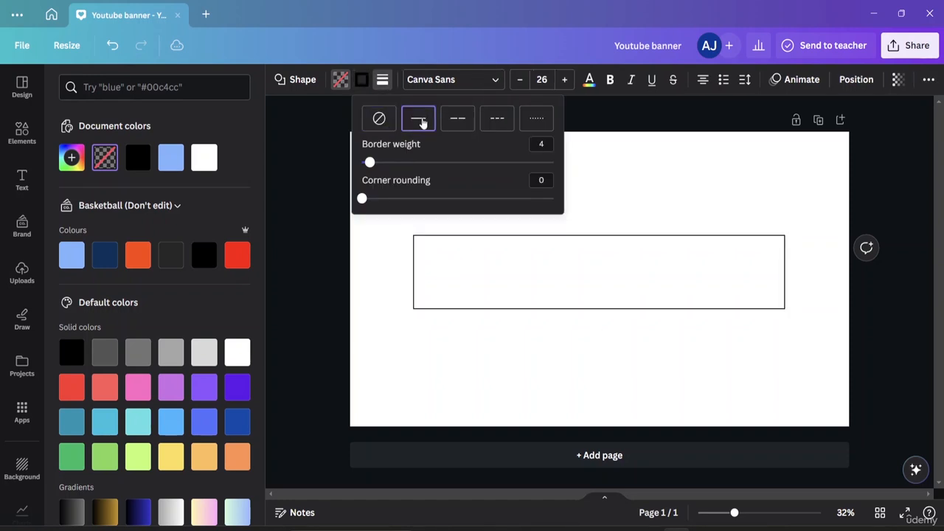
click(493, 352)
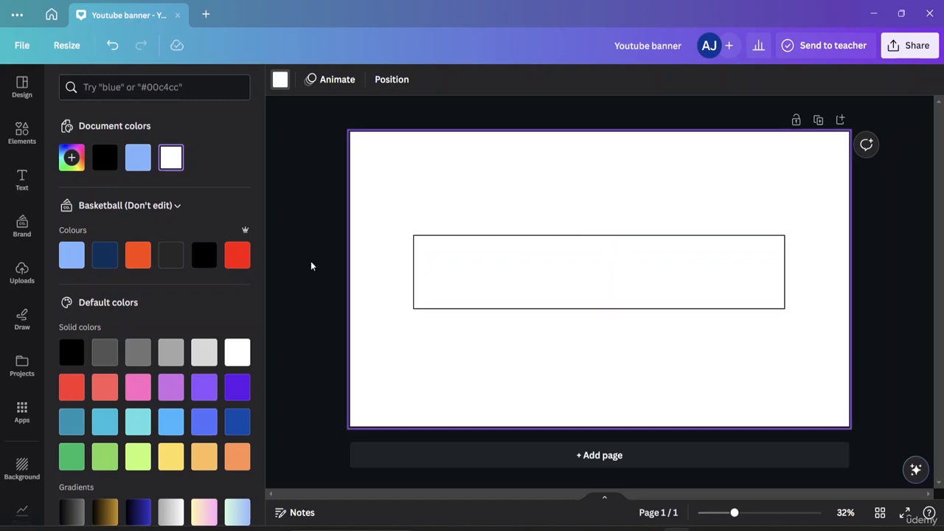
- Move the outlined rectangle slightly down to the vertical centre of the page
click(25, 319)
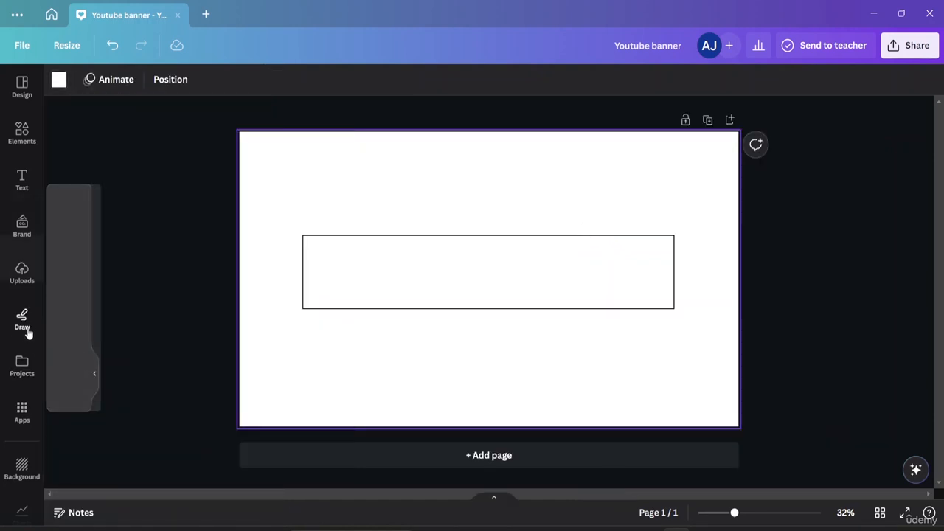
click(68, 333)
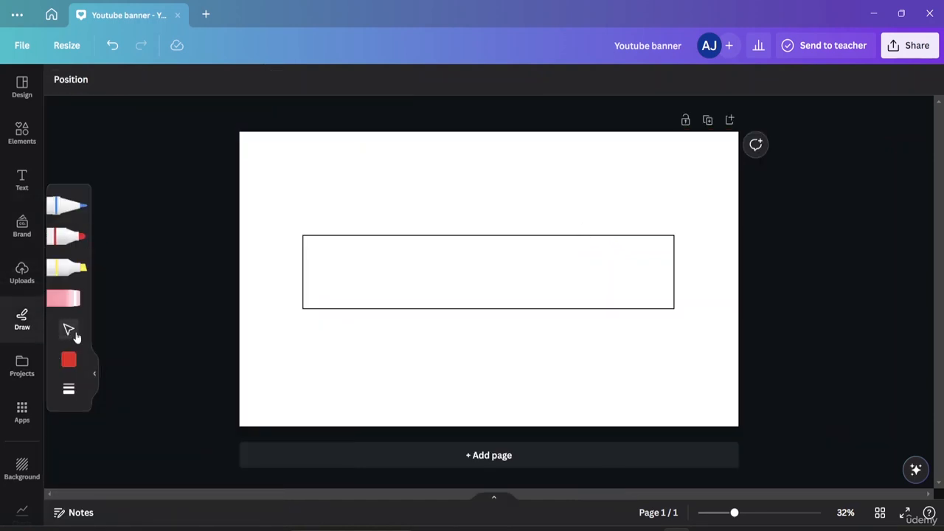
mouse_move(507, 253)
mouse_down()
mouse_move(526, 263)
mouse_move(506, 251)
mouse_move(504, 261)
mouse_up()
click(495, 276)
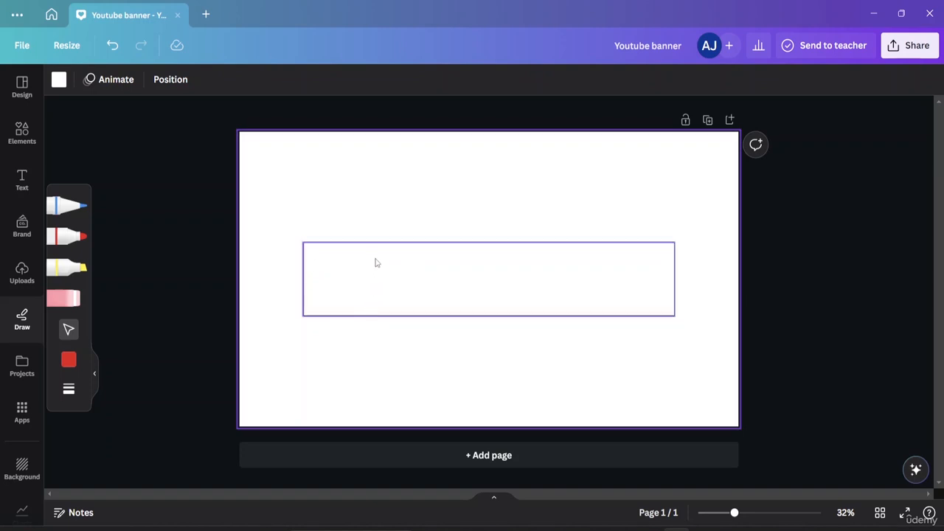
- Search the elements for "frames" and add the plain circular frame to the page
click(21, 136)
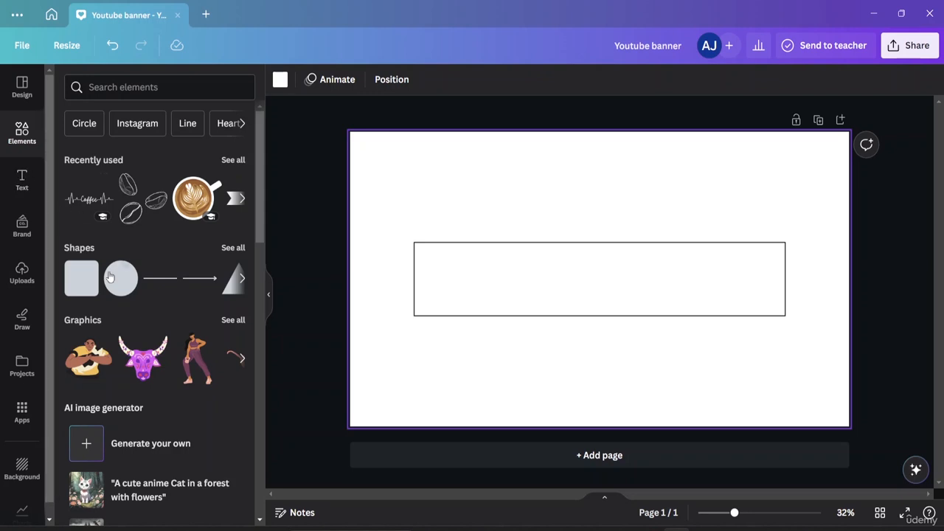
scroll(115, 250, down, 2)
scroll(114, 250, up, 3)
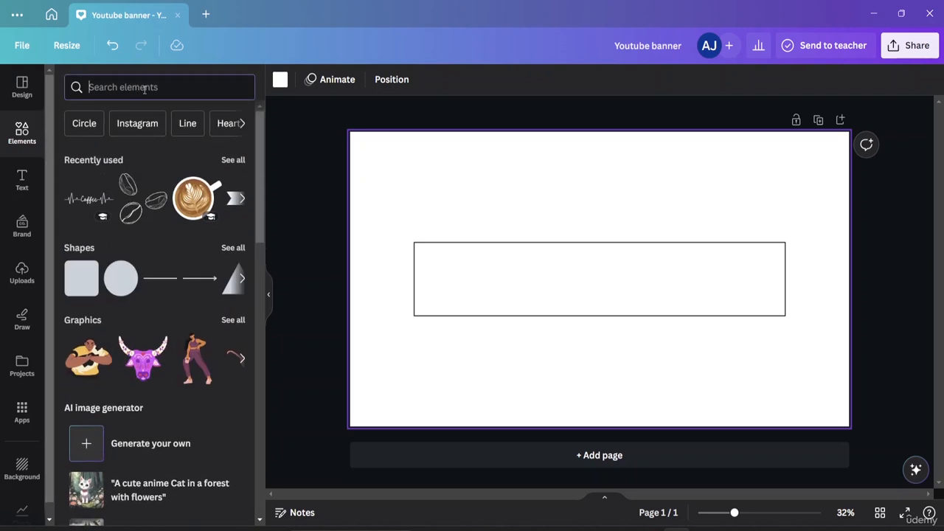
text(fr)
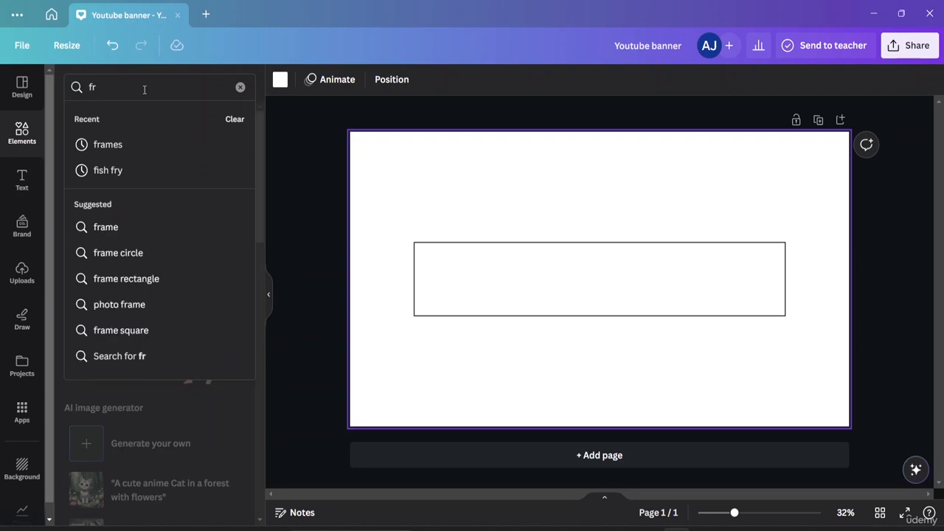
text(ames)
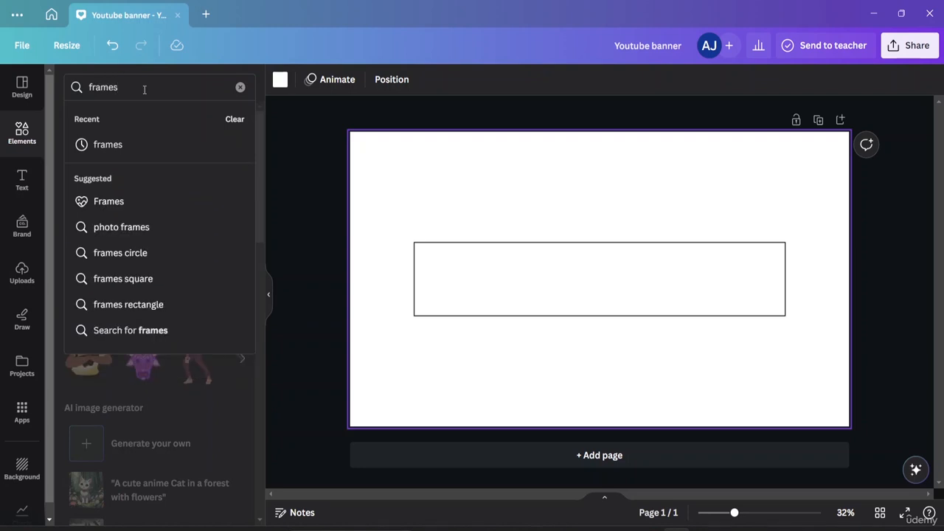
click(128, 152)
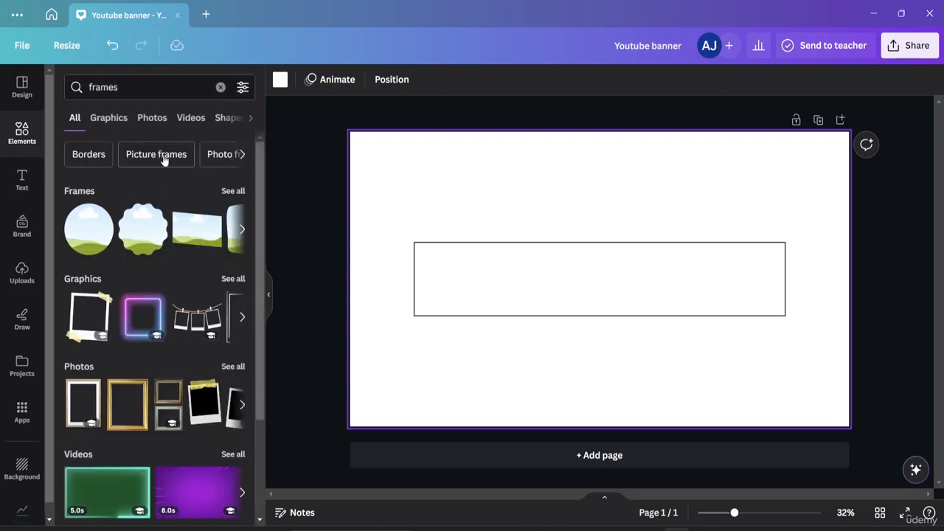
click(77, 232)
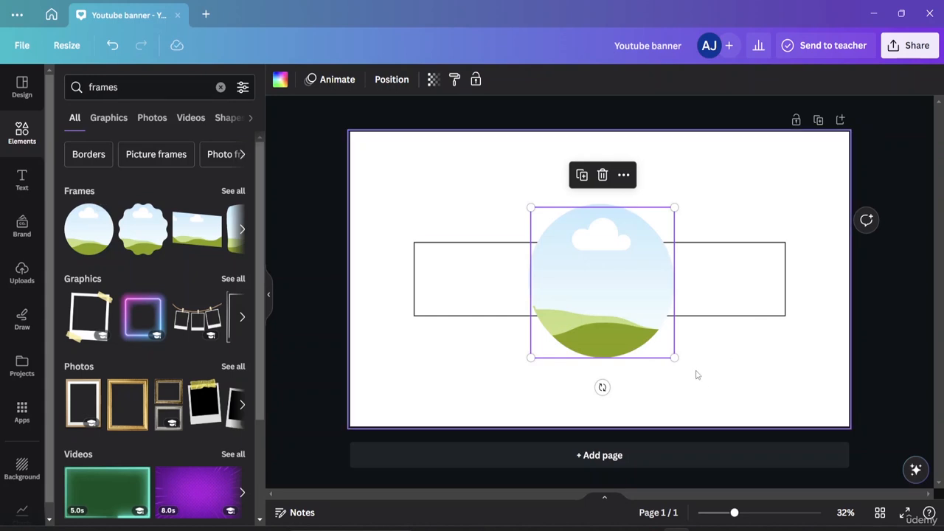
- Shrink the circular frame to the height of the outlined rectangle and fit it inside the rectangle's left end
drag(676, 357, 609, 287)
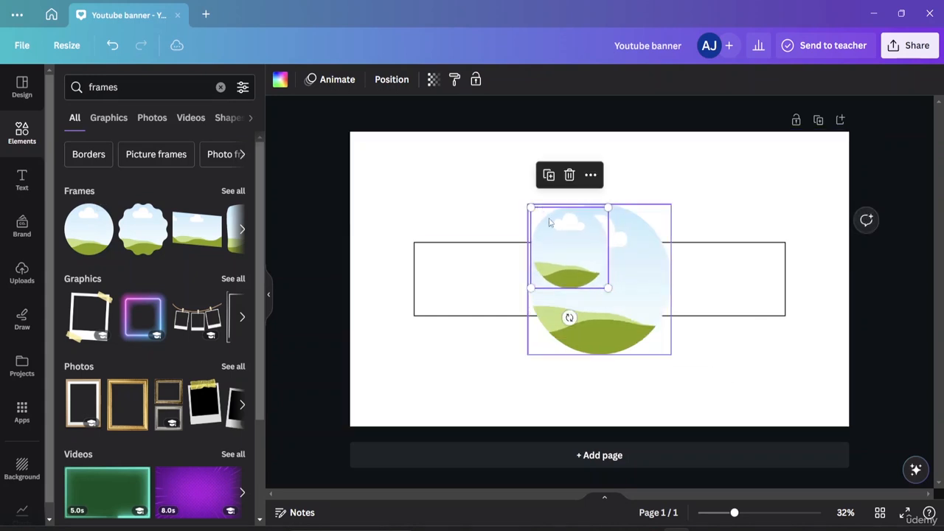
drag(579, 245, 467, 279)
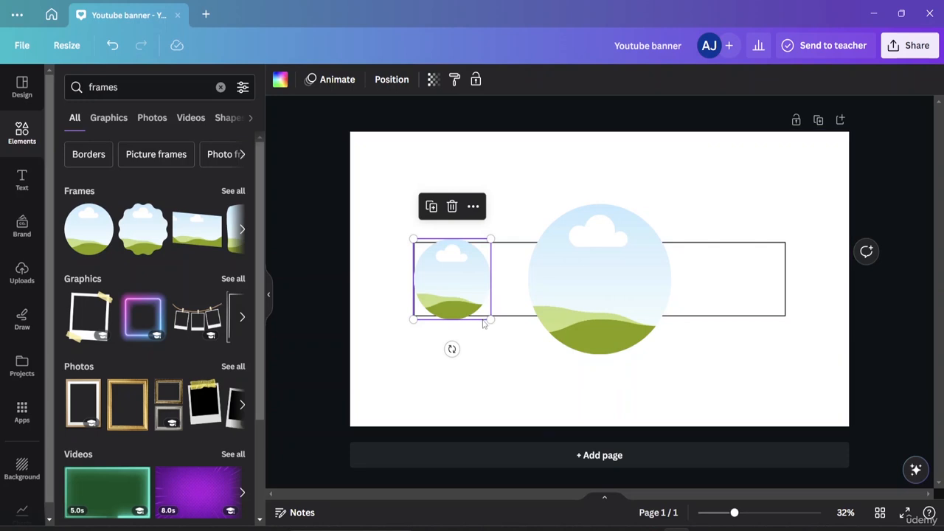
drag(491, 319, 487, 316)
drag(487, 240, 485, 242)
- Delete the extra large circular frame in the page centre and select the small one inside the rectangle
click(580, 251)
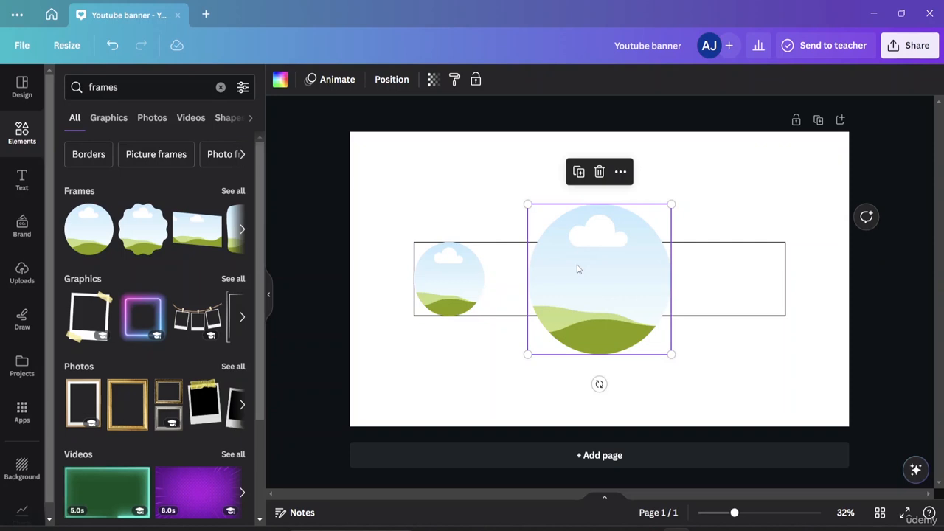
key(Delete)
click(456, 287)
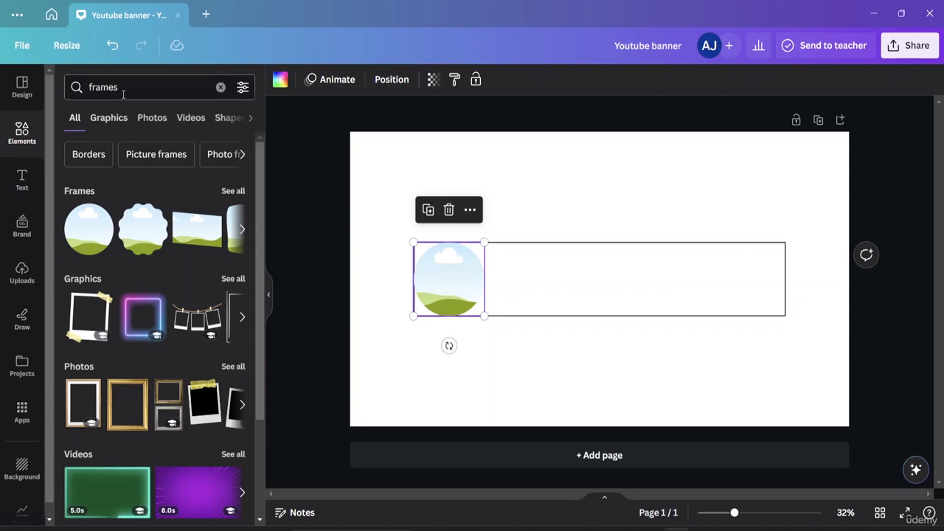
- Replace the elements search with "logo for tech" and browse the full list of matching graphics
click(219, 88)
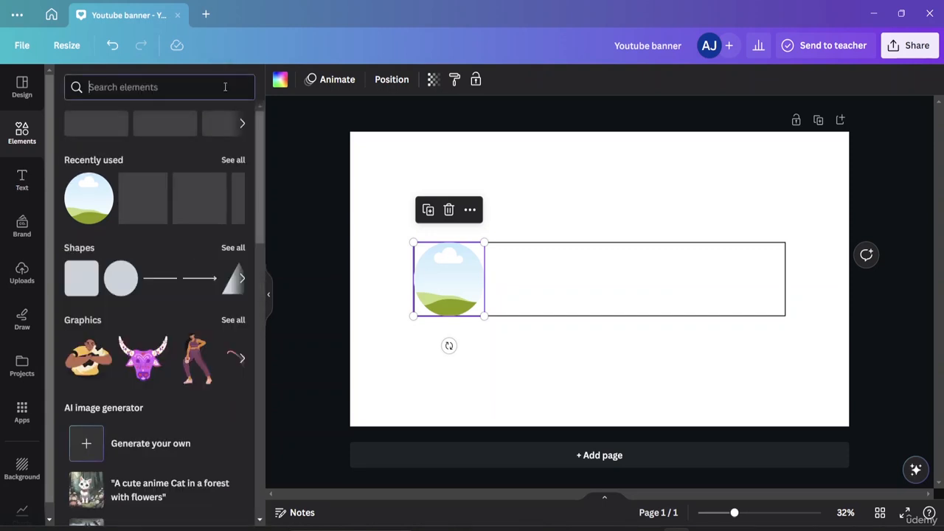
text(logo)
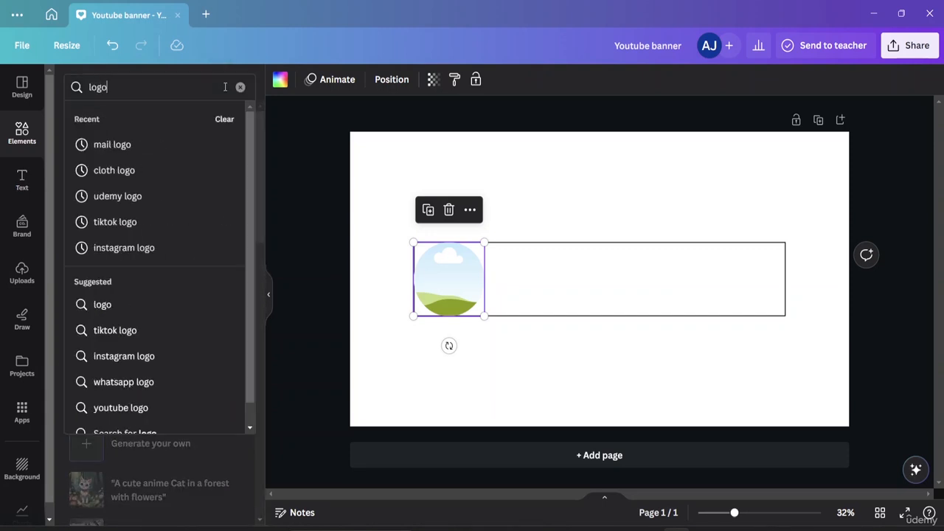
text( for t)
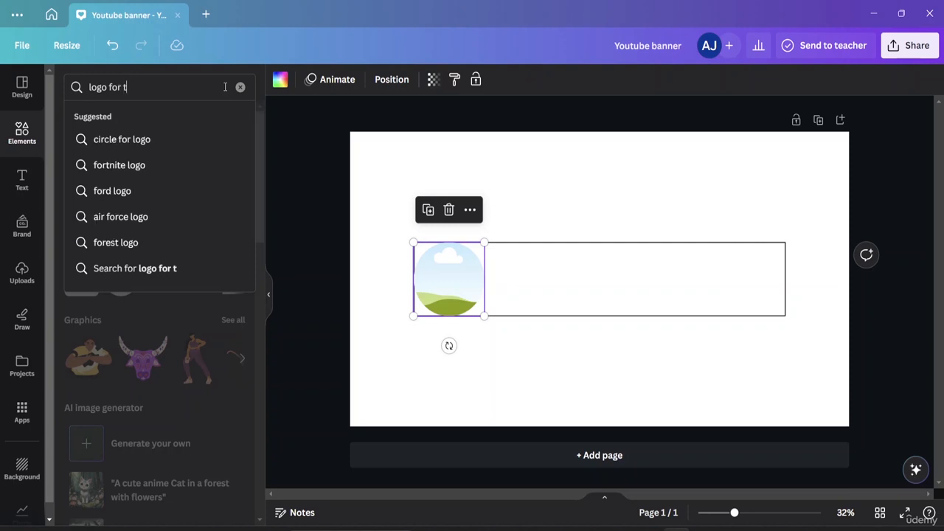
text(ech)
key(Return)
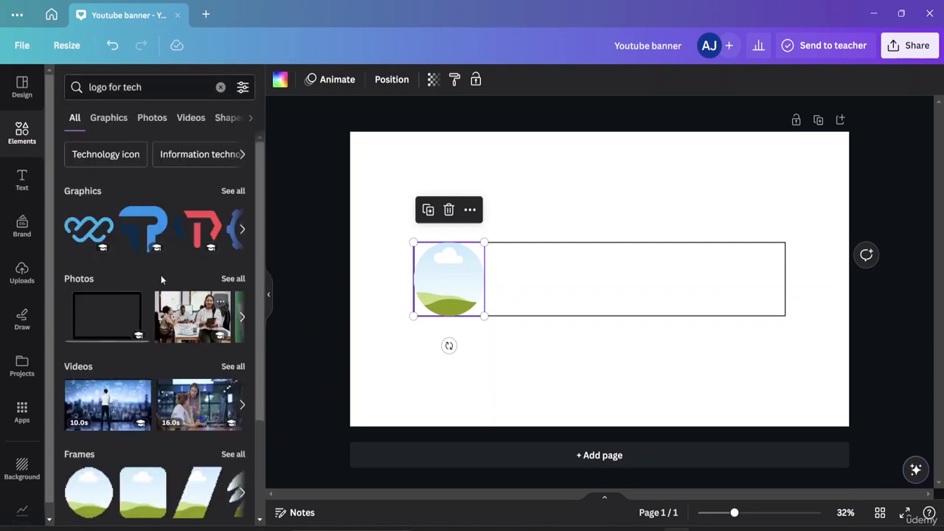
scroll(161, 275, down, 2)
scroll(164, 261, up, 2)
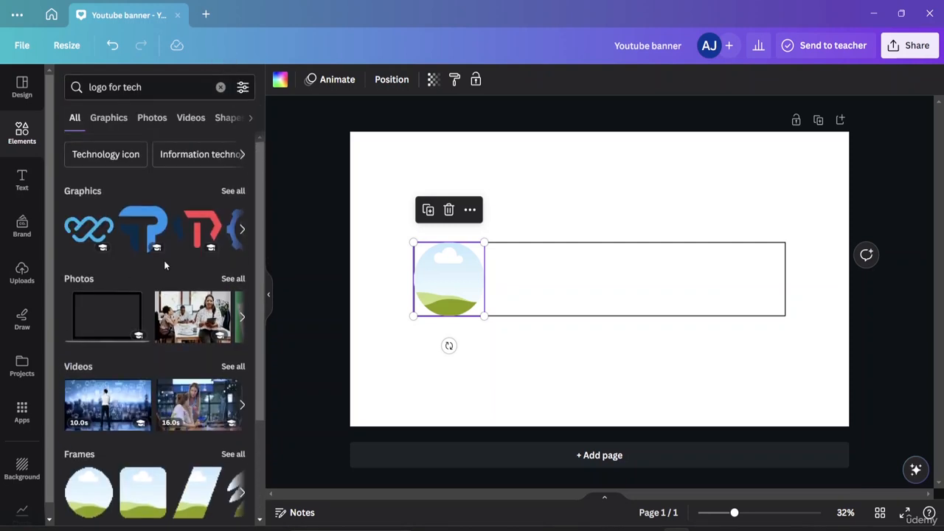
click(231, 192)
scroll(191, 244, down, 3)
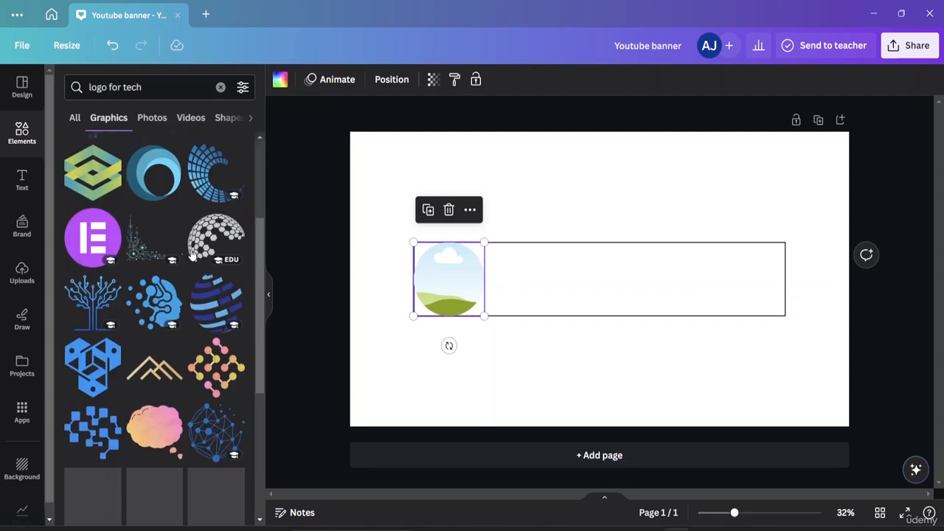
scroll(181, 247, down, 4)
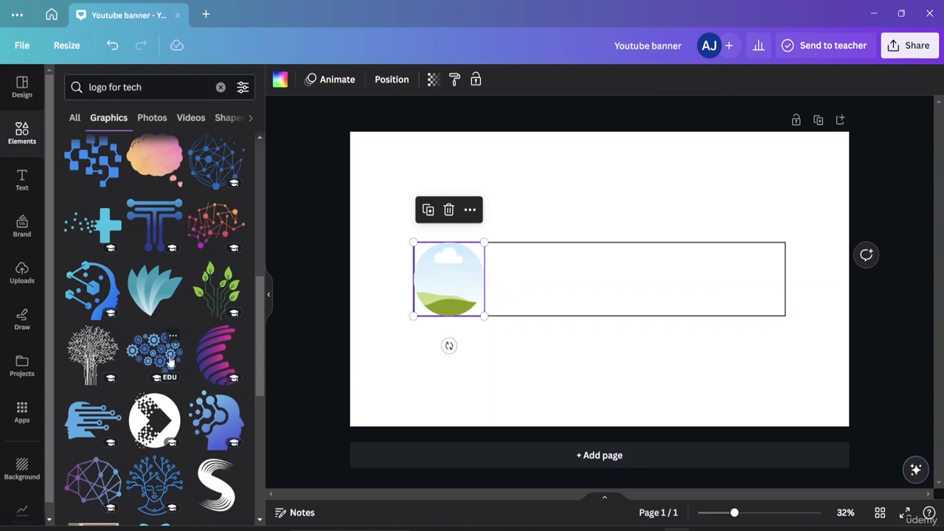
- Try the black circuit-tree graphic, shrunk to fit over the circular frame in the rectangle, and delete it
click(87, 362)
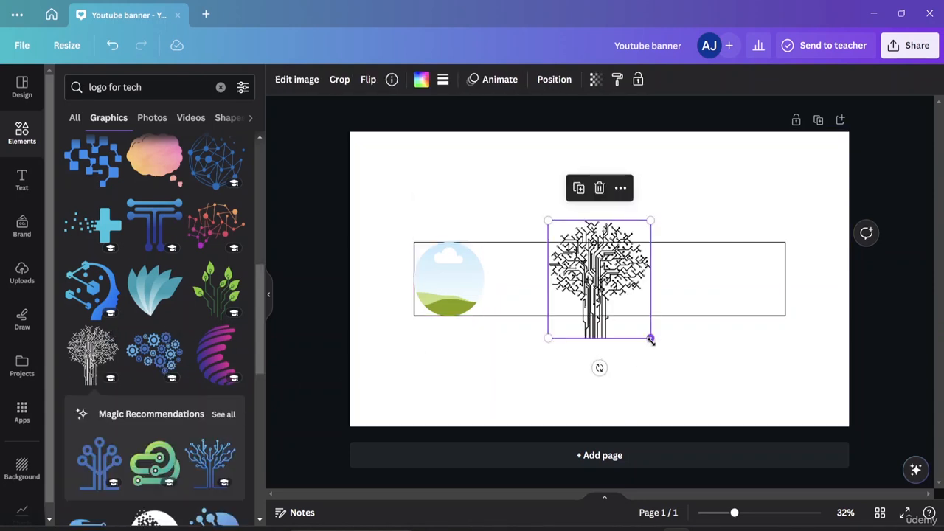
drag(650, 340, 603, 297)
drag(583, 255, 454, 286)
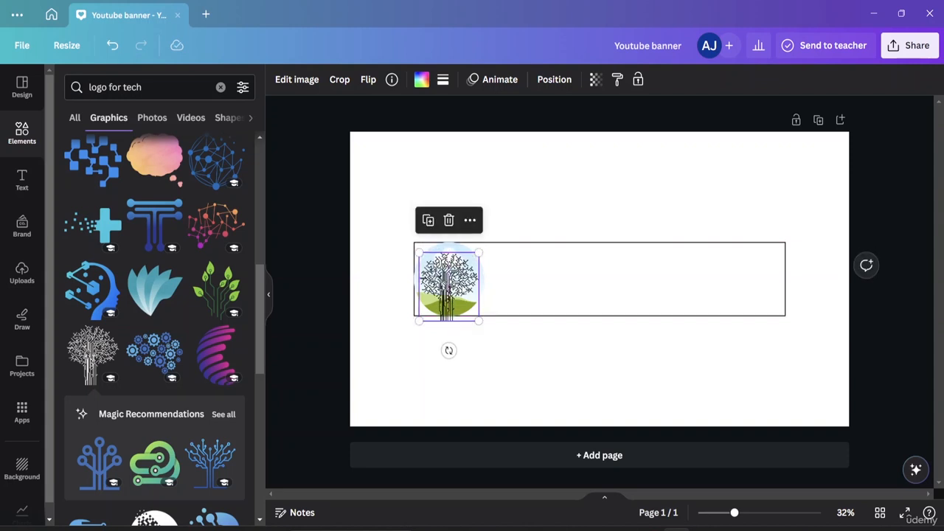
key(Delete)
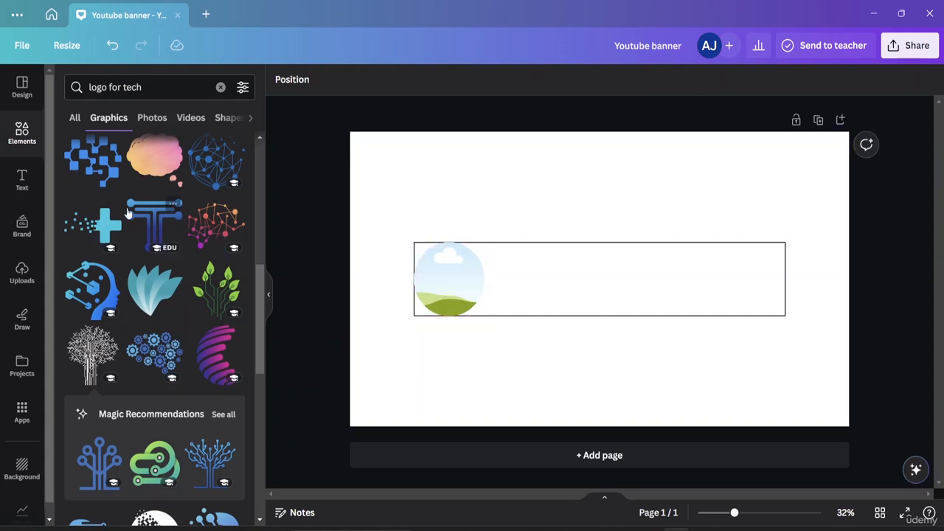
- Add the blue three-hexagon logo graphic to the page and delete the circular frame from the outlined rectangle
scroll(127, 213, up, 2)
drag(90, 221, 425, 255)
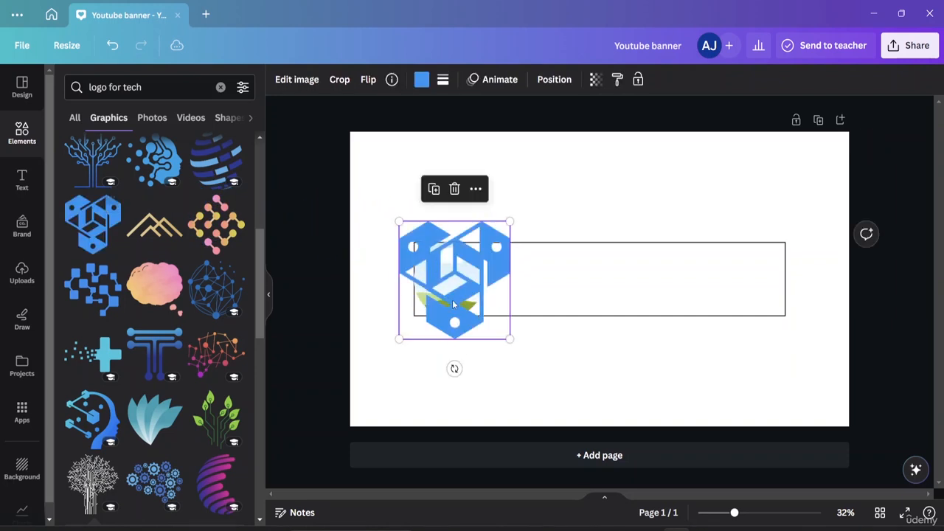
drag(478, 295, 700, 395)
click(440, 286)
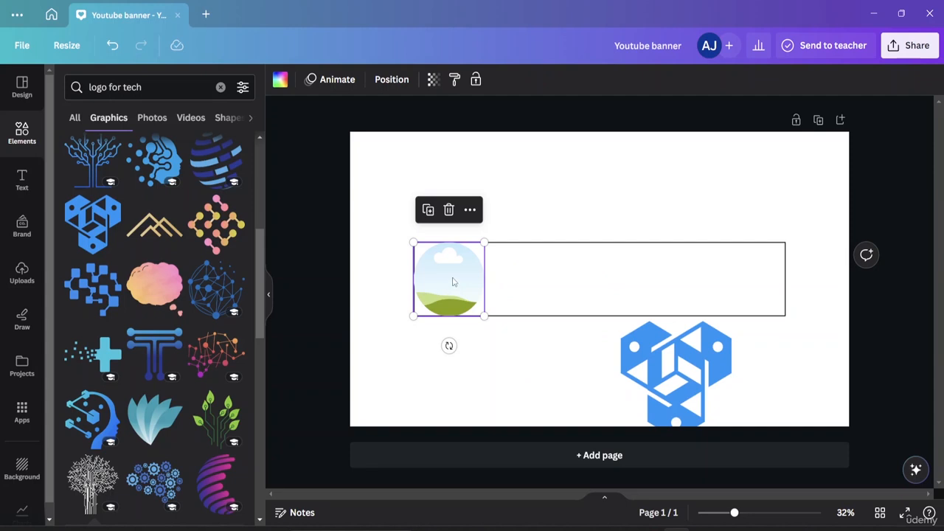
key(Delete)
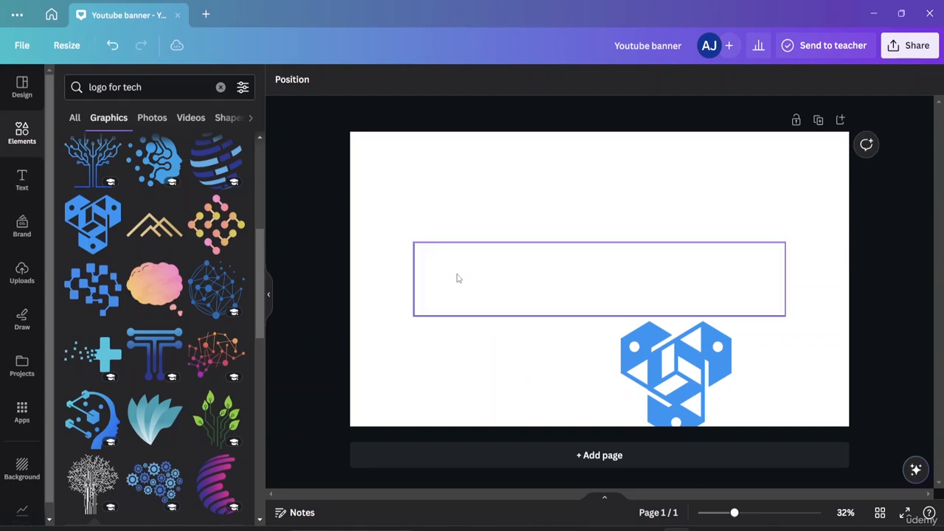
- Shrink the blue hexagon logo to the rectangle's height and fit it inside the rectangle's left end
drag(704, 371, 491, 278)
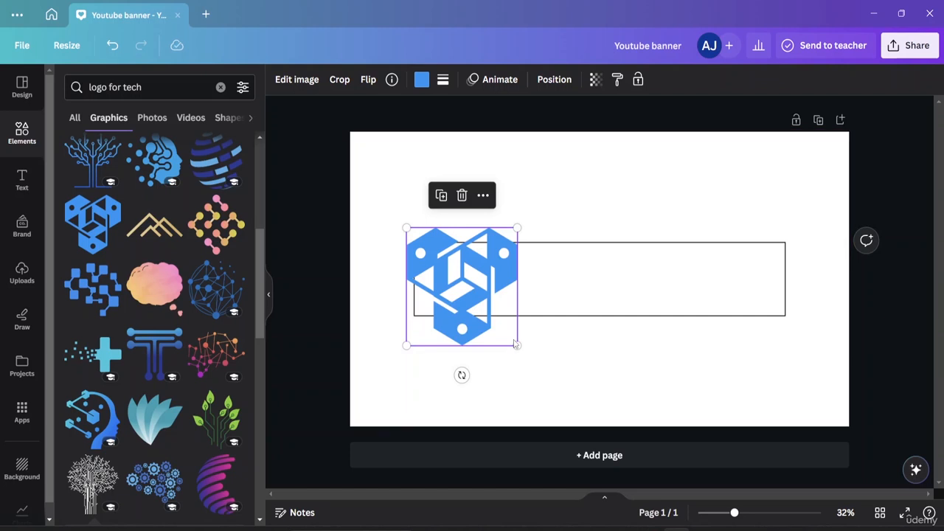
drag(517, 344, 474, 296)
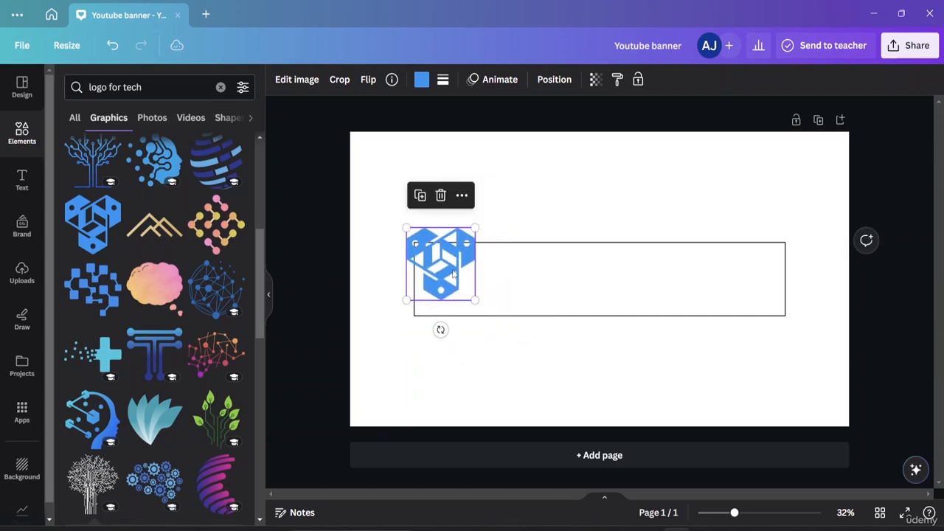
drag(445, 256, 453, 279)
click(538, 284)
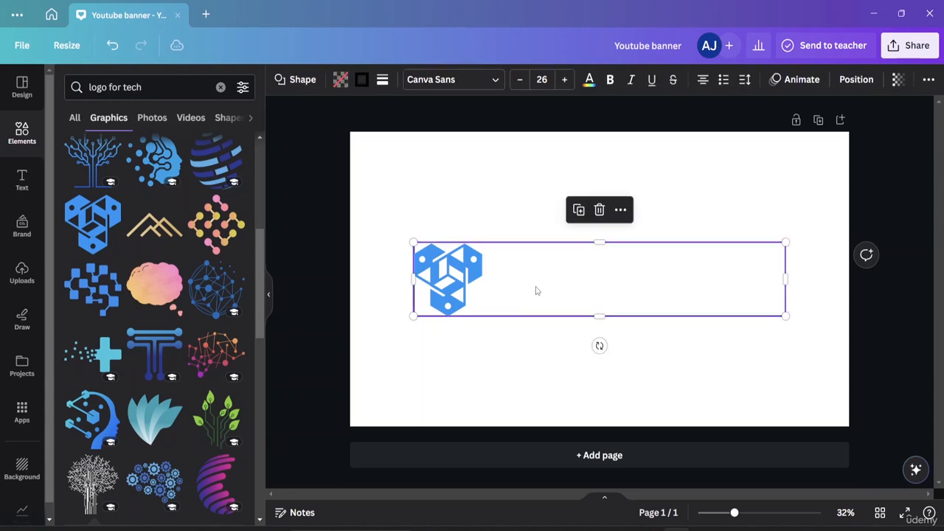
click(450, 282)
click(576, 172)
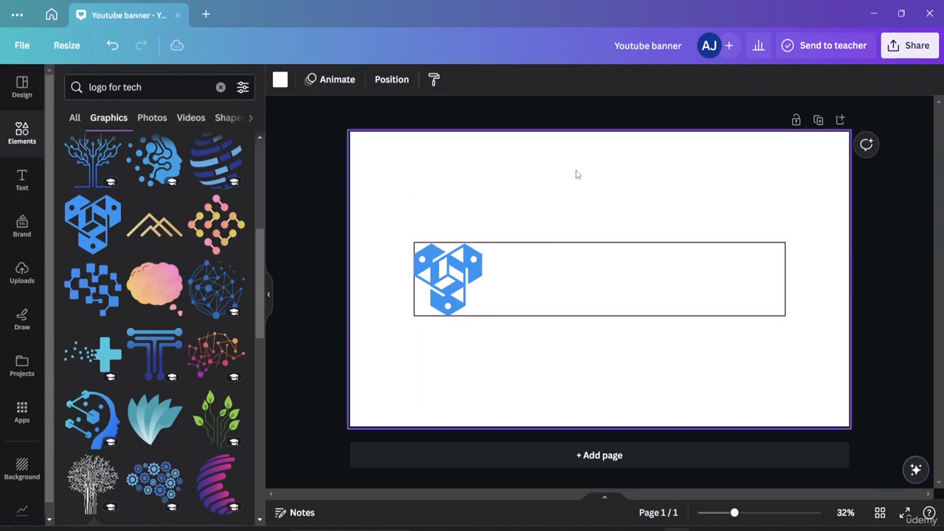
double_click(464, 273)
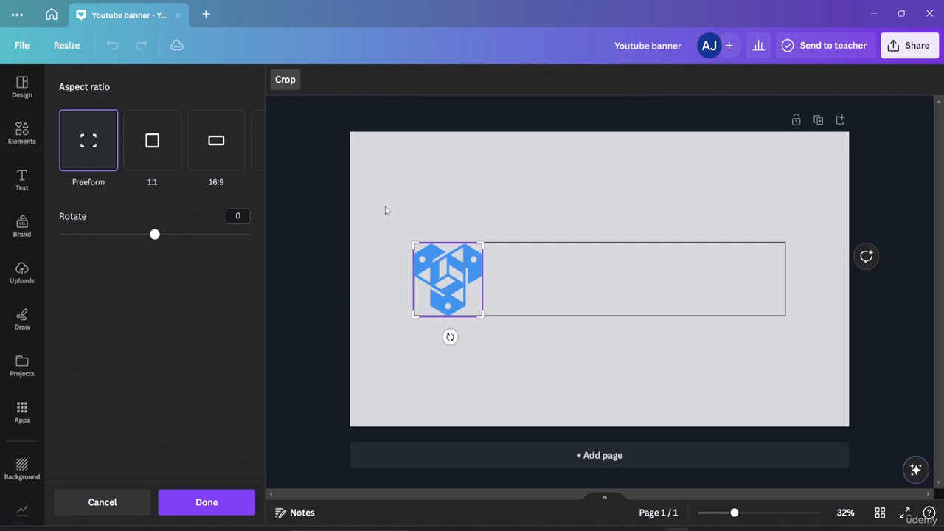
- Open the full photo collection in the elements library and search it for "tech"
click(22, 133)
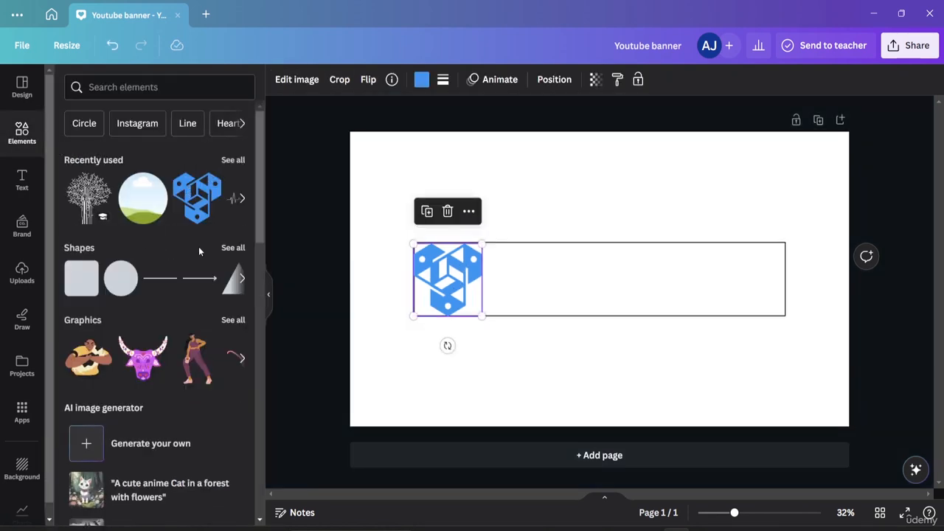
scroll(125, 324, down, 7)
scroll(120, 226, up, 2)
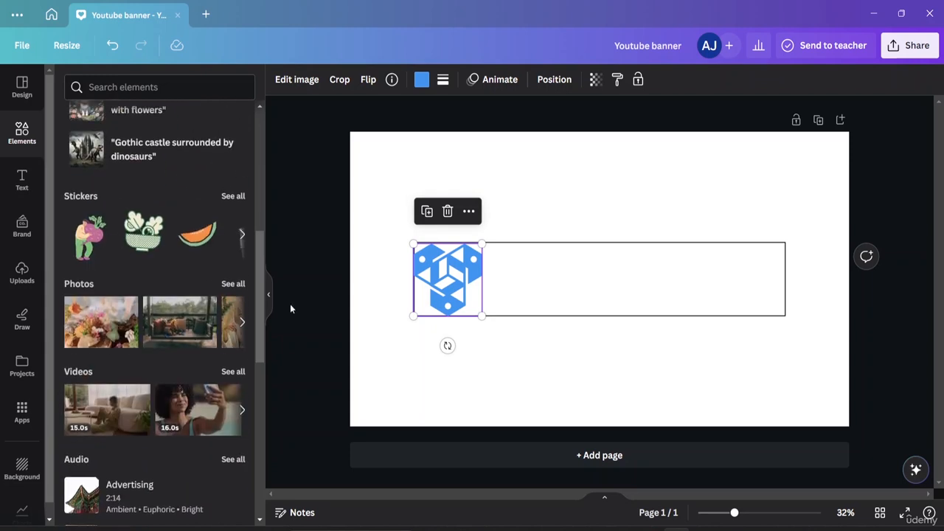
click(235, 281)
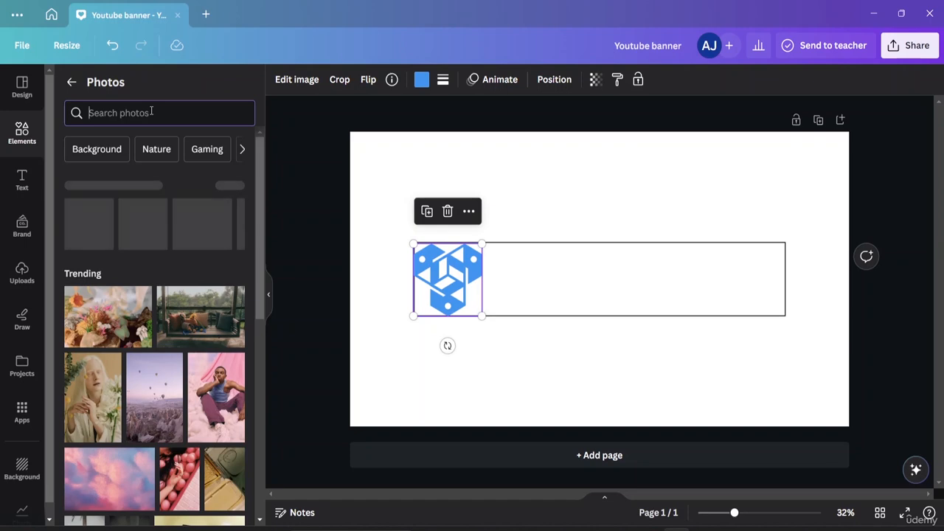
text(te)
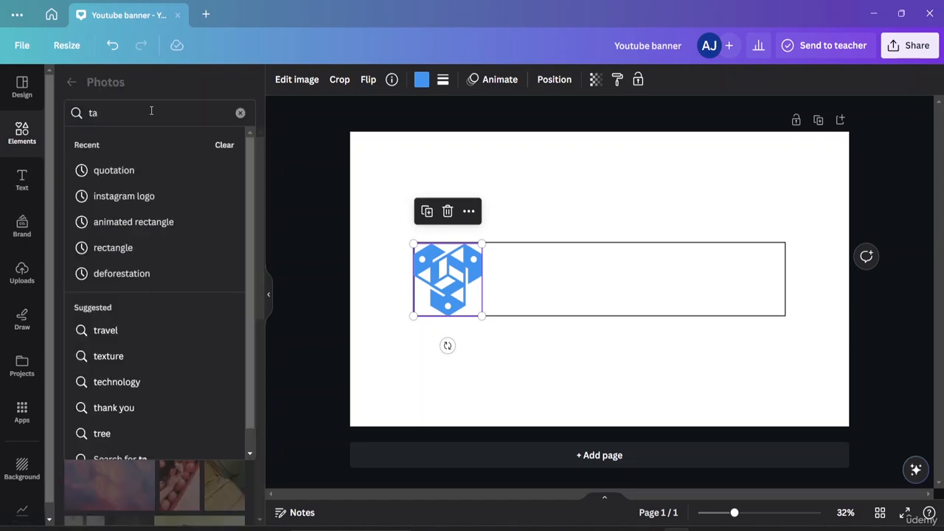
text(ch)
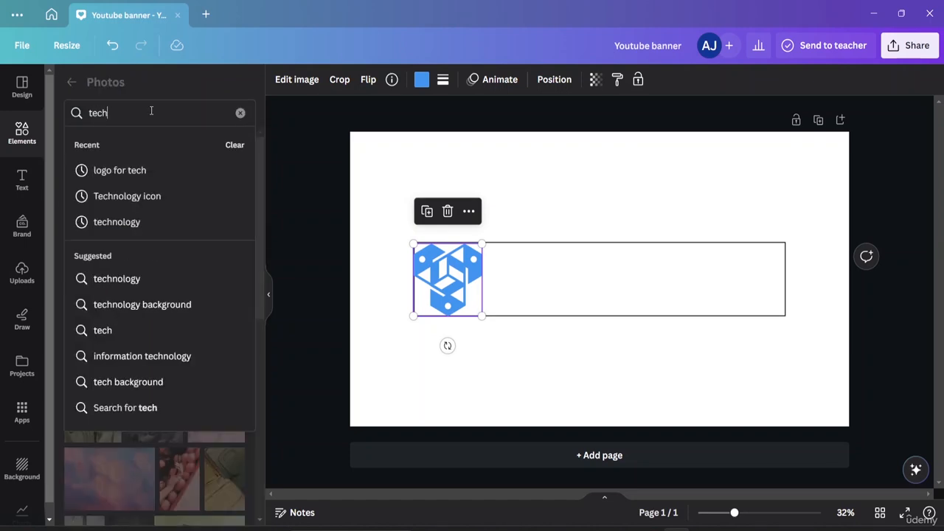
key(Return)
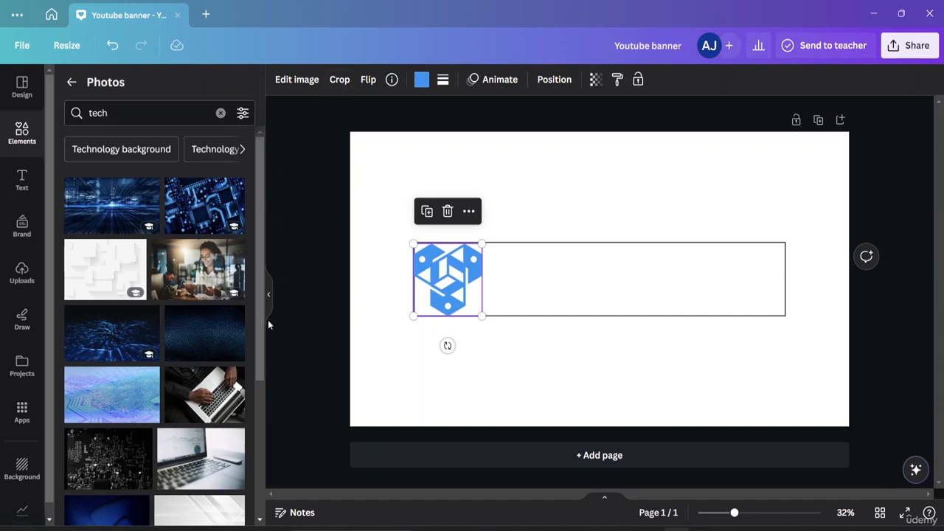
- Add the gold and green circuit board photo from the search results to the page
scroll(163, 307, down, 5)
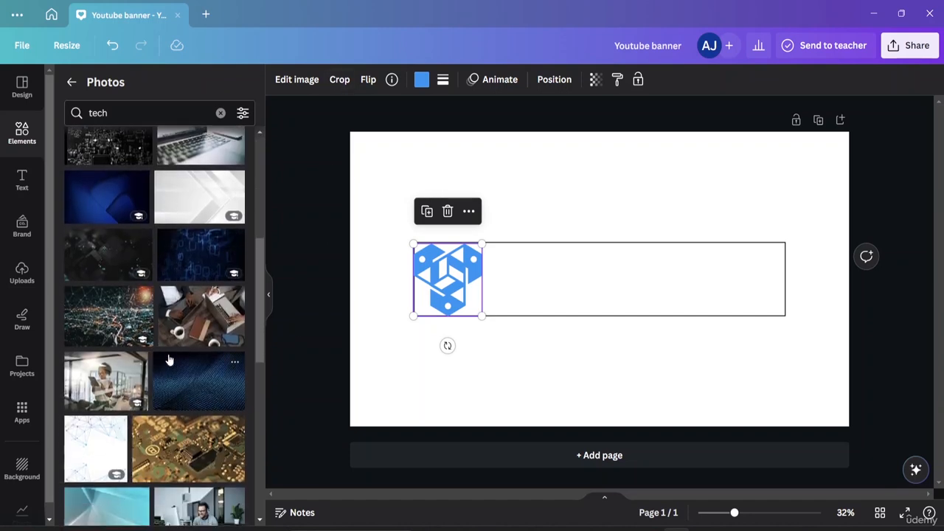
scroll(212, 396, down, 1)
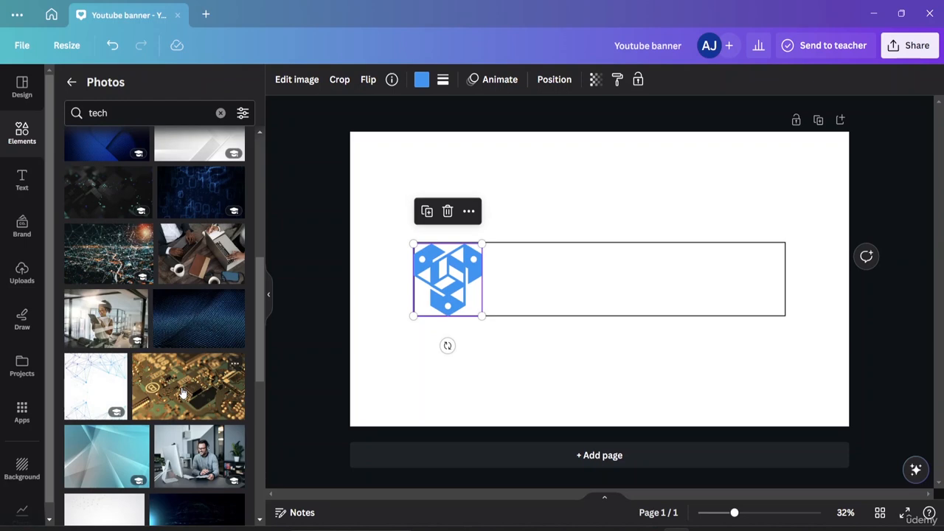
drag(182, 393, 501, 230)
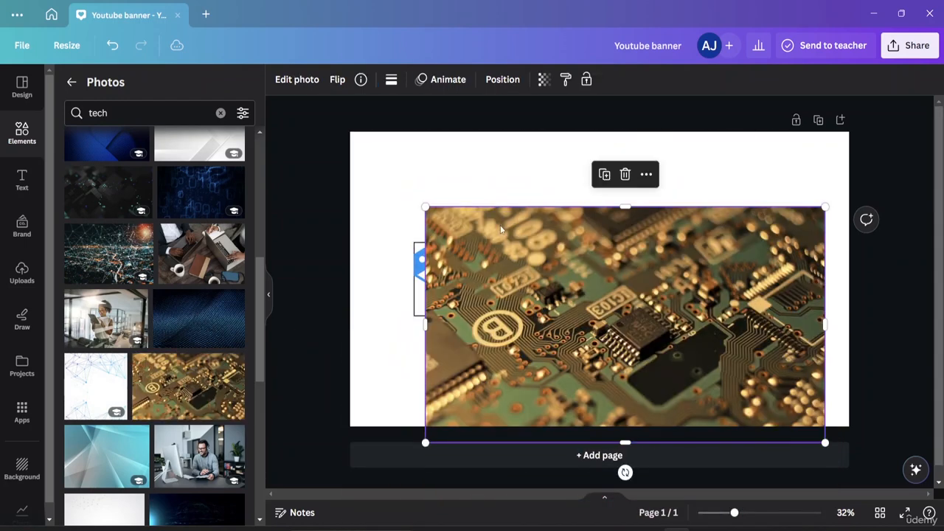
- Enlarge the circuit board photo, centre it on the page and extend its left and right edges to the page sides
drag(422, 207, 361, 133)
drag(586, 162, 586, 130)
mouse_move(650, 181)
mouse_down()
mouse_move(692, 181)
mouse_move(662, 169)
mouse_up()
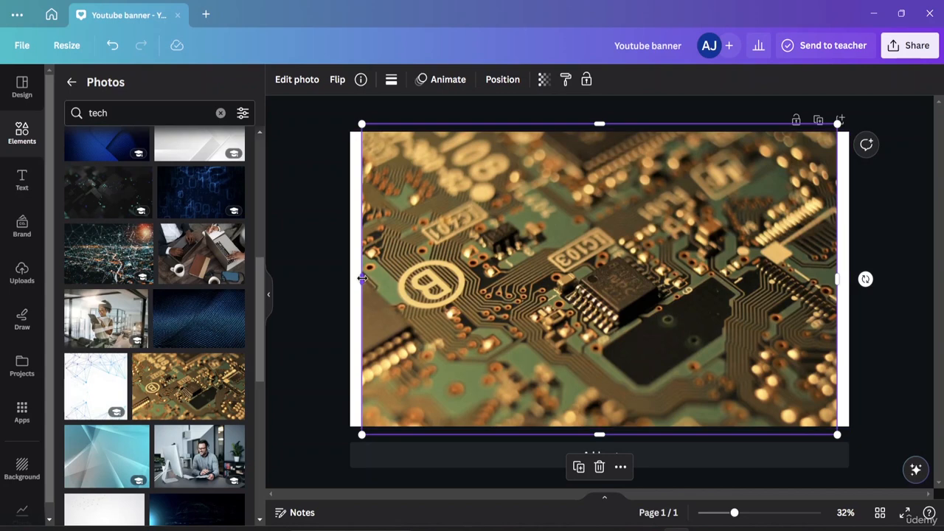
drag(361, 279, 350, 279)
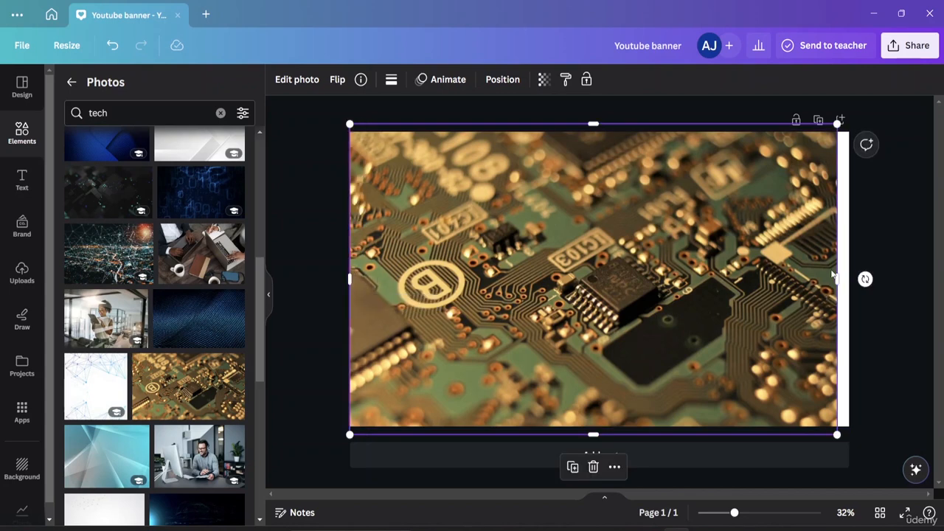
drag(838, 279, 849, 279)
- Trim the circuit board photo's bottom and top edges to match the page's height
double_click(634, 264)
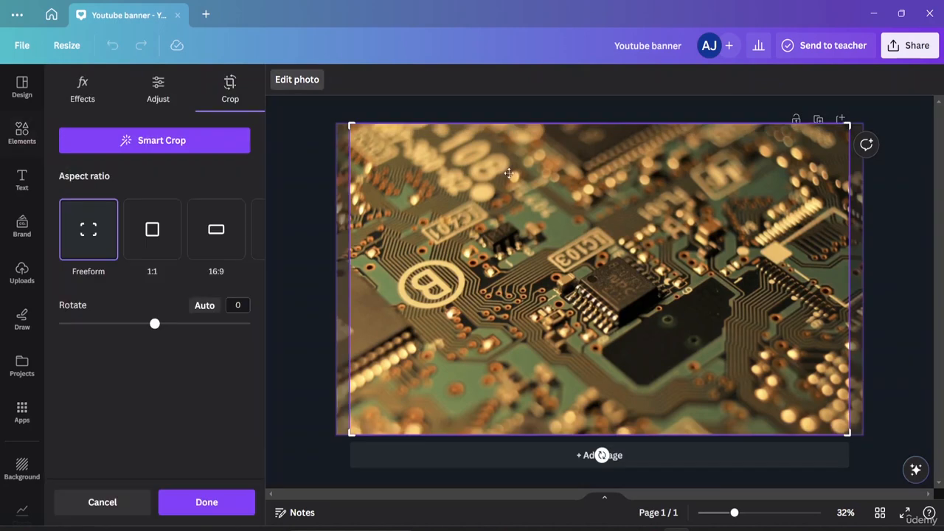
click(886, 323)
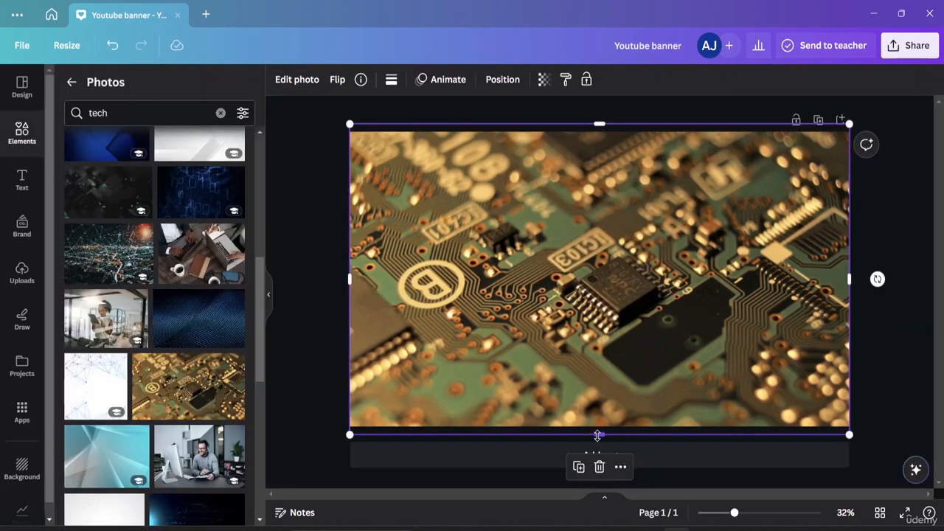
drag(594, 431, 595, 426)
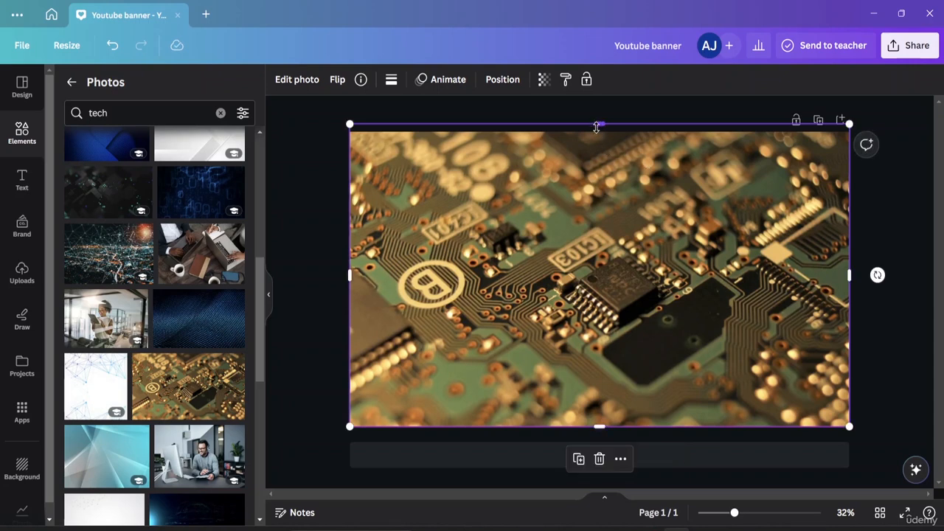
drag(597, 126, 595, 131)
click(861, 375)
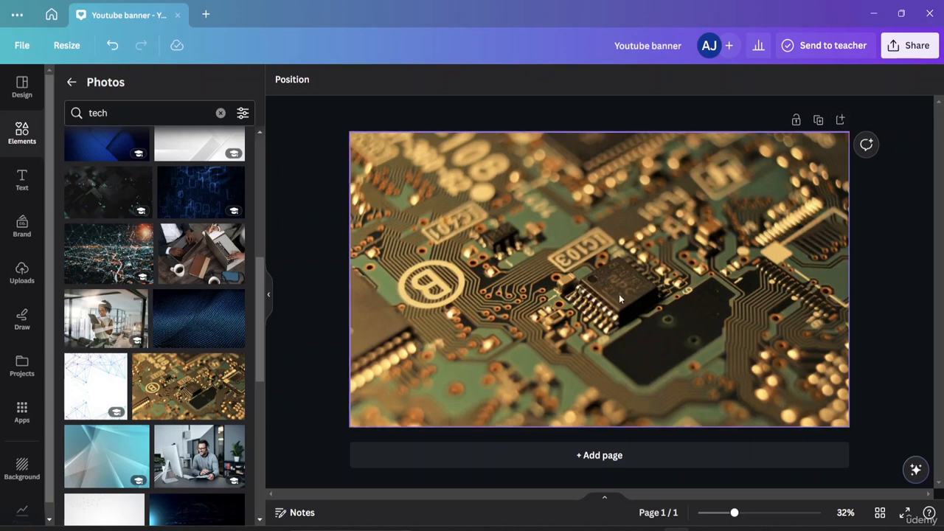
- Move the circuit board photo backward in the layer order so it sits behind the logo
click(708, 210)
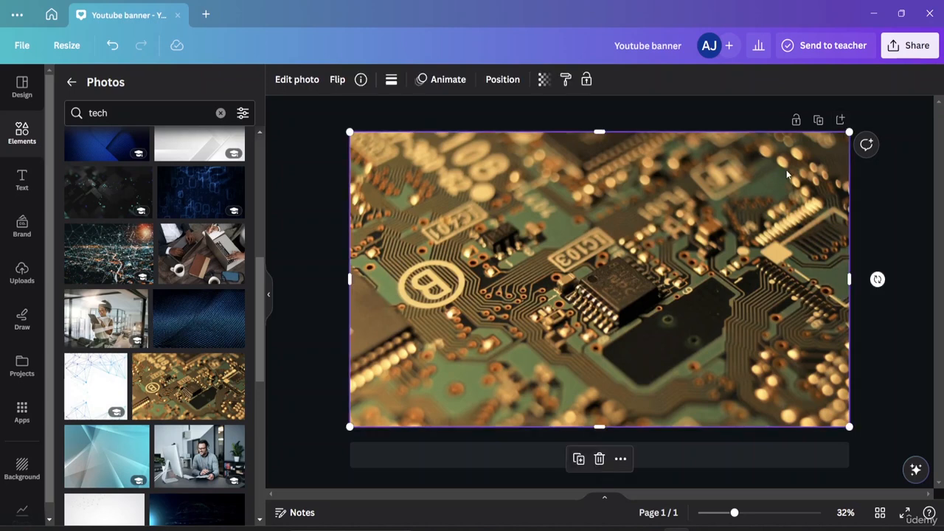
click(493, 79)
click(495, 81)
click(496, 80)
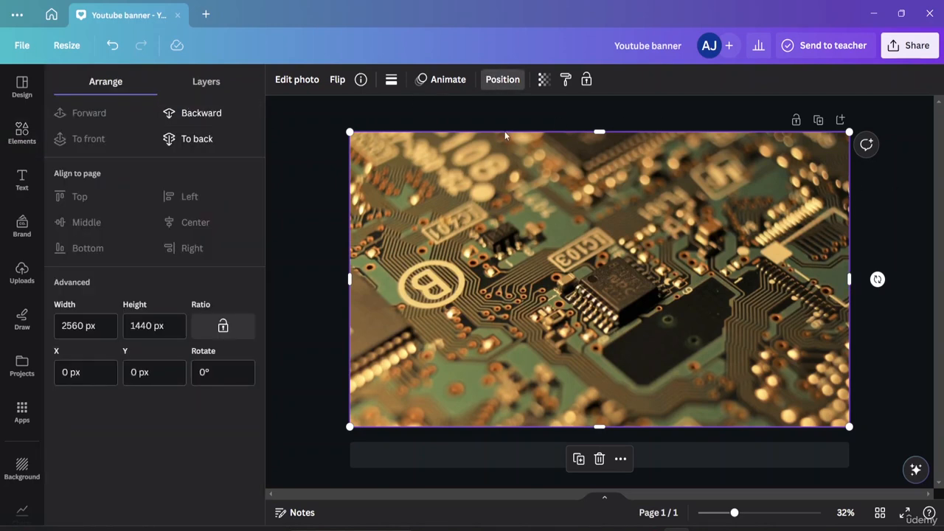
click(222, 121)
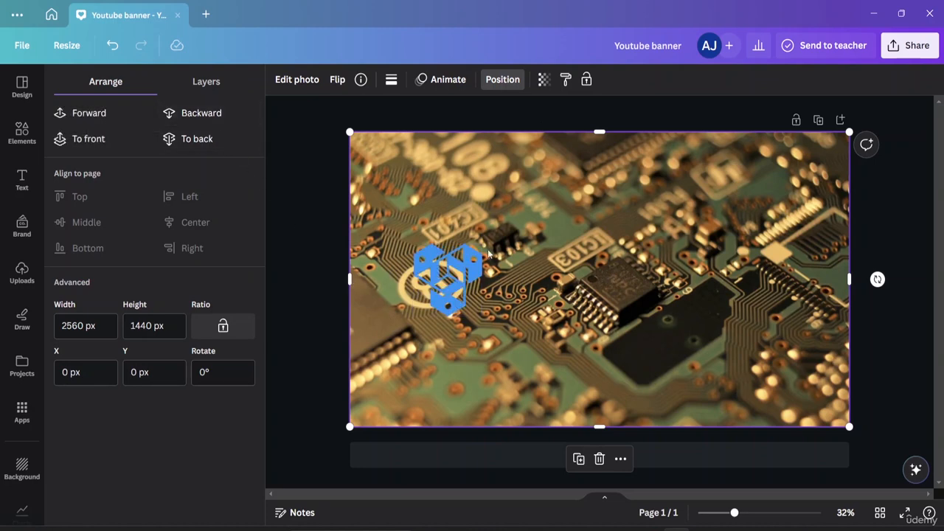
click(448, 271)
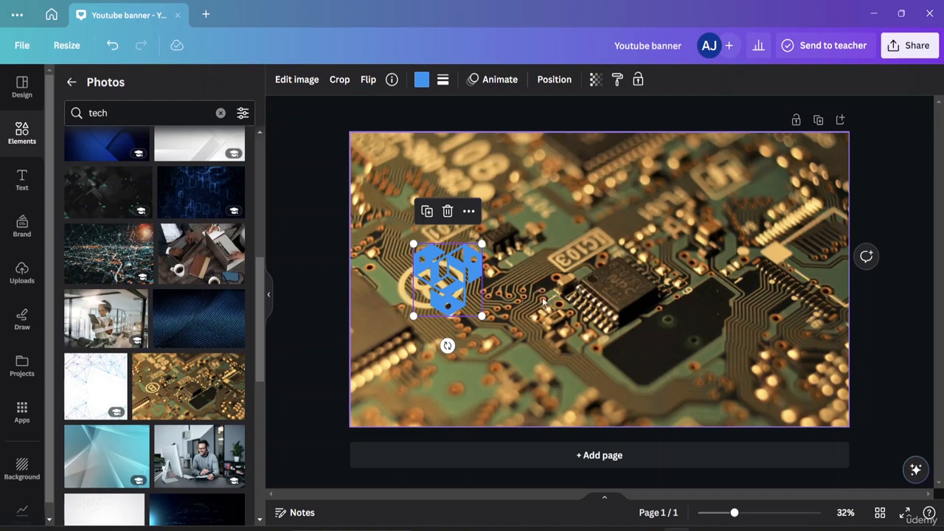
click(545, 299)
click(447, 279)
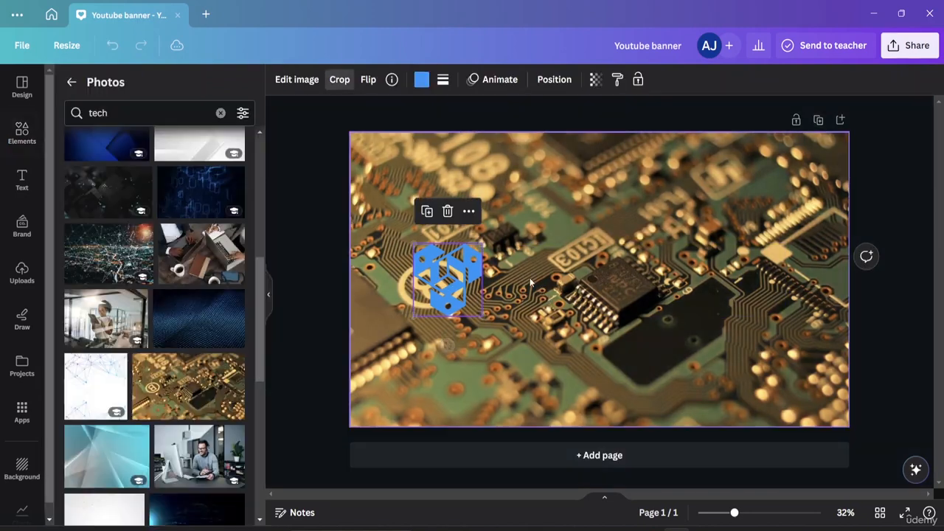
click(580, 285)
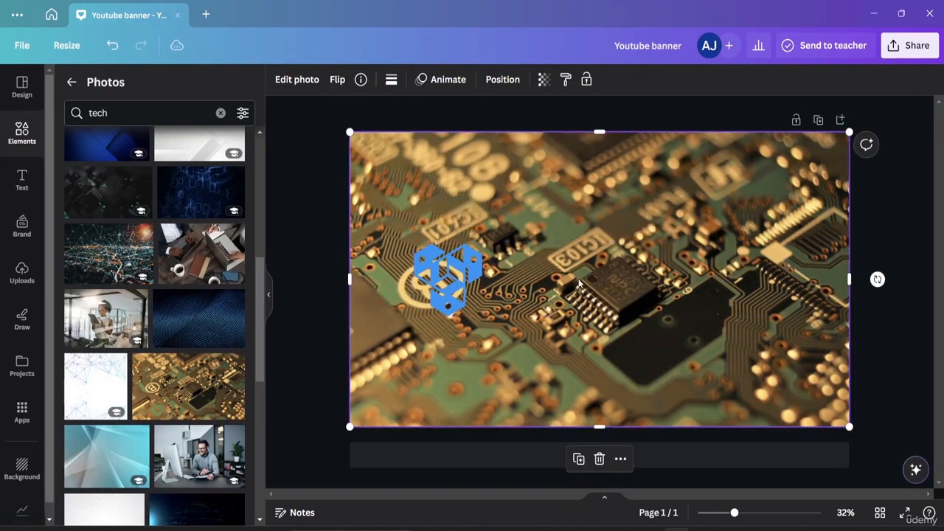
double_click(471, 286)
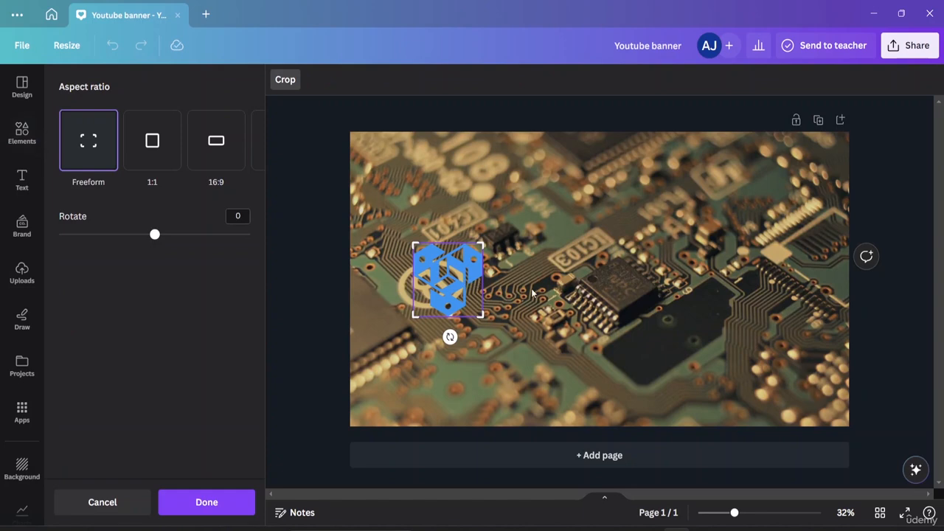
click(432, 118)
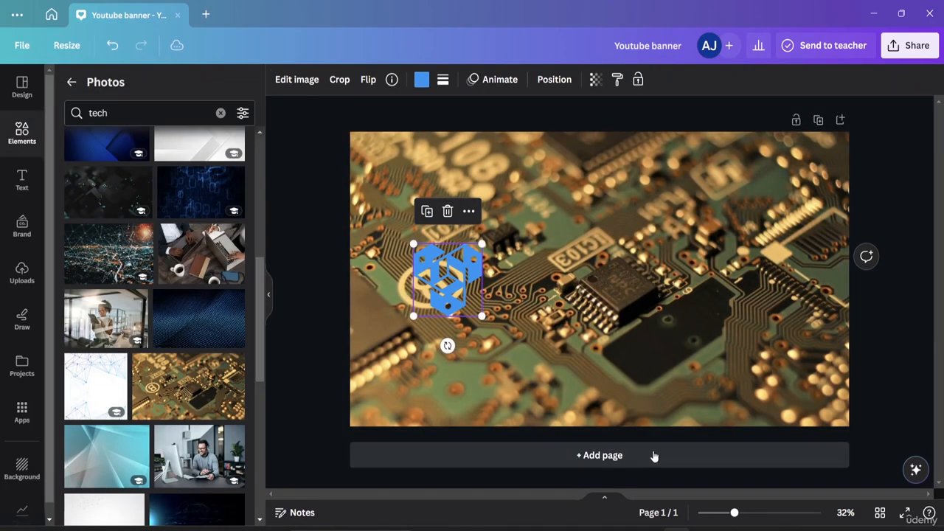
click(575, 285)
double_click(577, 283)
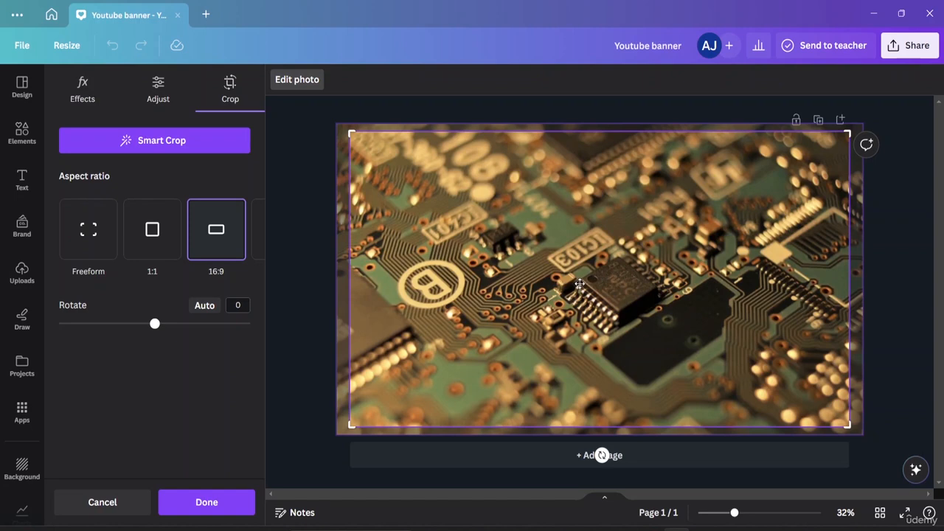
click(575, 116)
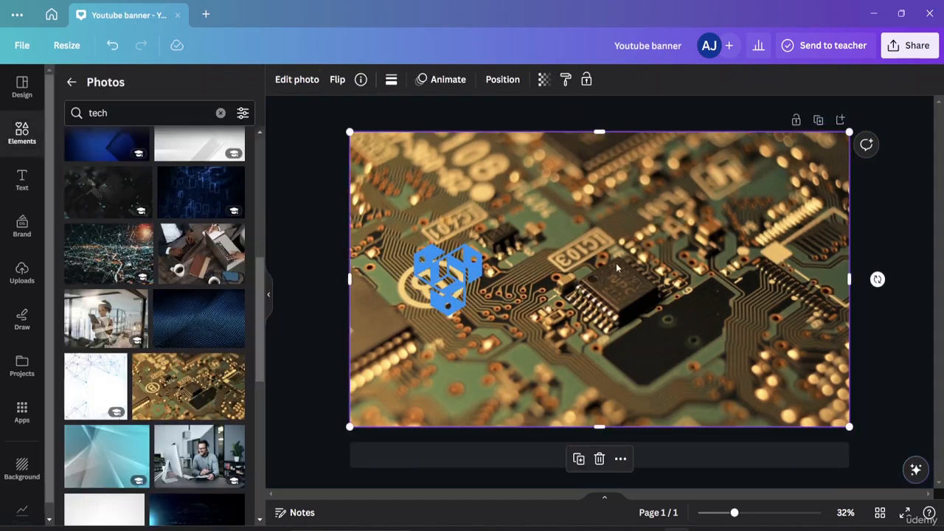
double_click(552, 282)
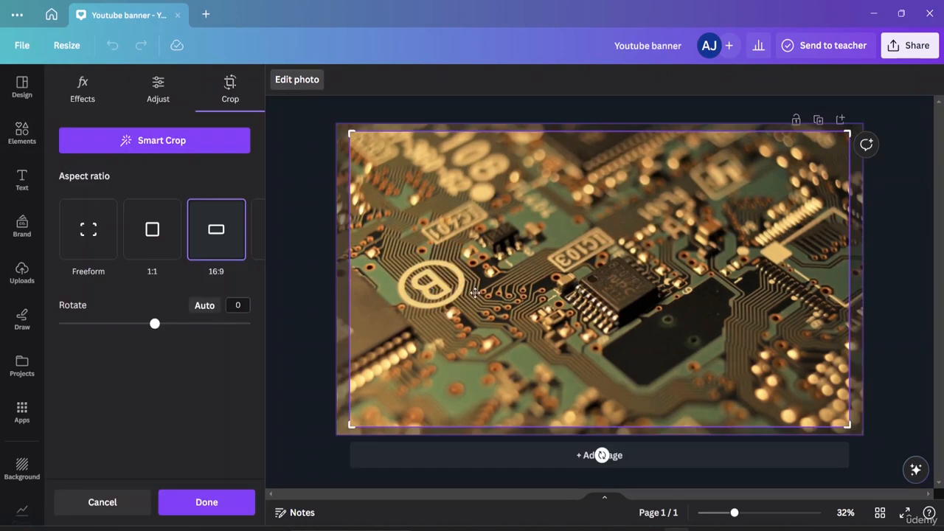
click(446, 106)
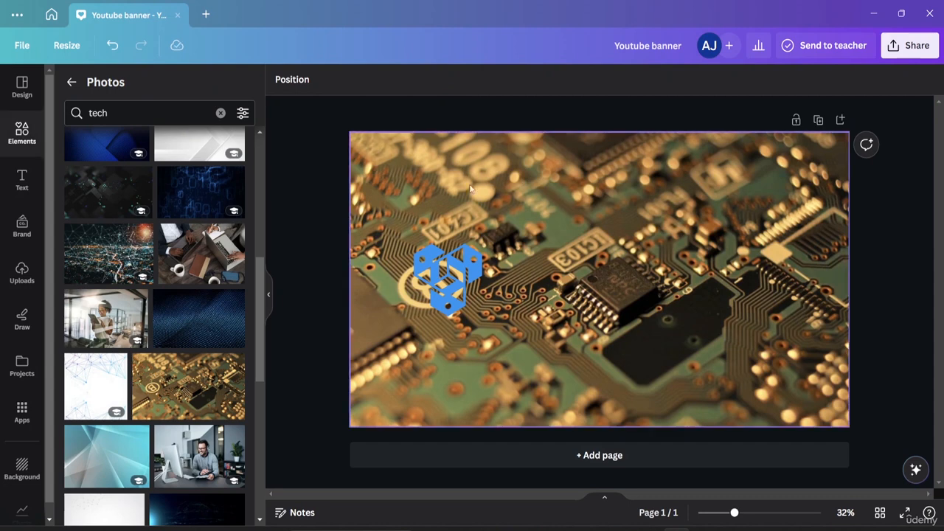
- Recolour the logo with the red brand colour, trying the navy and orange brand colours first
click(453, 310)
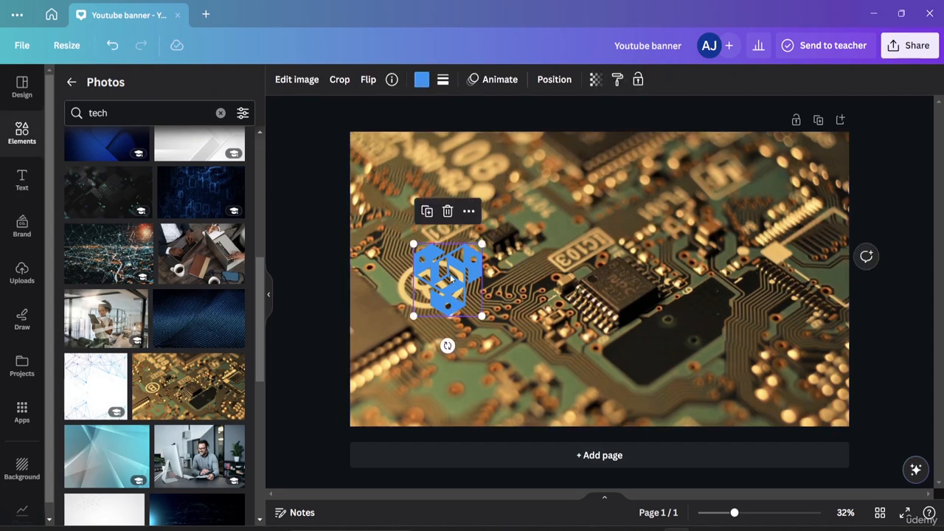
click(298, 81)
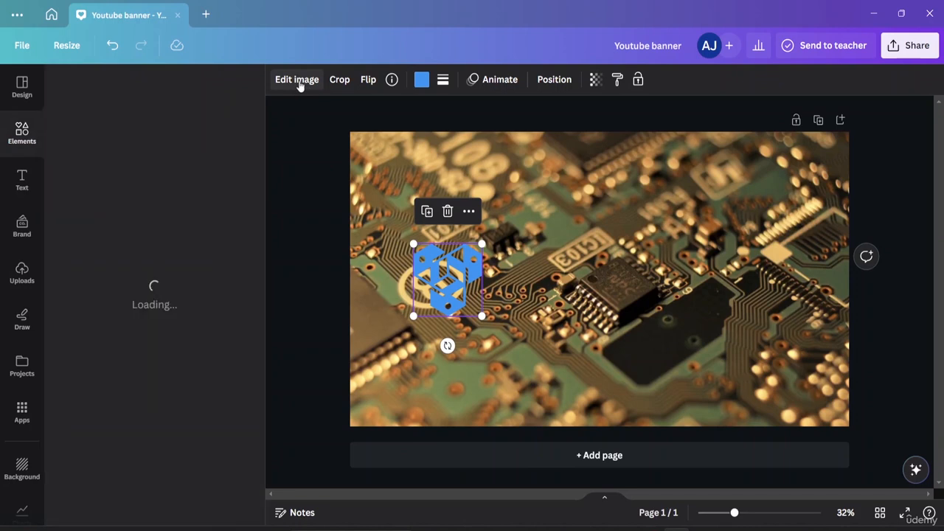
click(420, 77)
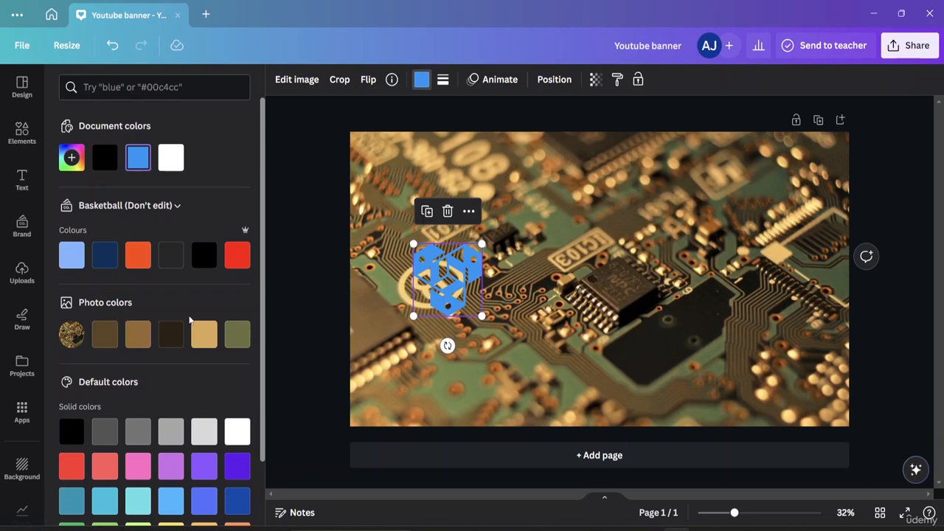
scroll(130, 367, down, 1)
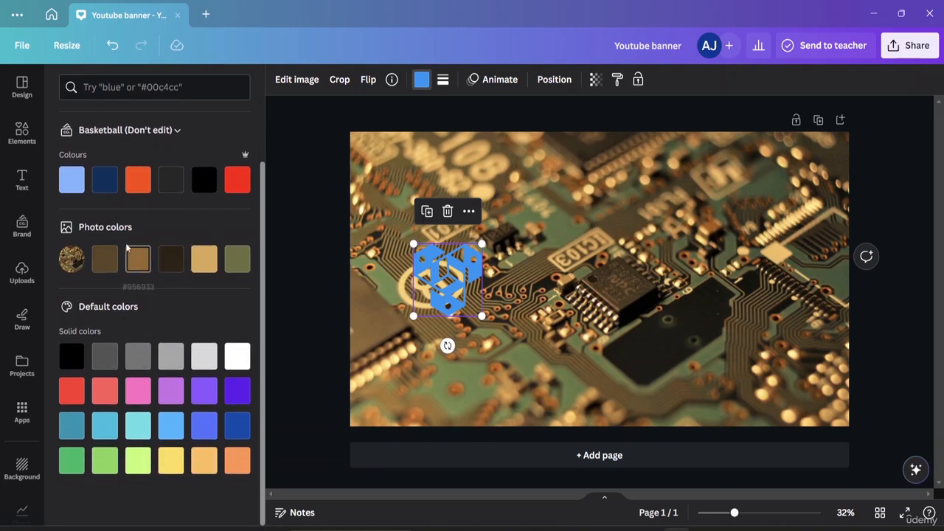
click(105, 185)
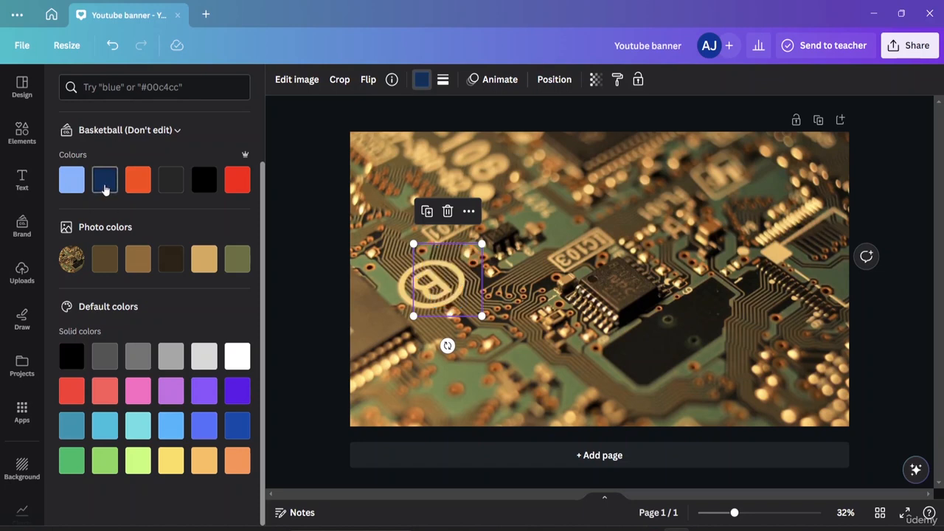
click(138, 182)
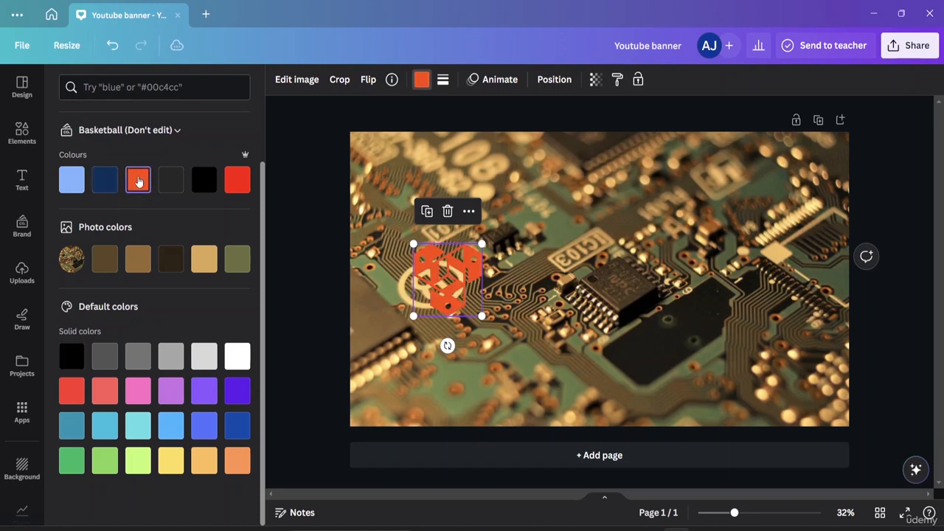
click(232, 187)
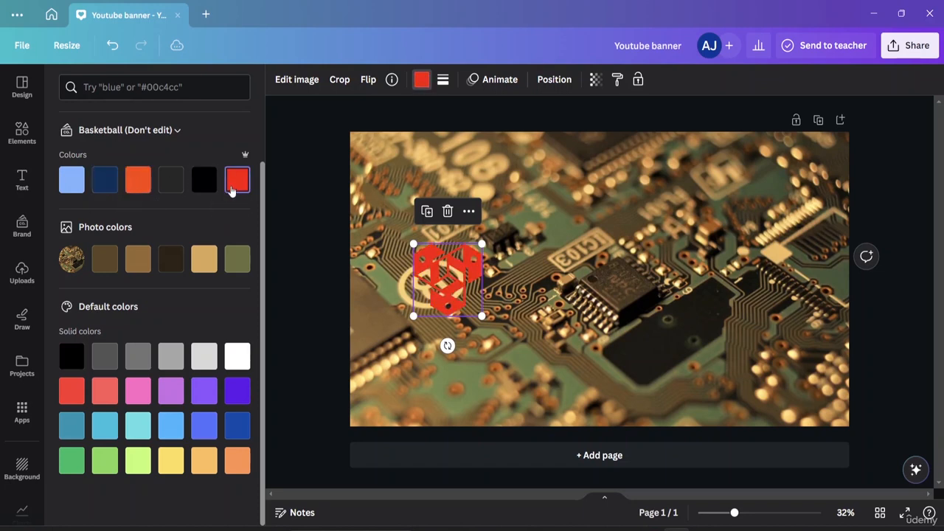
click(140, 183)
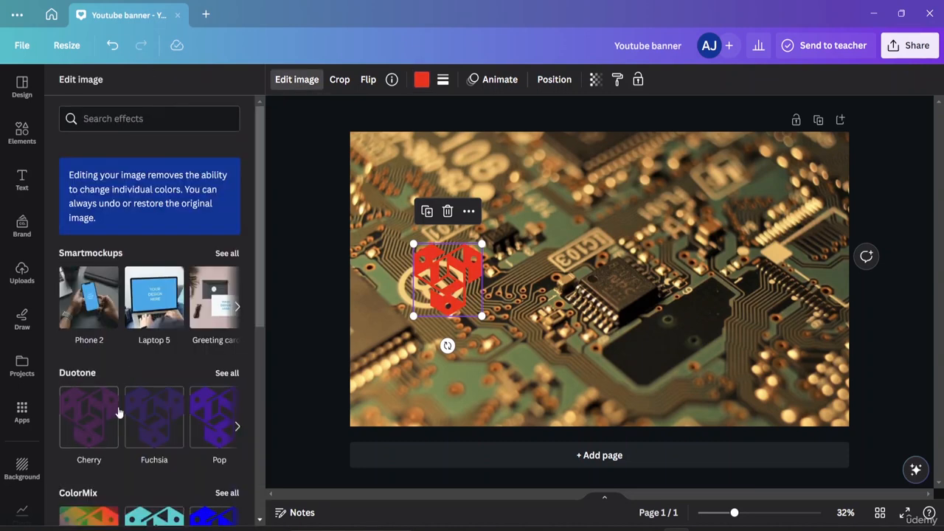
scroll(155, 350, down, 2)
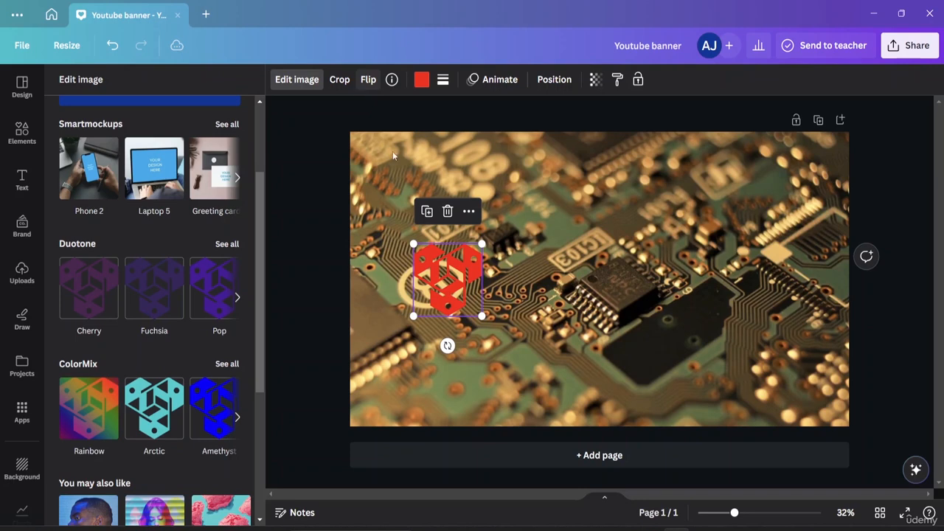
click(568, 290)
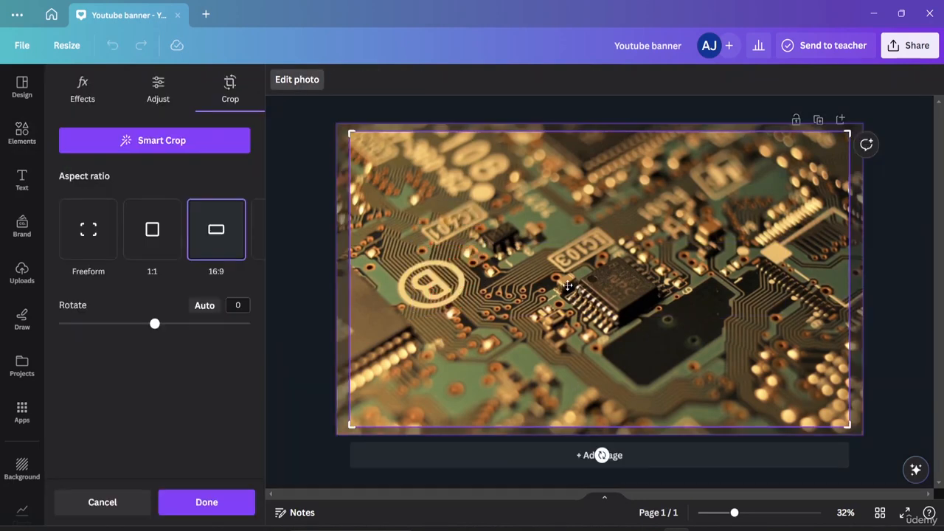
click(301, 174)
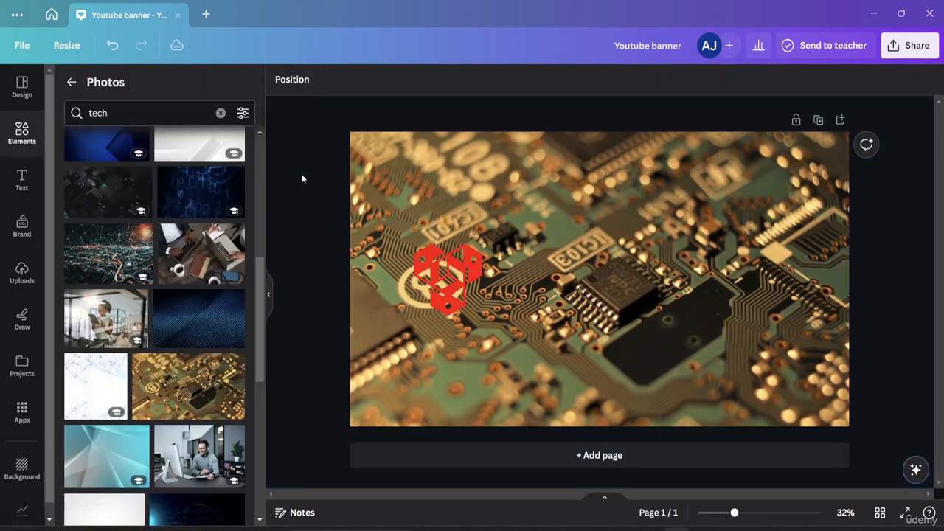
click(566, 278)
click(454, 283)
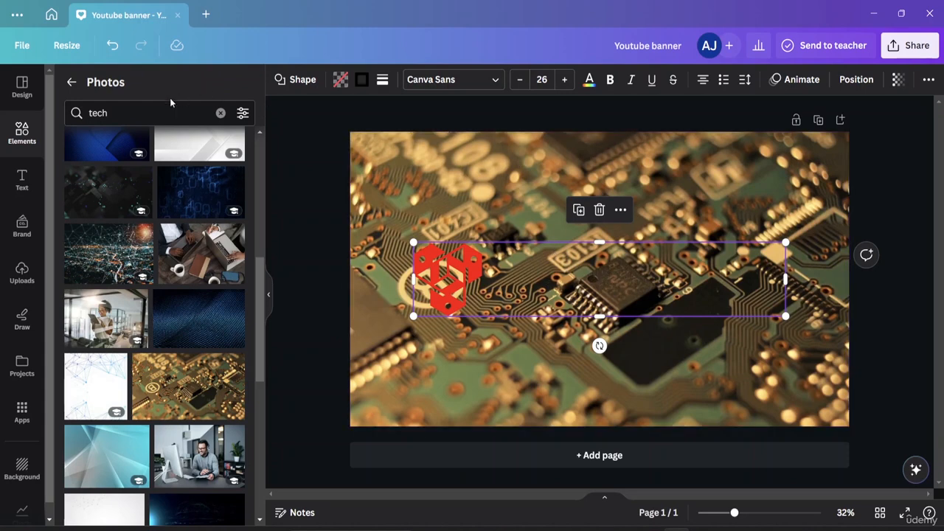
- Add a text box in the middle of the banner and enter "ORIS TECH" as its text
click(24, 177)
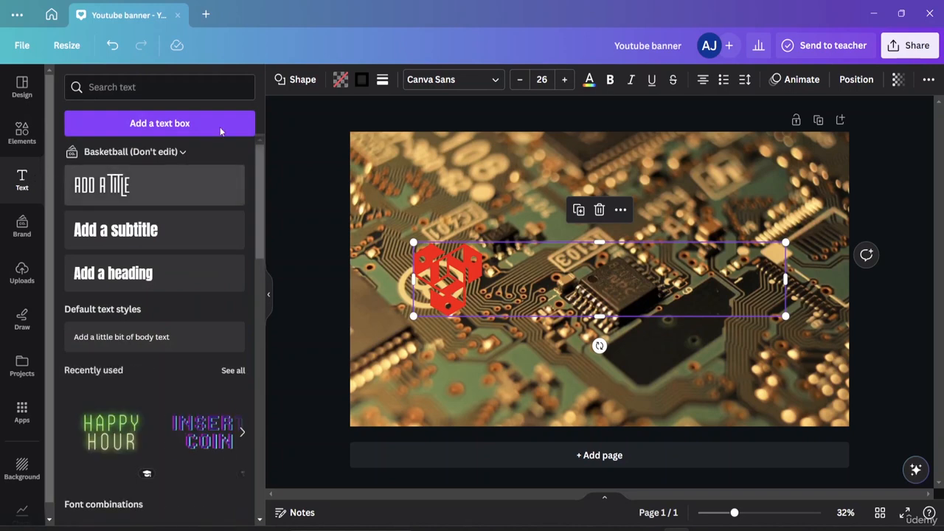
click(175, 125)
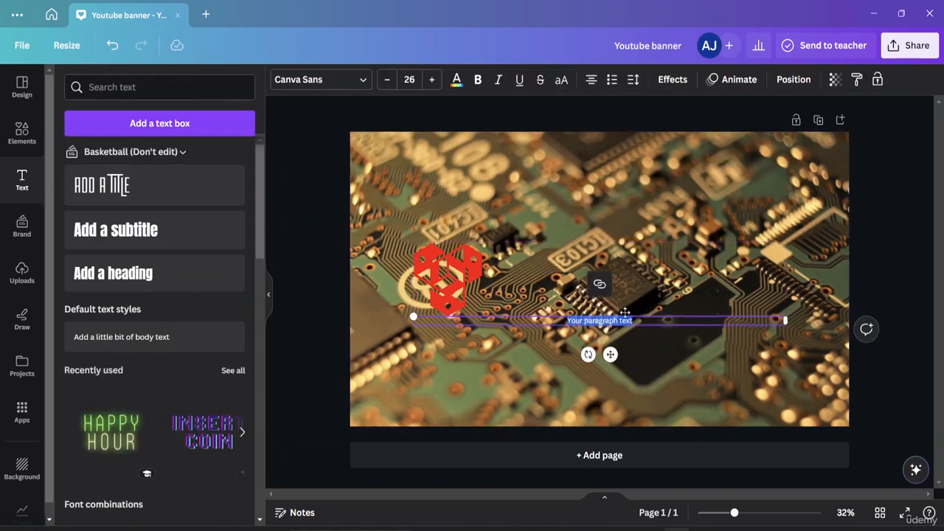
key(BackSpace)
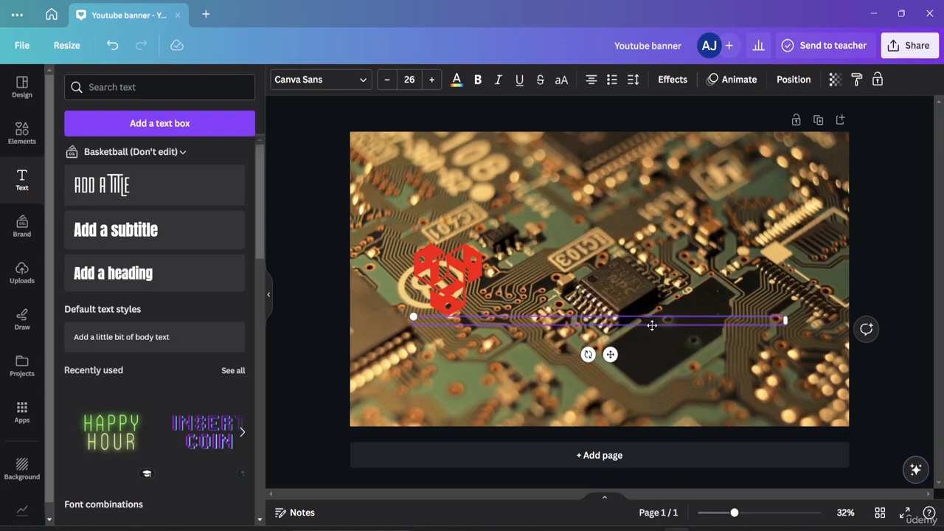
key(ctrl+z)
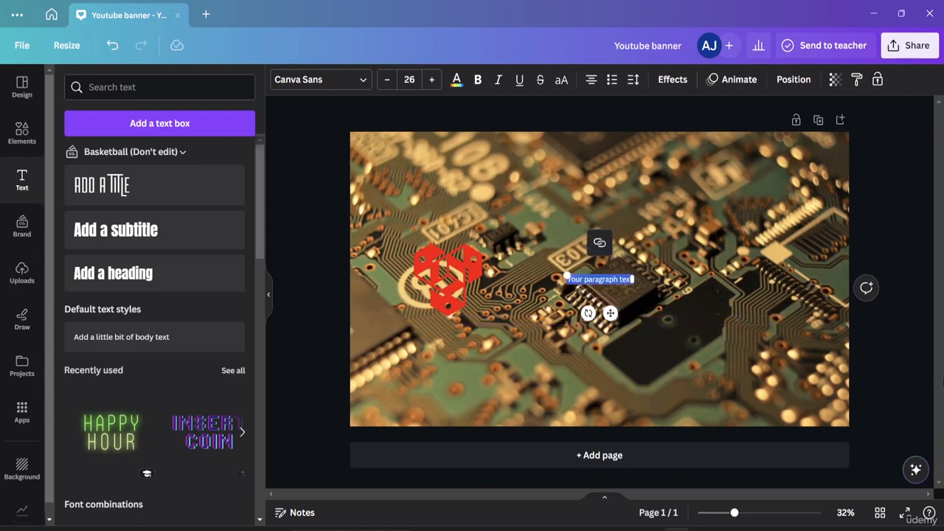
text(ORIS)
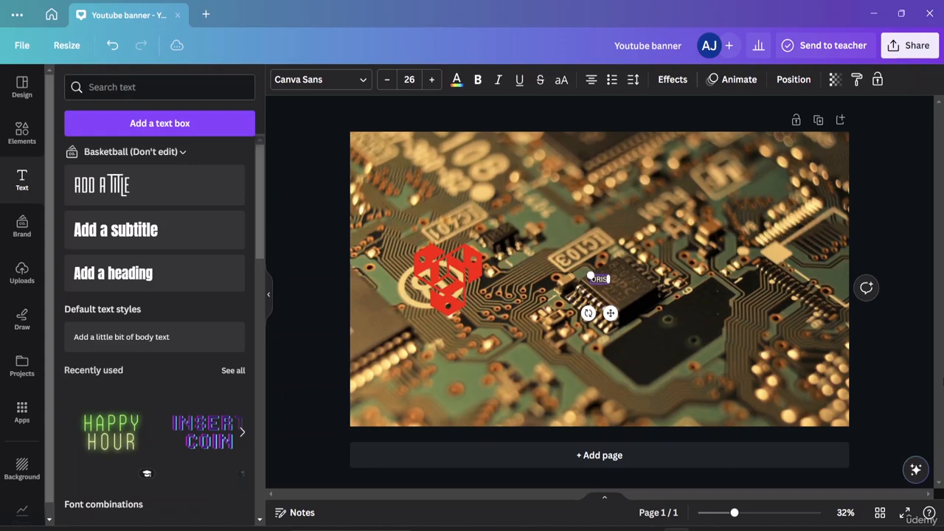
text( TECH)
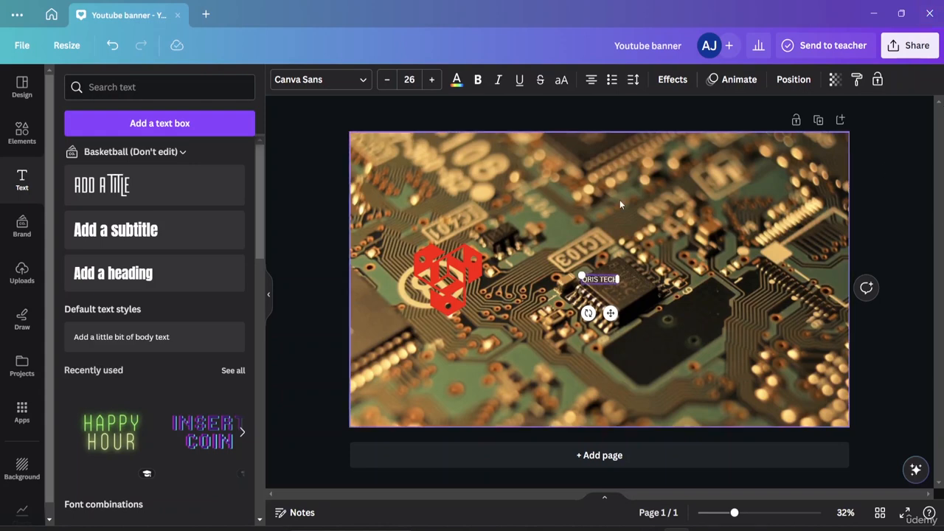
- Increase the font size of the "ORIS TECH" text to 117
click(432, 79)
click(432, 79)
click(431, 80)
click(432, 80)
click(432, 79)
click(432, 80)
click(432, 80)
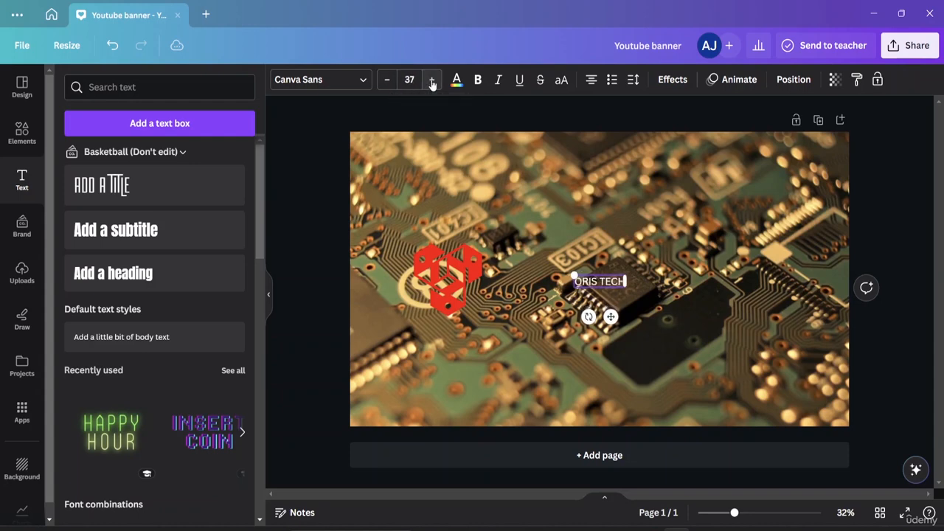
click(431, 80)
click(432, 80)
click(432, 80)
click(432, 79)
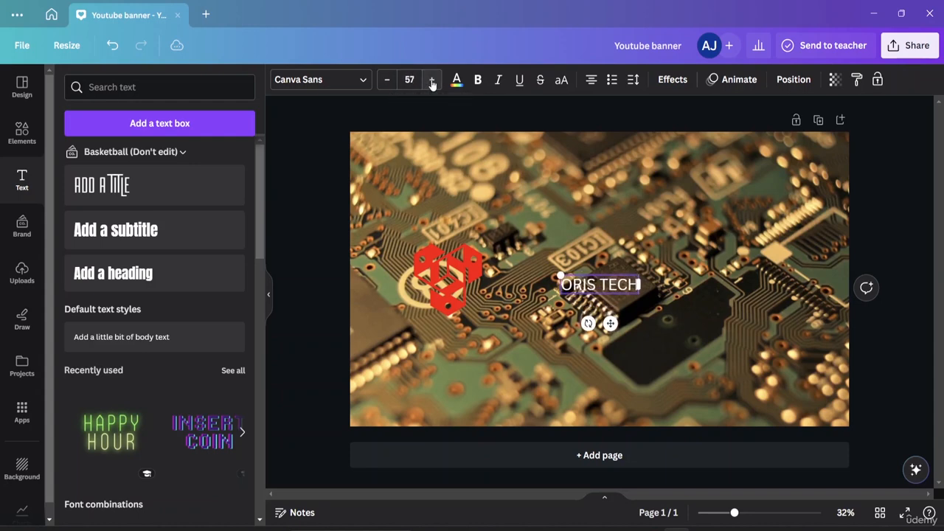
click(432, 80)
click(432, 80)
click(432, 80)
click(431, 80)
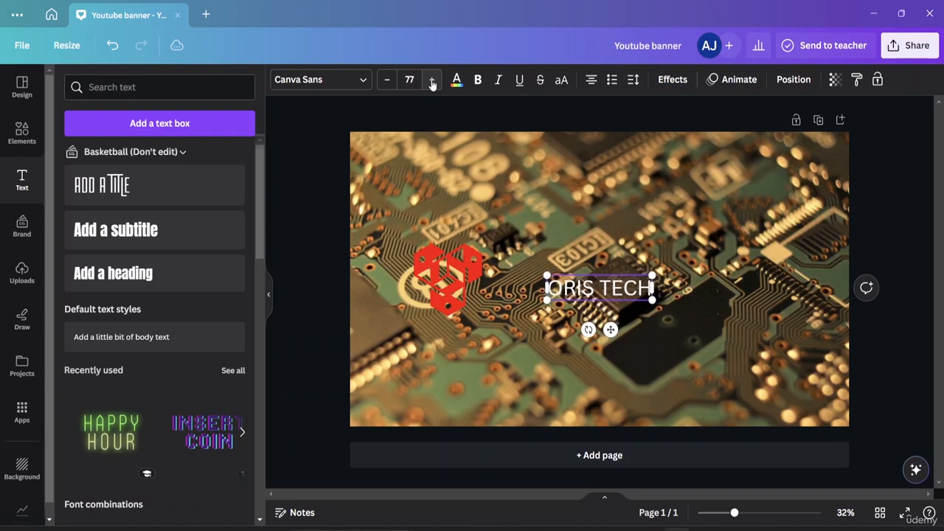
click(432, 80)
click(431, 80)
click(432, 79)
click(432, 80)
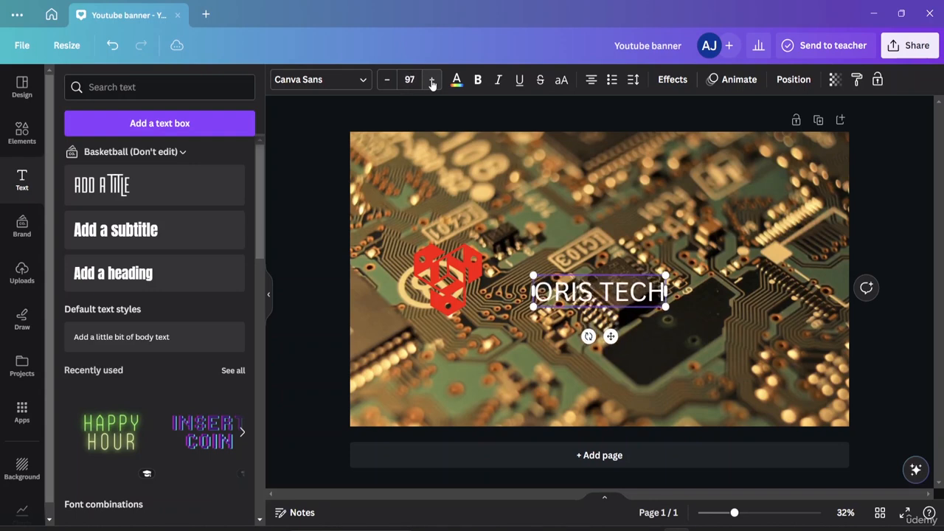
click(432, 80)
click(432, 80)
click(432, 79)
click(438, 86)
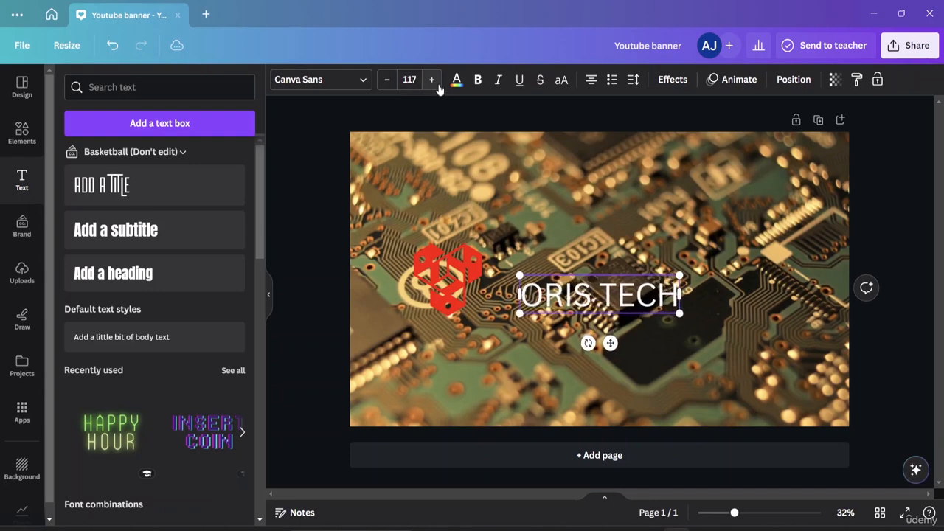
- Increase the font size of the "ORIS TECH" text to 154
click(439, 86)
click(438, 85)
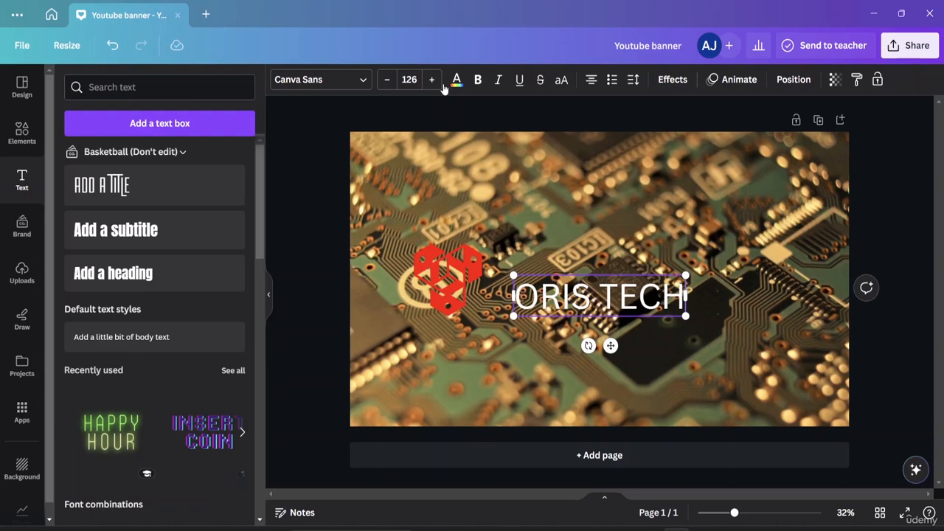
click(430, 86)
click(429, 86)
click(429, 85)
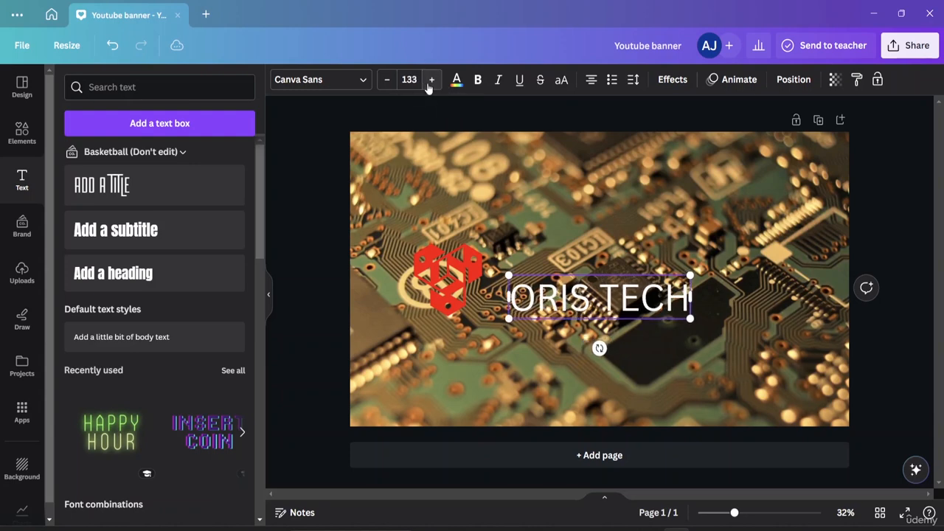
click(429, 86)
click(431, 79)
click(432, 80)
click(432, 79)
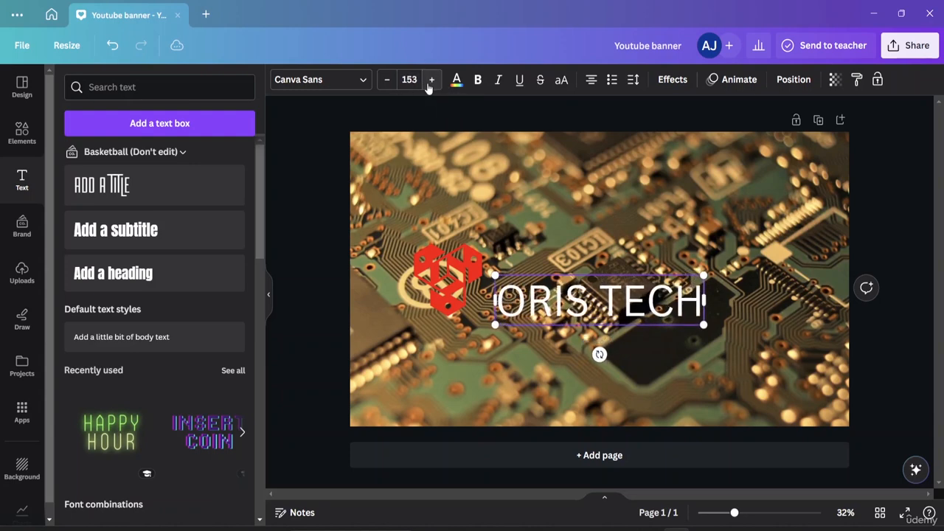
click(432, 80)
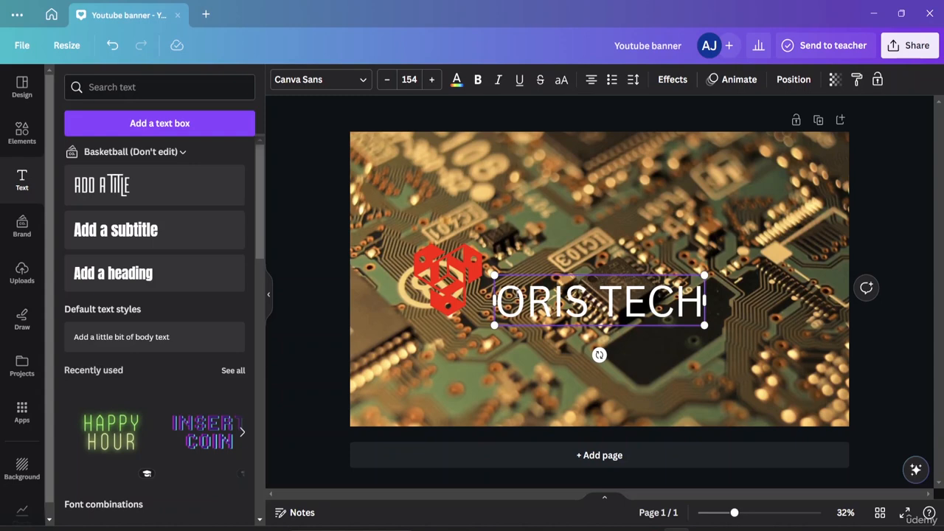
- Move the "ORIS TECH" text up so it lines up with the middle of the logo
click(572, 272)
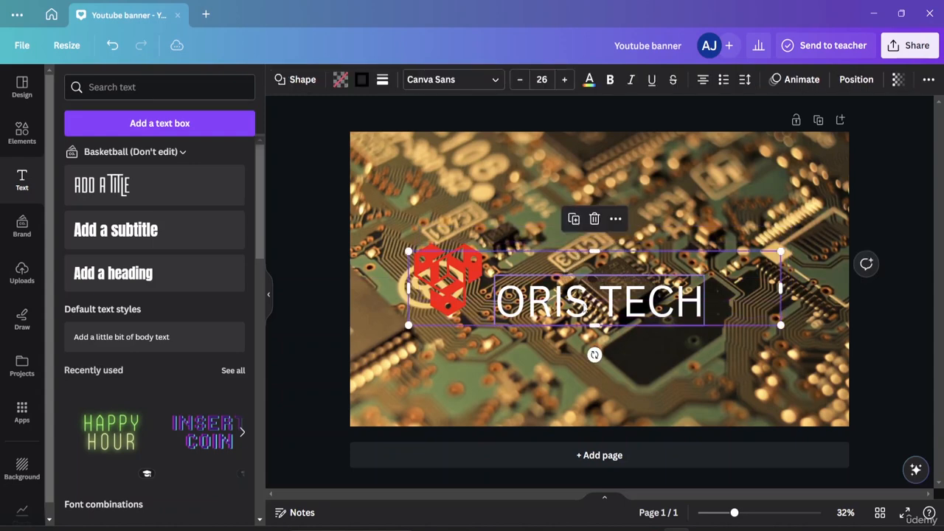
click(592, 279)
double_click(591, 279)
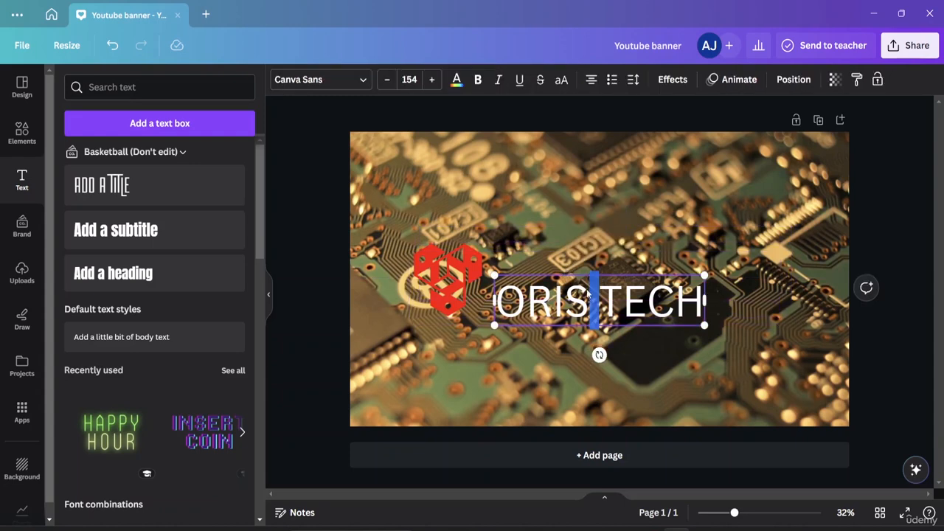
click(753, 348)
drag(644, 310, 647, 283)
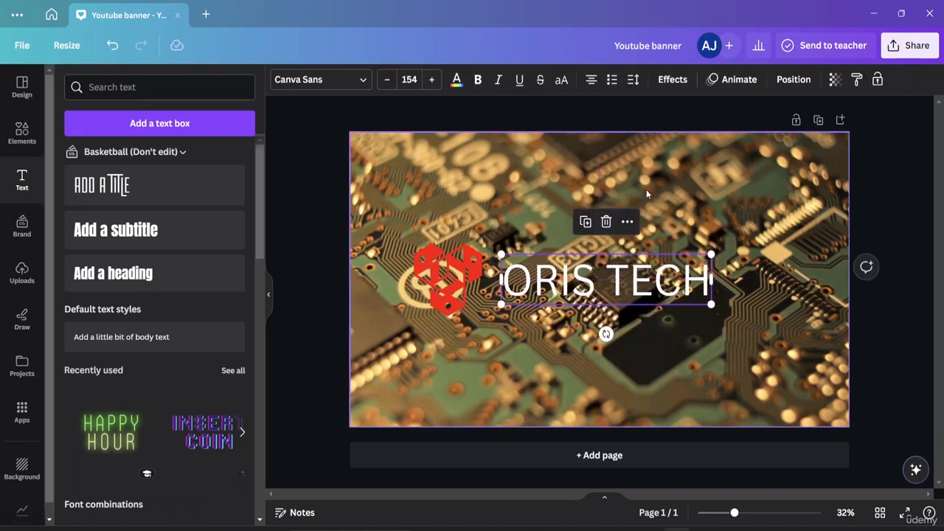
click(645, 202)
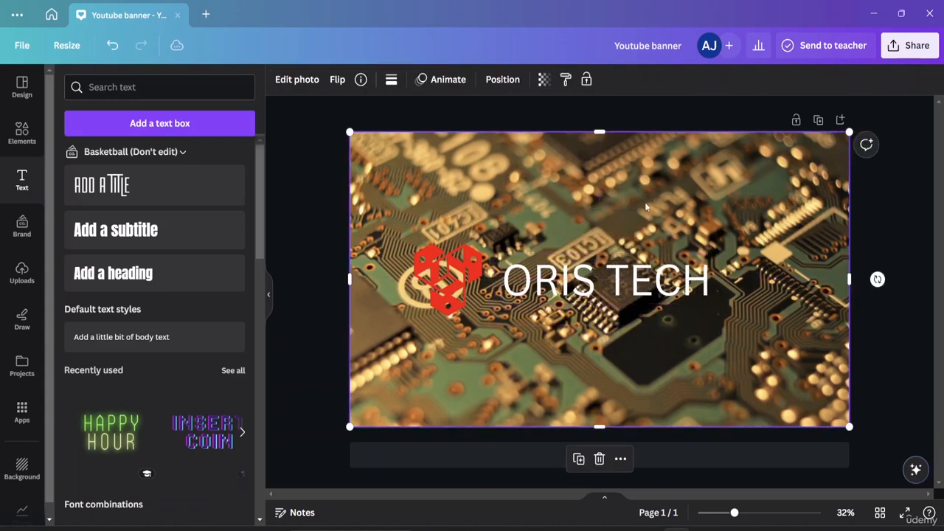
double_click(496, 310)
click(315, 119)
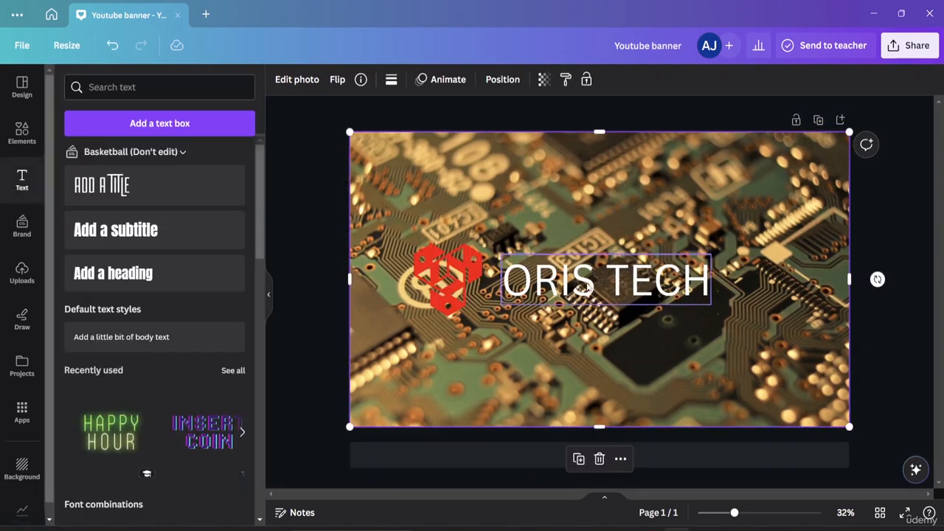
- Set the font of the "ORIS TECH" text to Architype Bayer-type
click(573, 279)
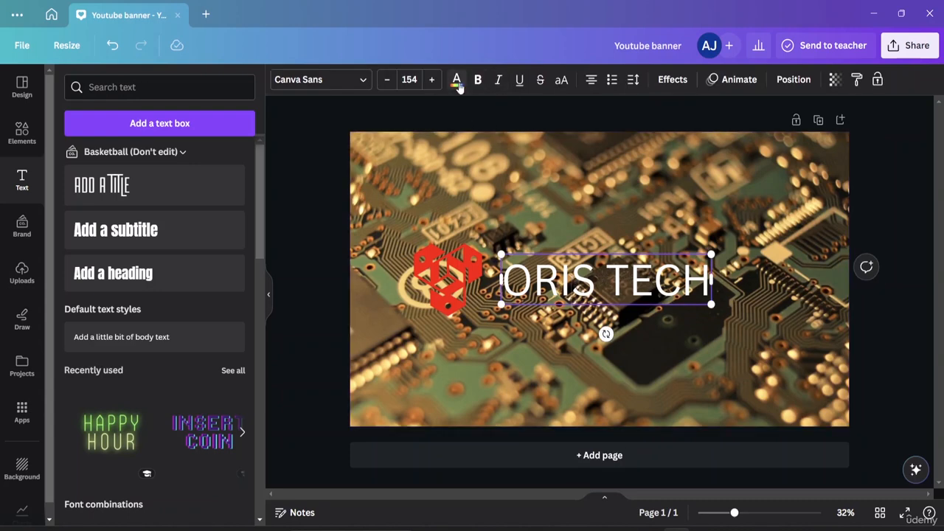
click(361, 83)
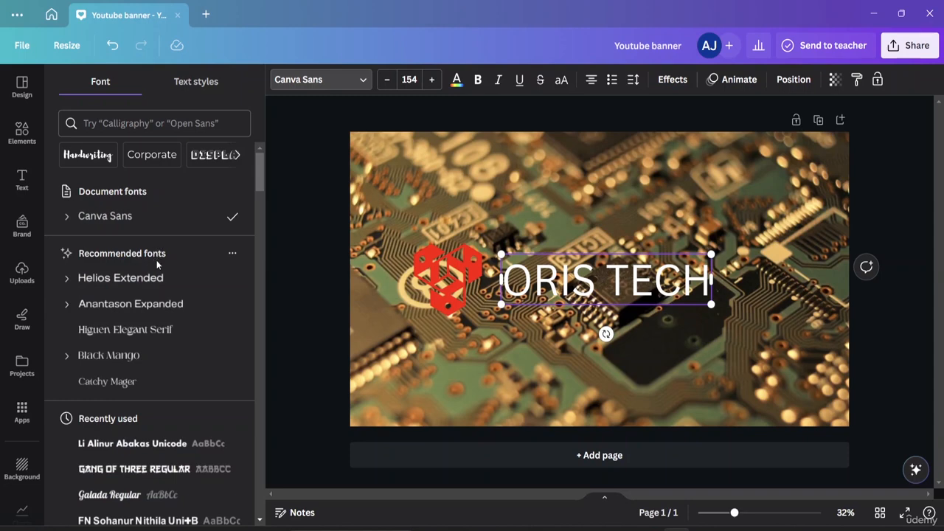
scroll(155, 273, down, 5)
scroll(152, 288, down, 10)
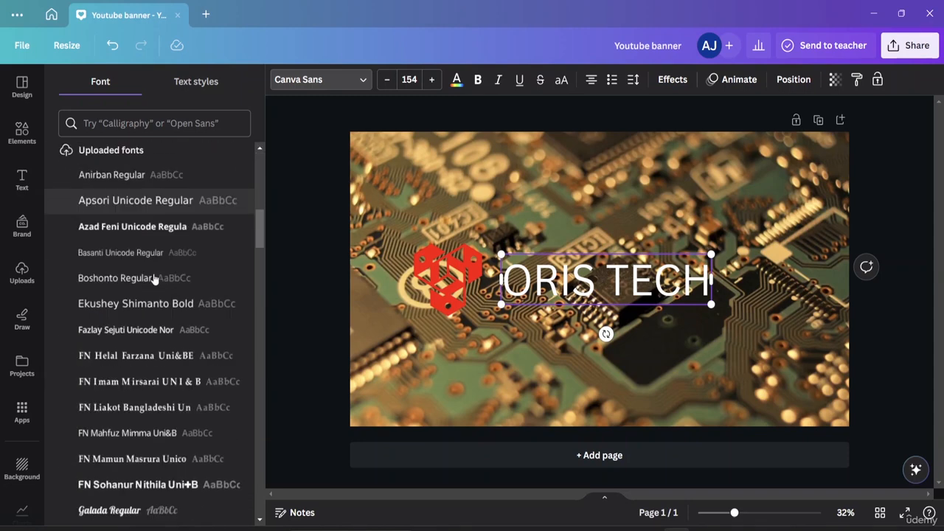
scroll(153, 287, down, 10)
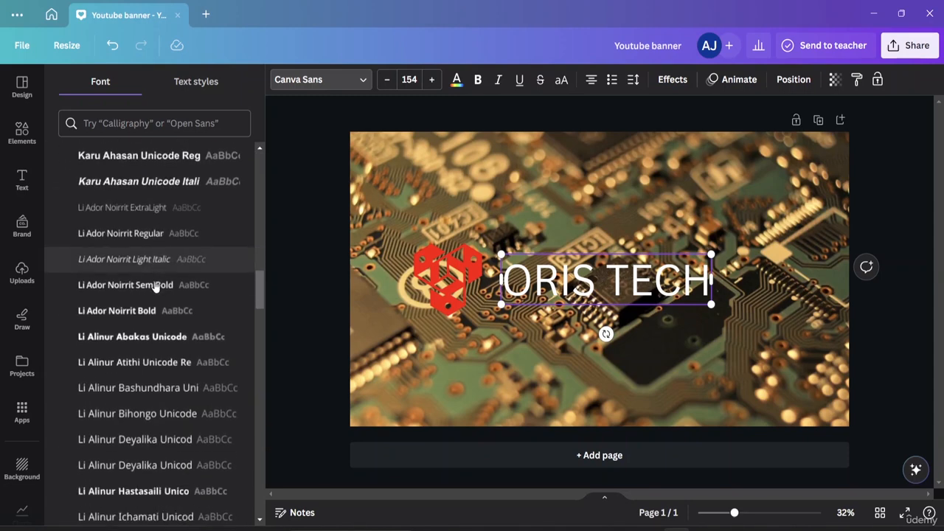
scroll(154, 282, down, 10)
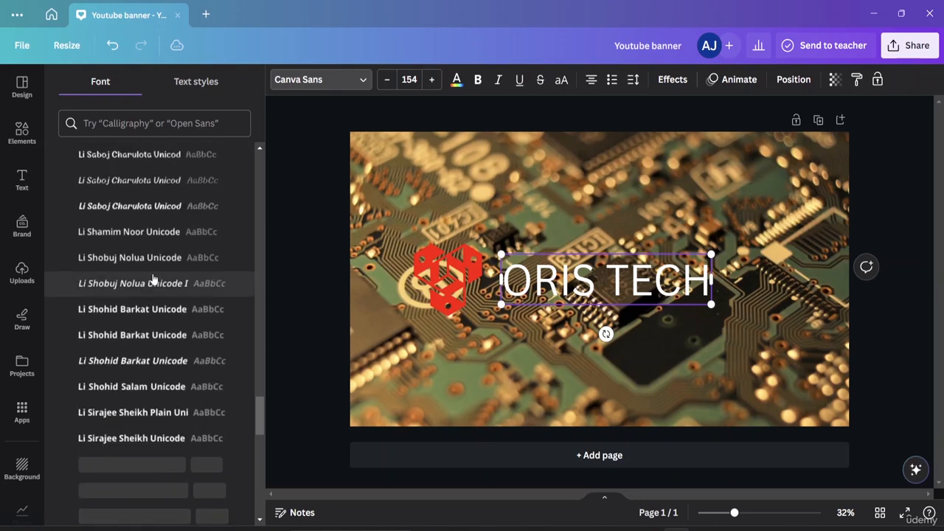
scroll(153, 277, down, 10)
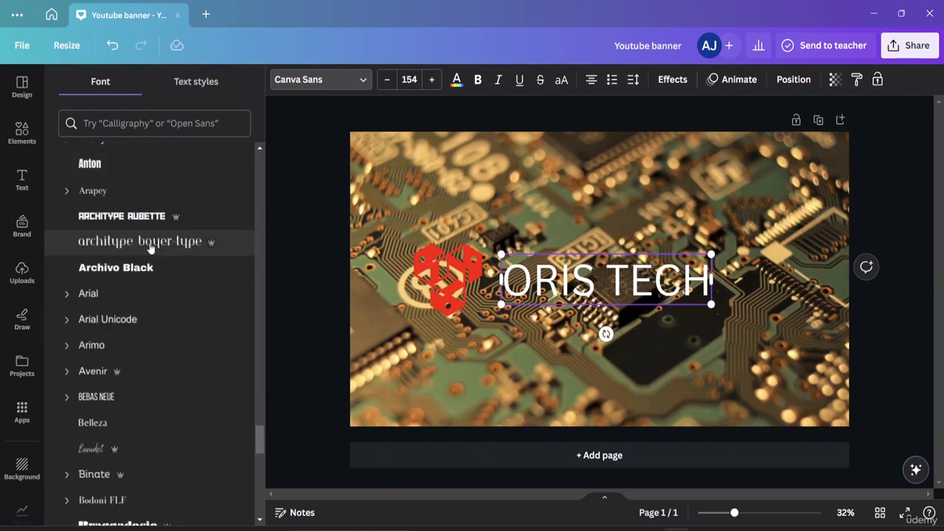
click(150, 246)
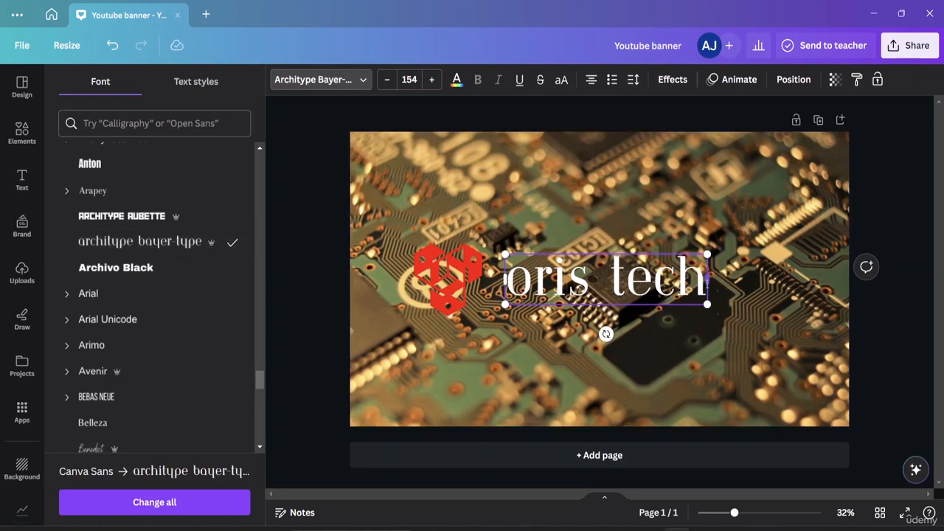
- Replace the title's content by retyping it in lowercase as "oris tech"
drag(709, 281, 517, 284)
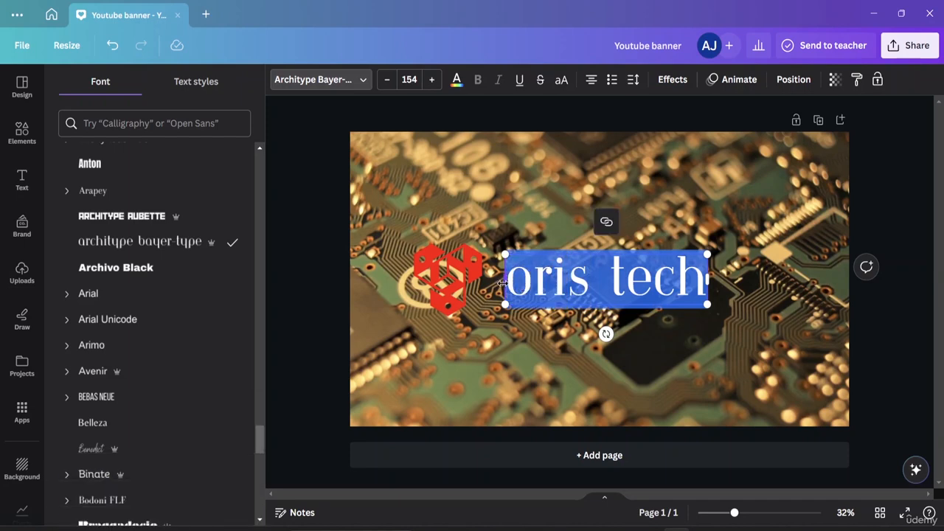
key(BackSpace)
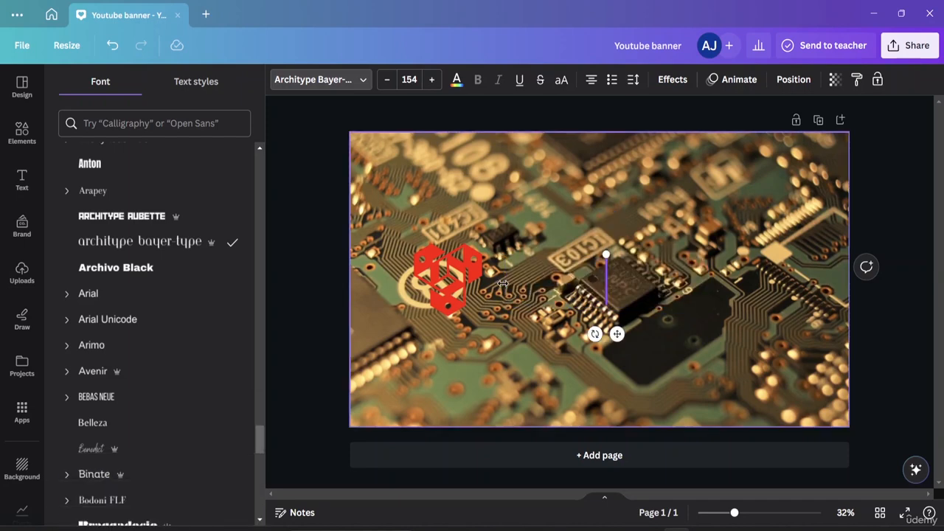
text(or)
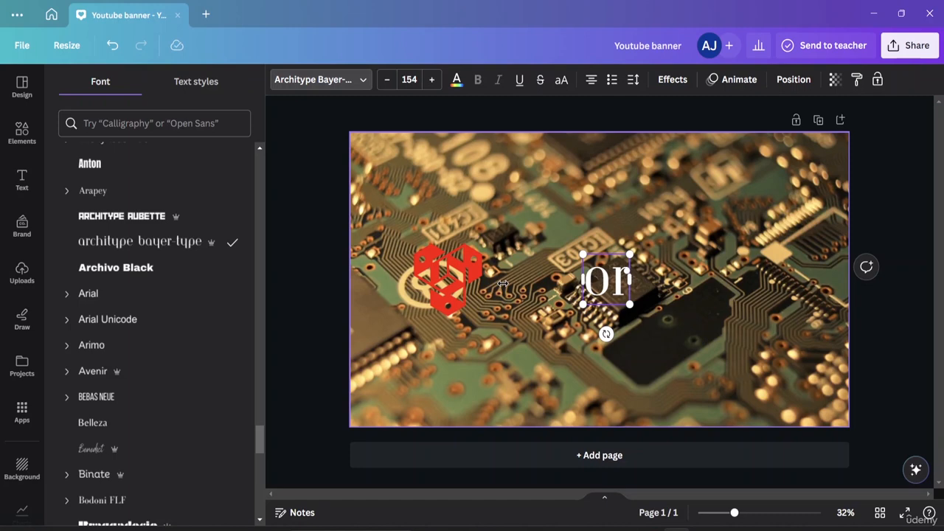
text(is tec)
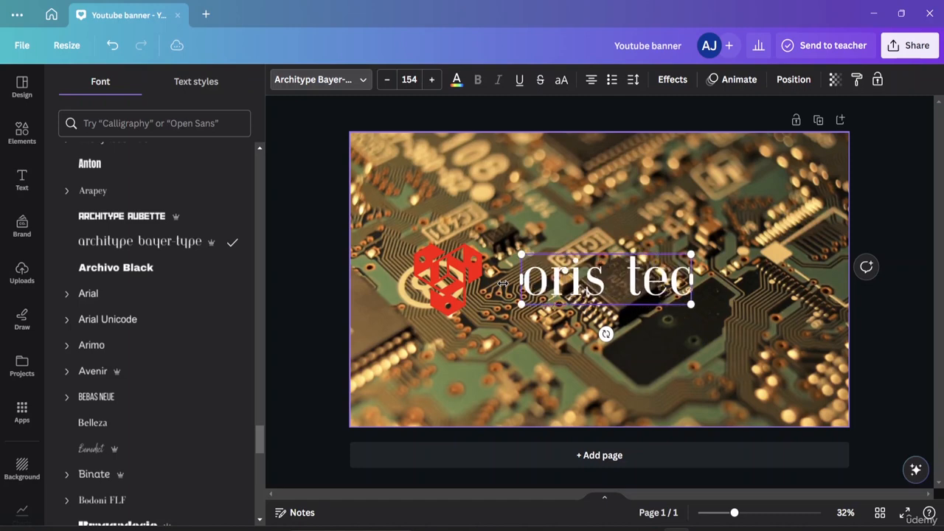
text(h)
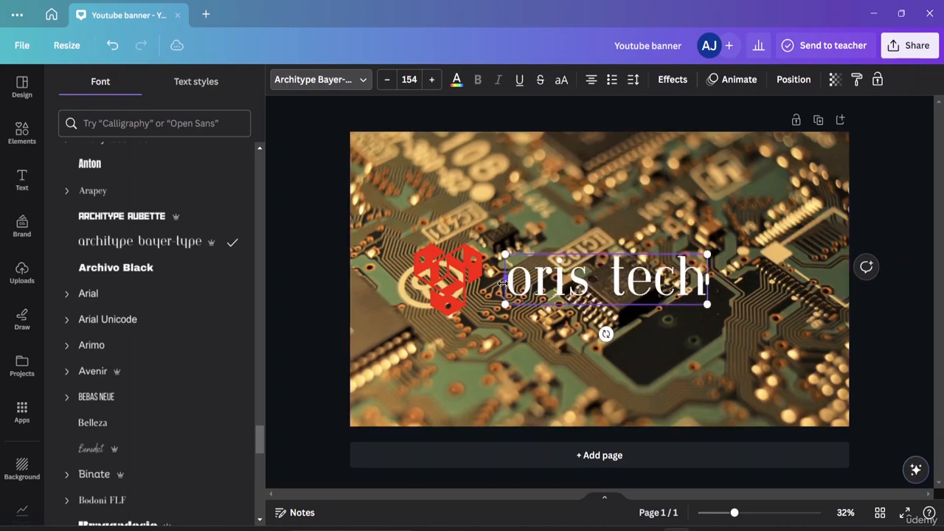
- Change the title's font to Bebas Neue and enlarge the text to size 273
click(143, 397)
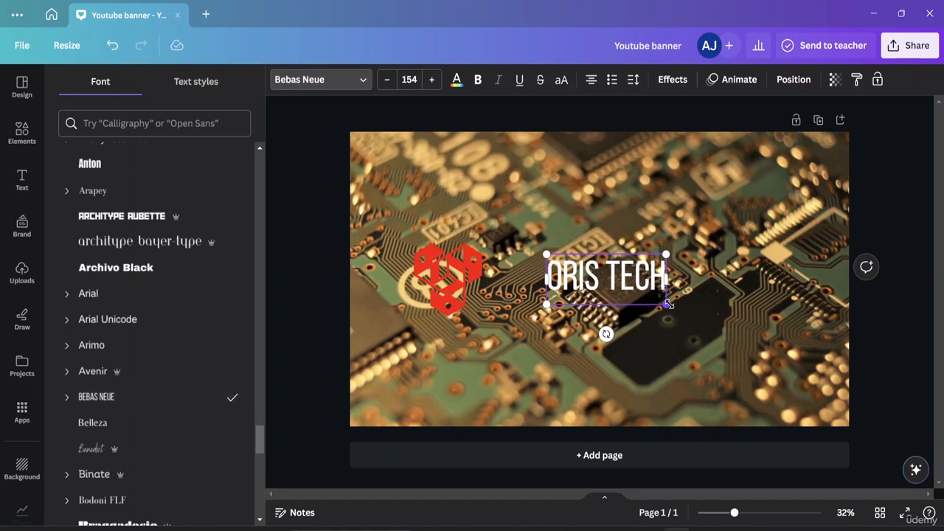
drag(667, 304, 760, 343)
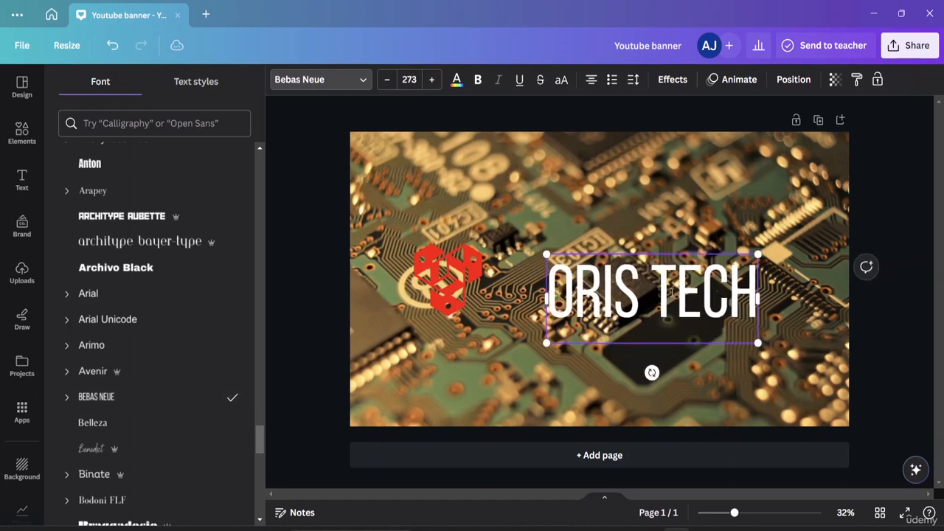
triple_click(672, 292)
- Move the enlarged title closer to the logo and level with it
click(560, 238)
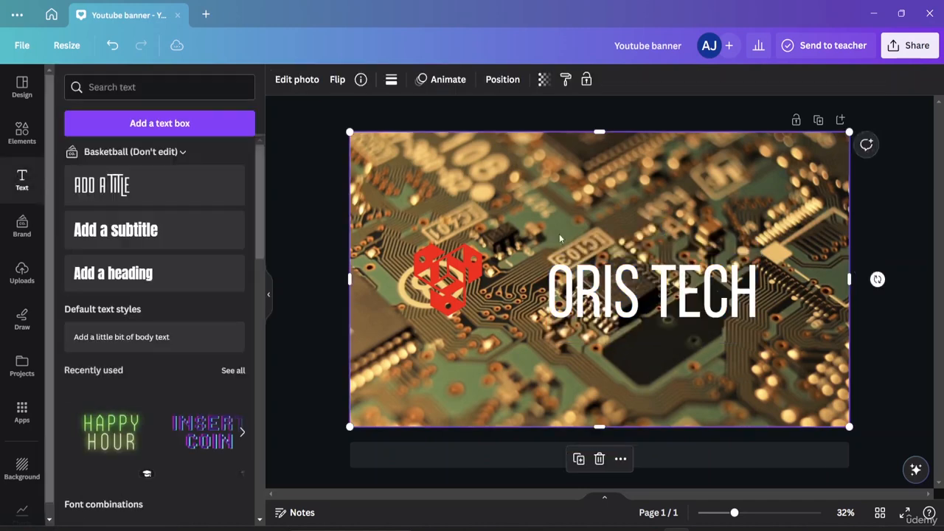
drag(643, 314, 606, 305)
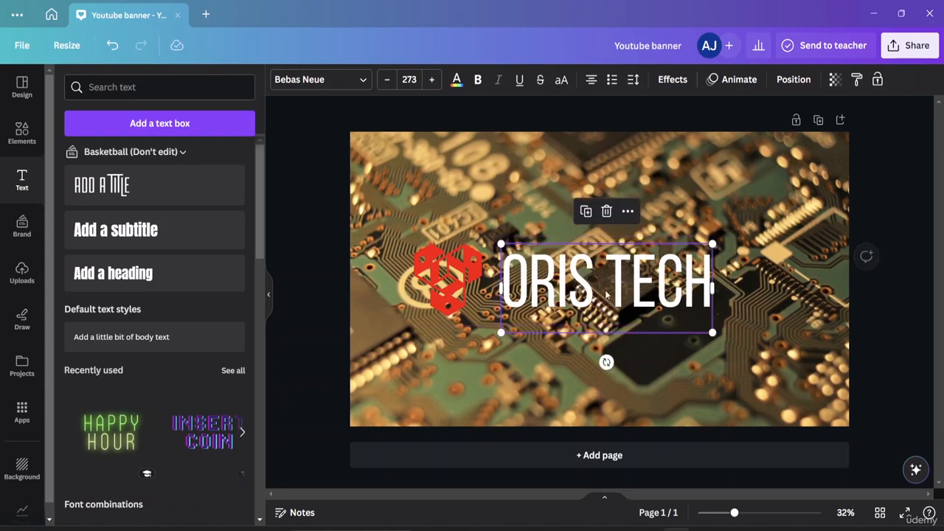
click(538, 334)
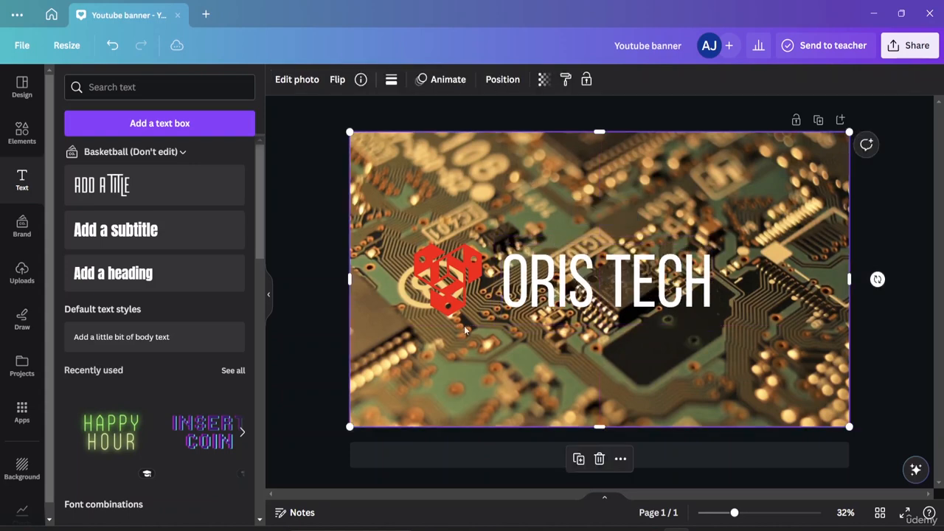
- Recolour the whole "ORIS TECH" title with the orange brand colour
click(605, 331)
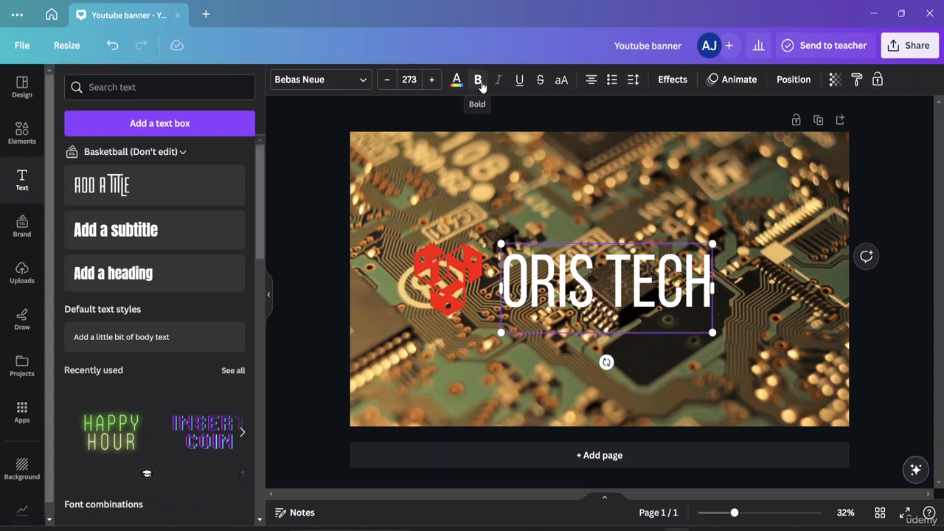
click(457, 81)
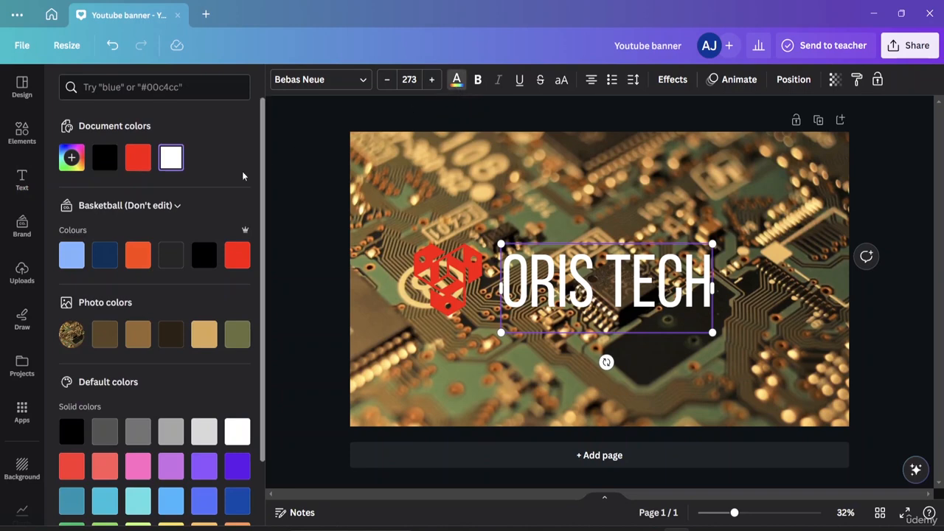
click(144, 267)
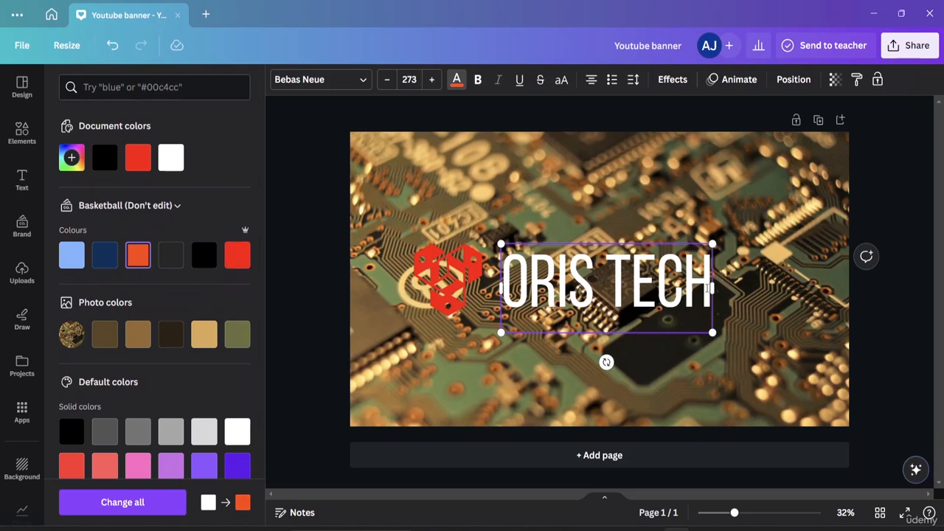
drag(712, 288, 498, 292)
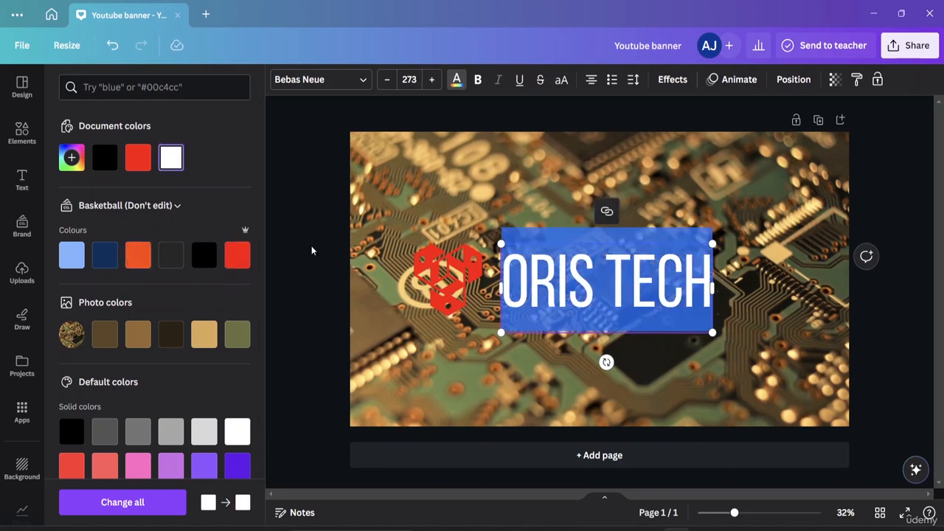
click(147, 265)
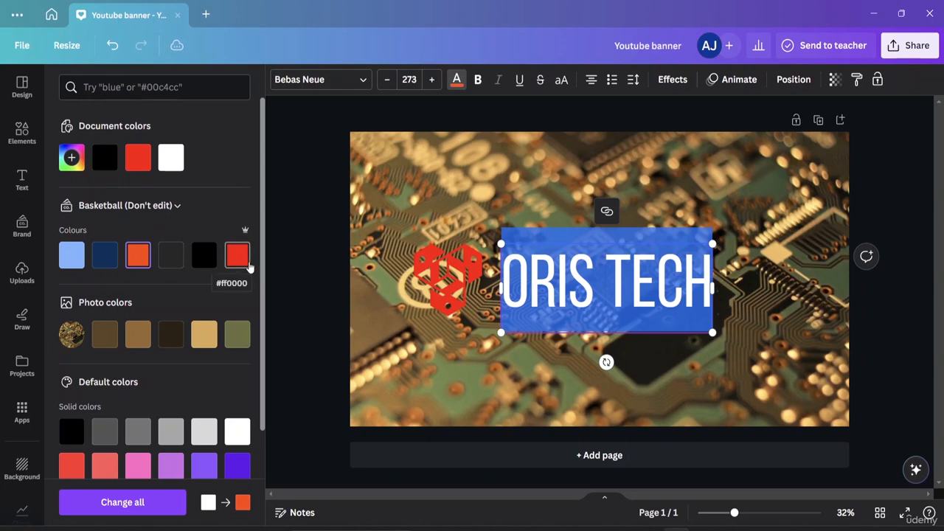
click(465, 203)
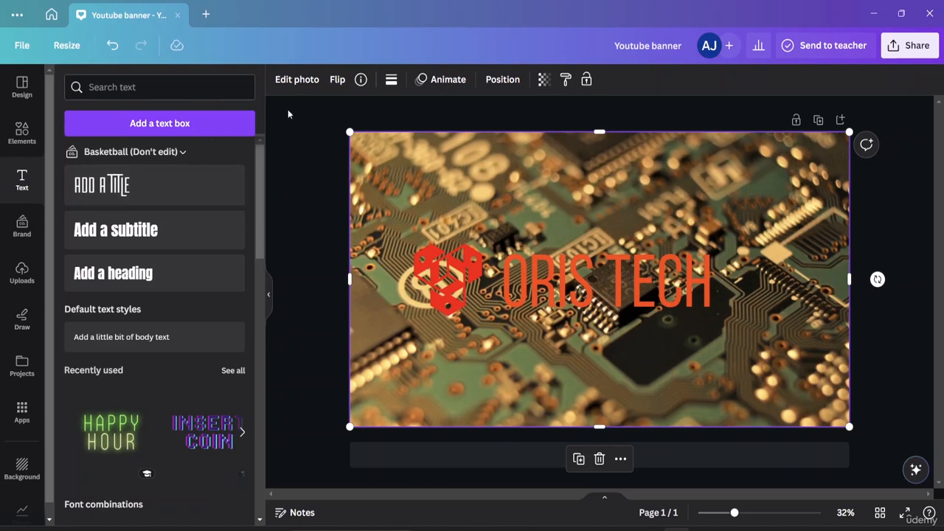
- Recolour the letters "CH" of the "ORIS TECH" title with the dark blue brand colour
click(602, 267)
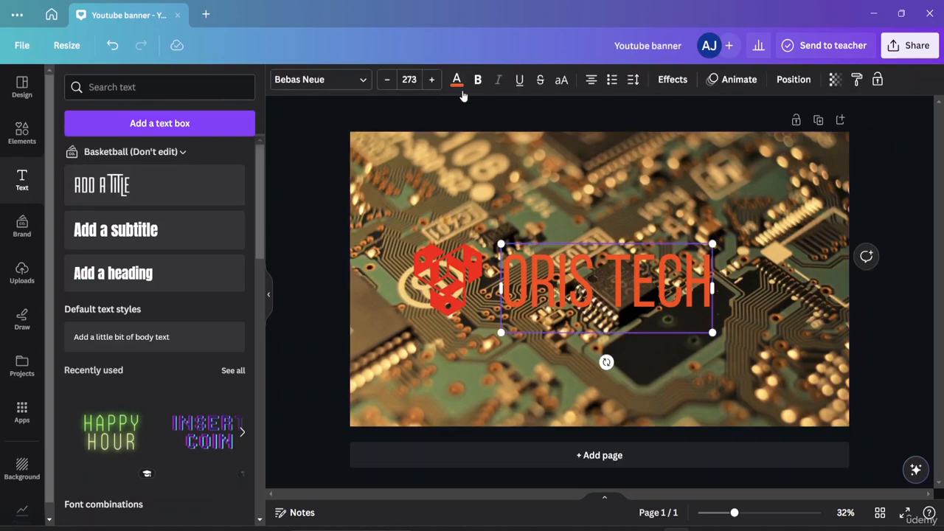
click(457, 79)
scroll(149, 395, down, 2)
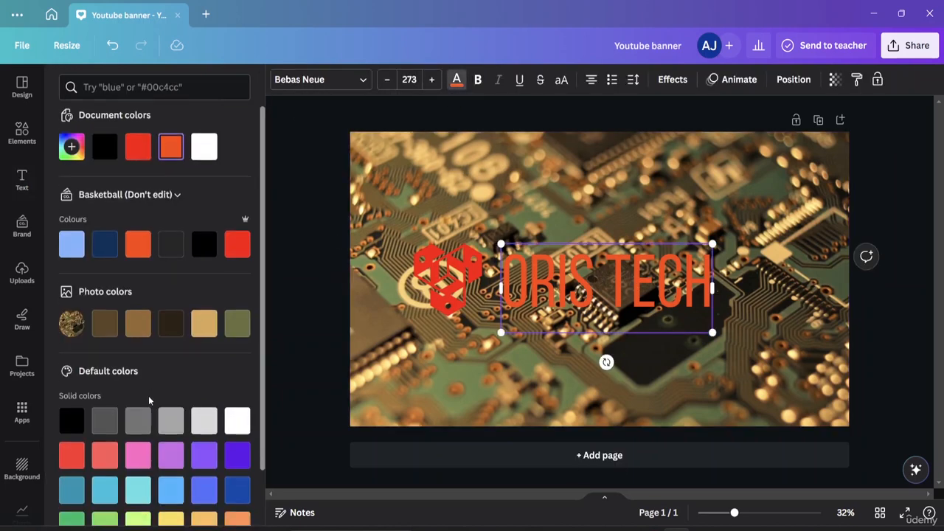
scroll(141, 380, up, 2)
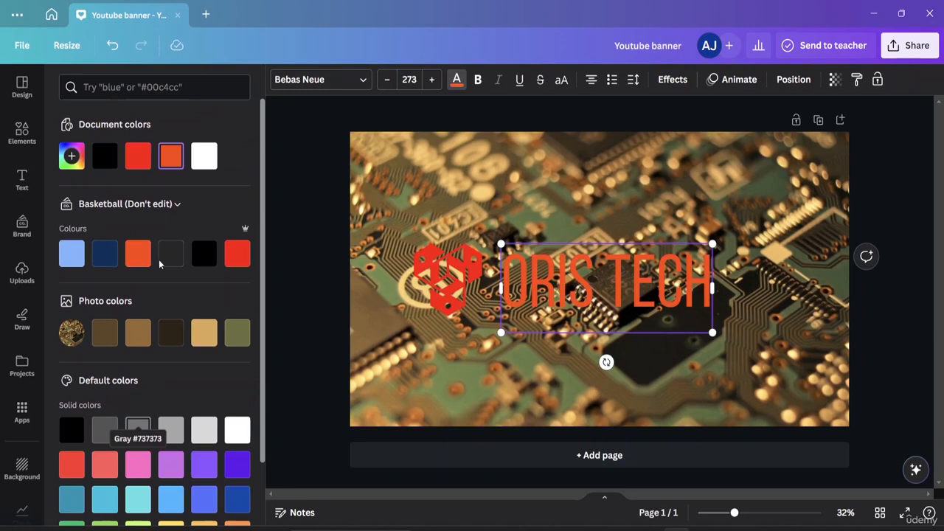
click(116, 260)
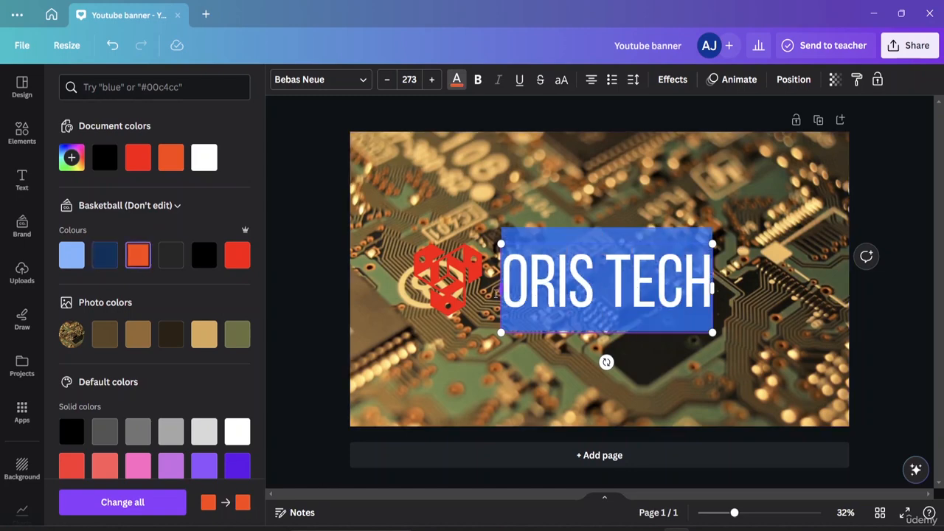
click(110, 264)
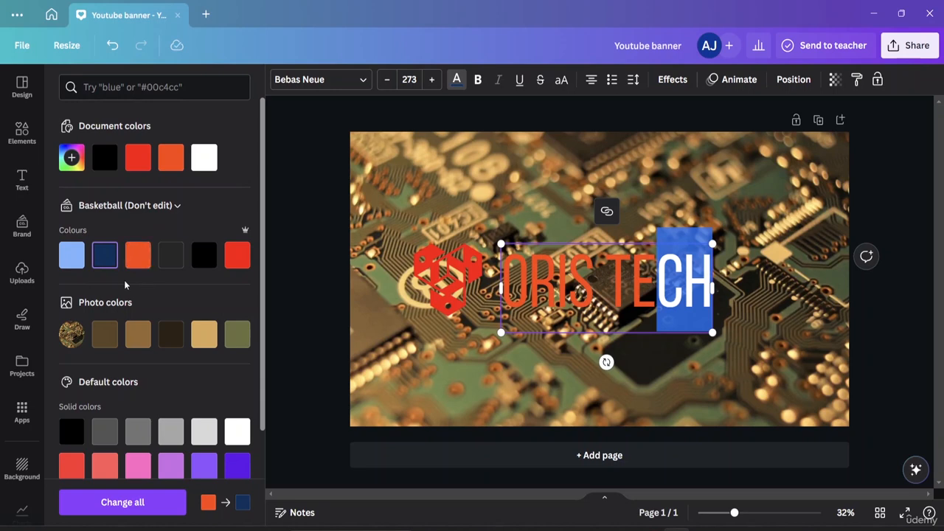
click(887, 373)
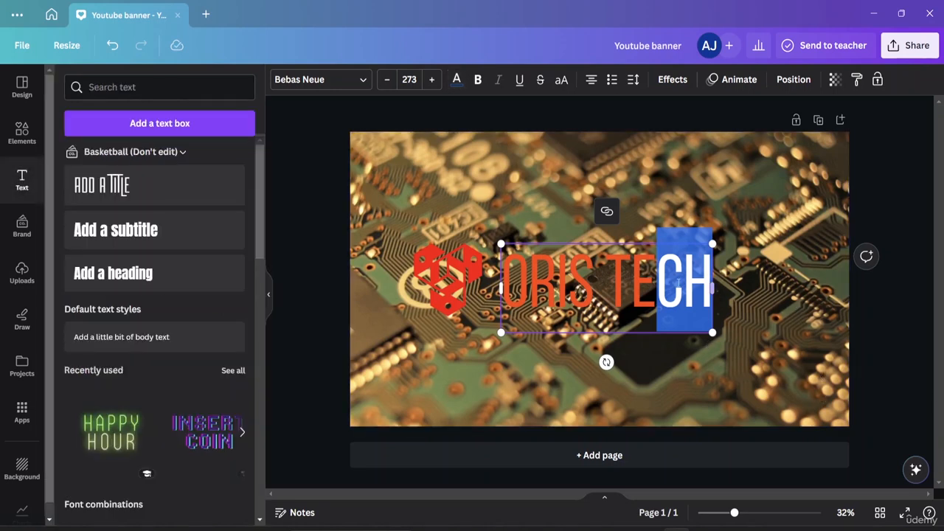
click(907, 301)
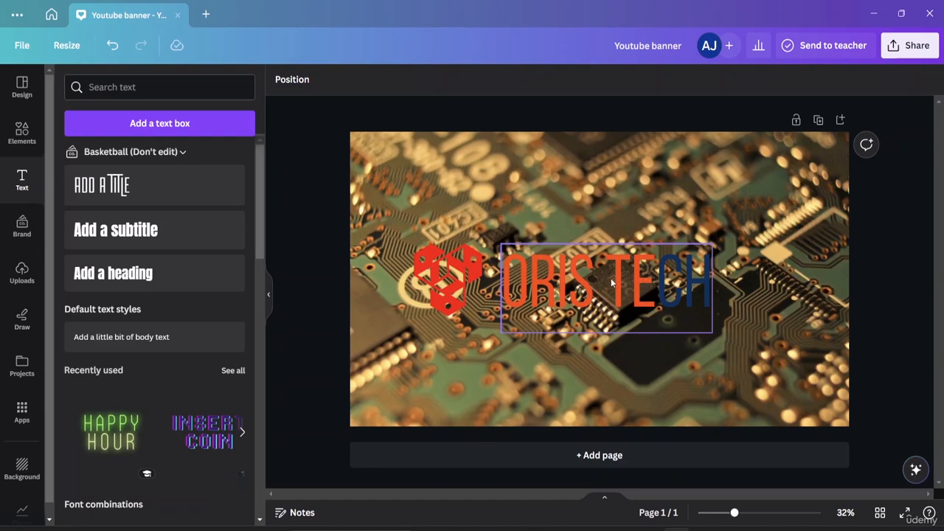
- Recolour the first letter "O" of the title with the dark blue brand colour
click(597, 296)
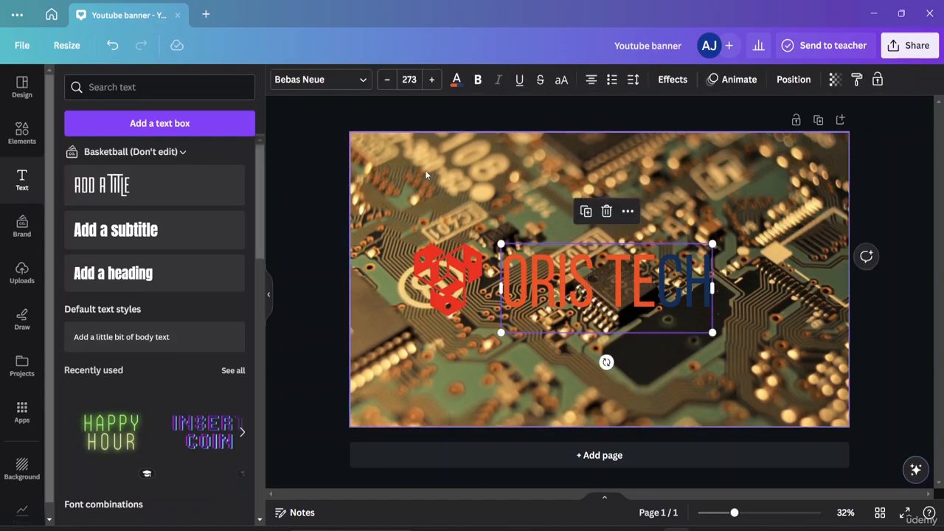
drag(527, 292, 505, 288)
click(526, 290)
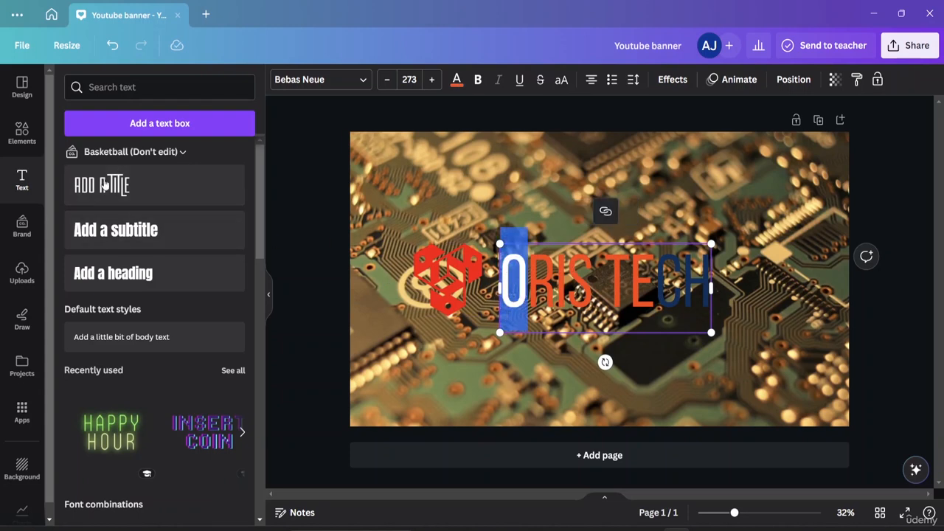
click(457, 81)
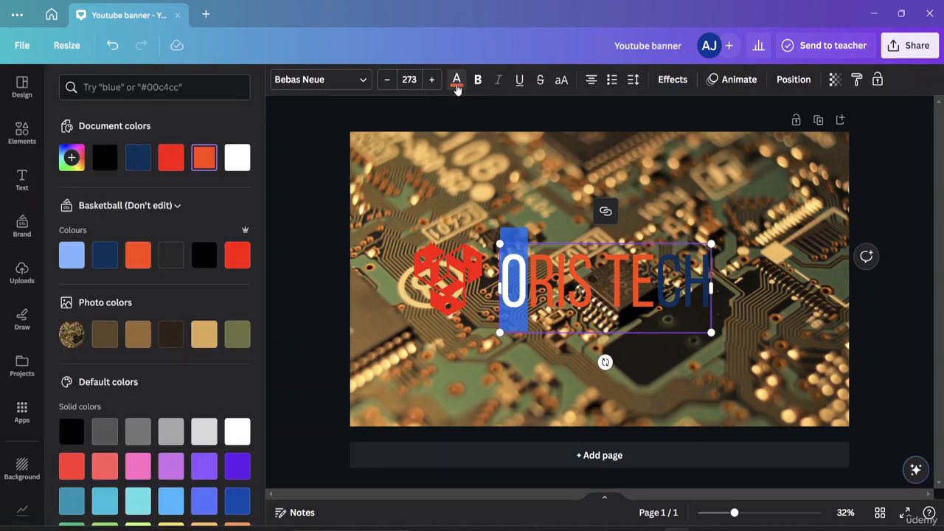
click(105, 255)
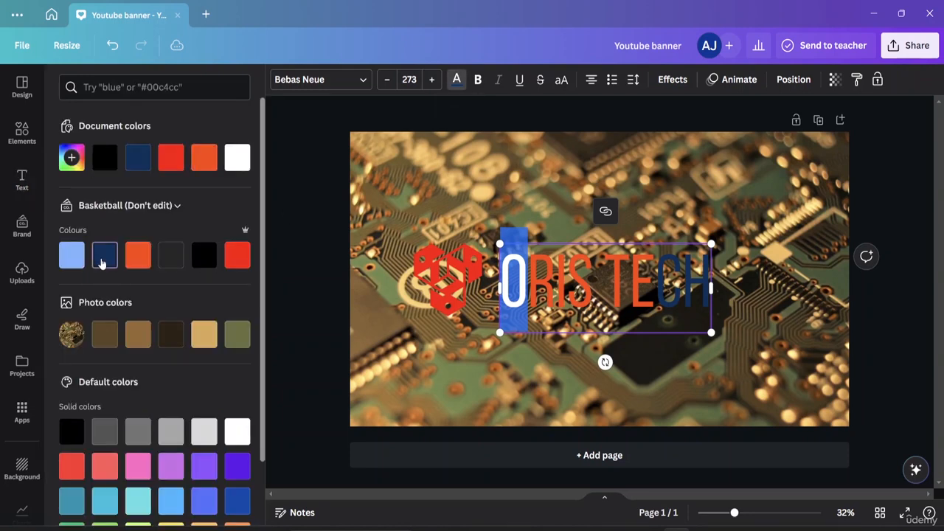
- Recolour the letters "RIS" and "TE" of the title with the red brand colour
drag(596, 290, 543, 273)
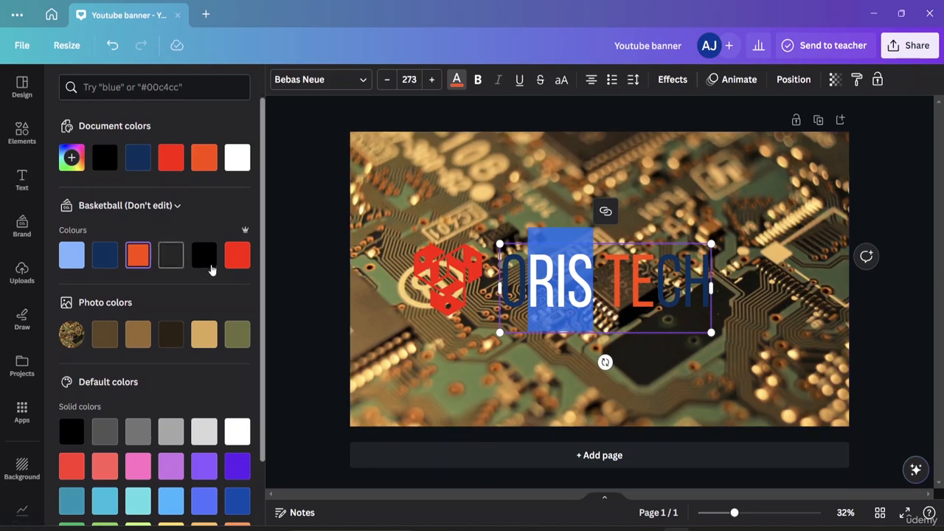
click(237, 255)
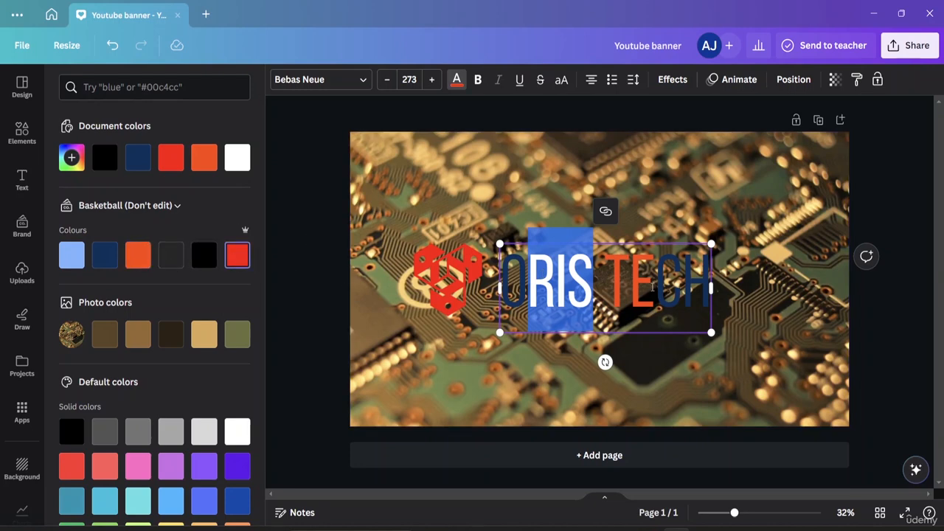
drag(654, 286, 615, 281)
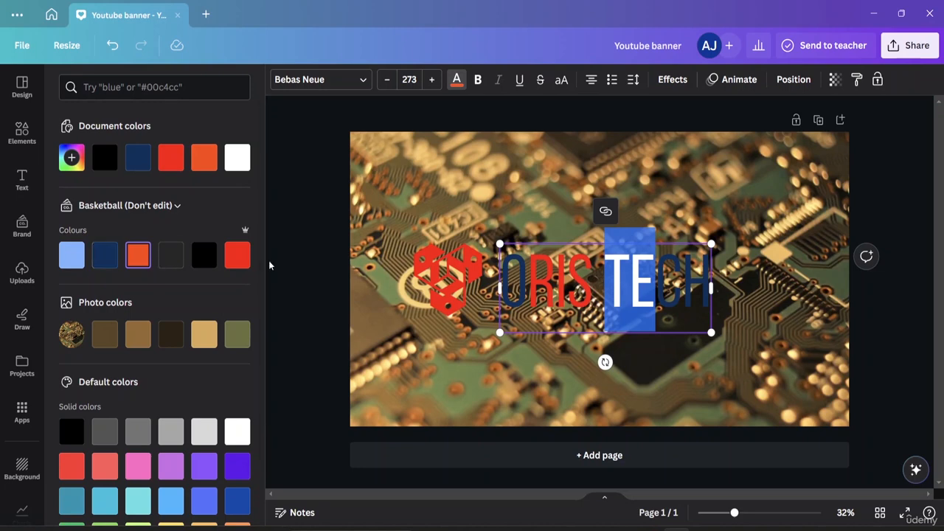
click(241, 261)
click(908, 298)
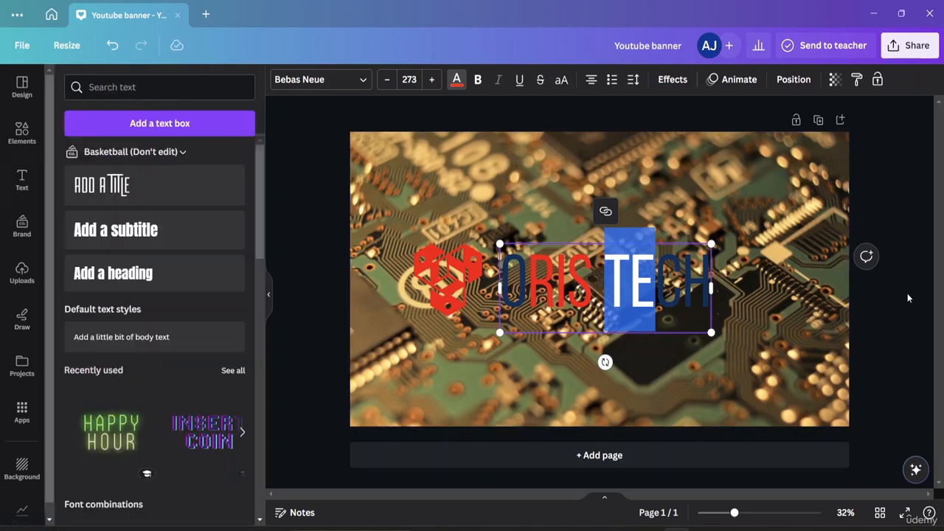
click(909, 290)
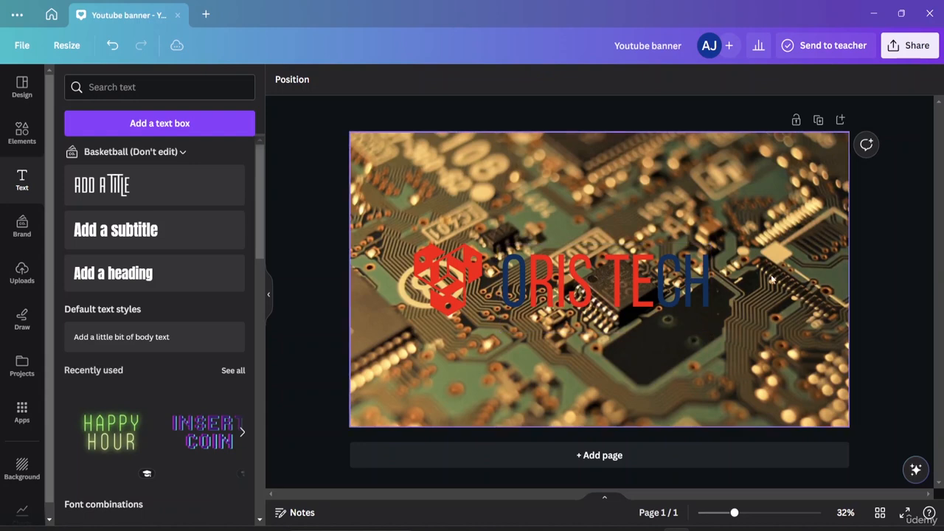
click(724, 190)
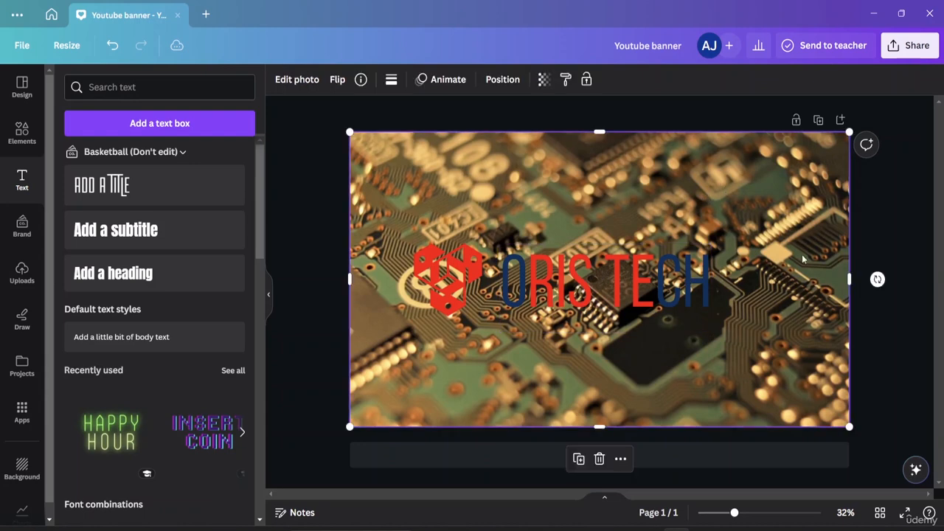
click(897, 354)
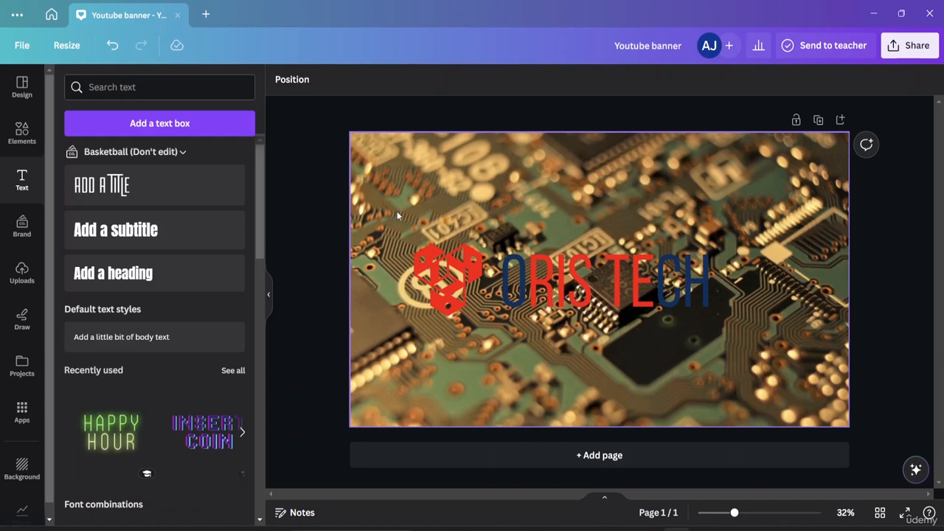
- Apply the Background text effect to the "ORIS TECH" title
click(609, 322)
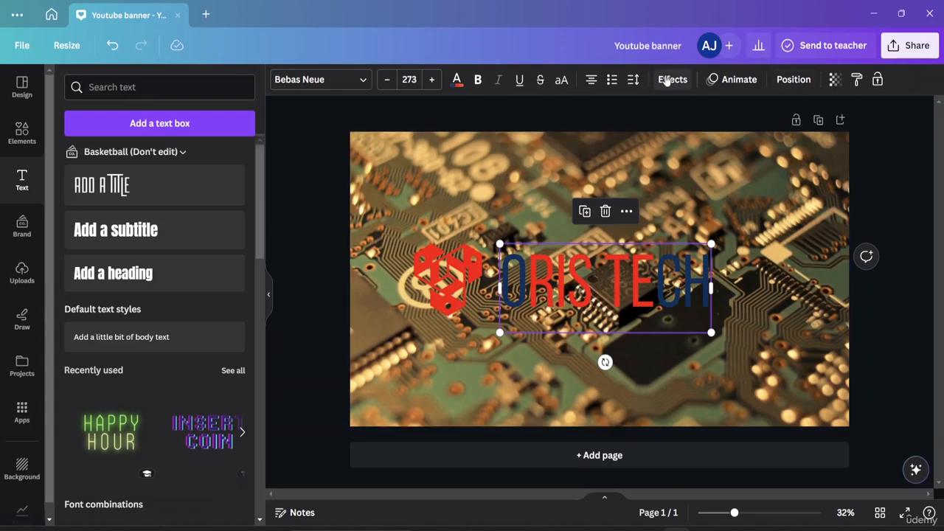
click(674, 81)
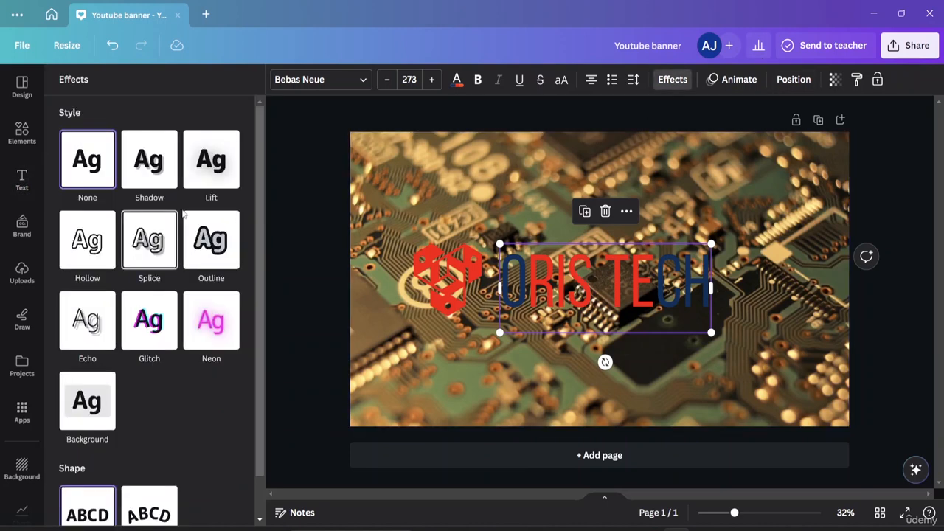
scroll(181, 233, down, 1)
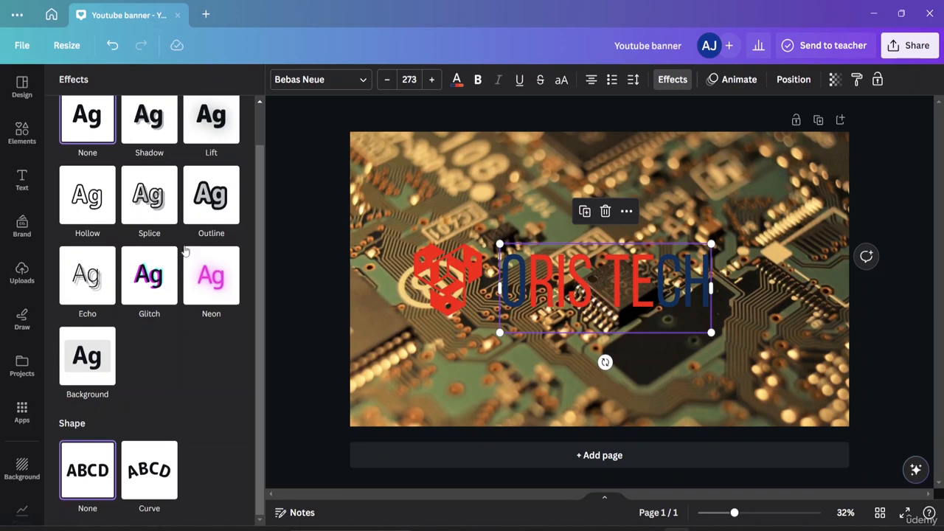
scroll(182, 236, up, 1)
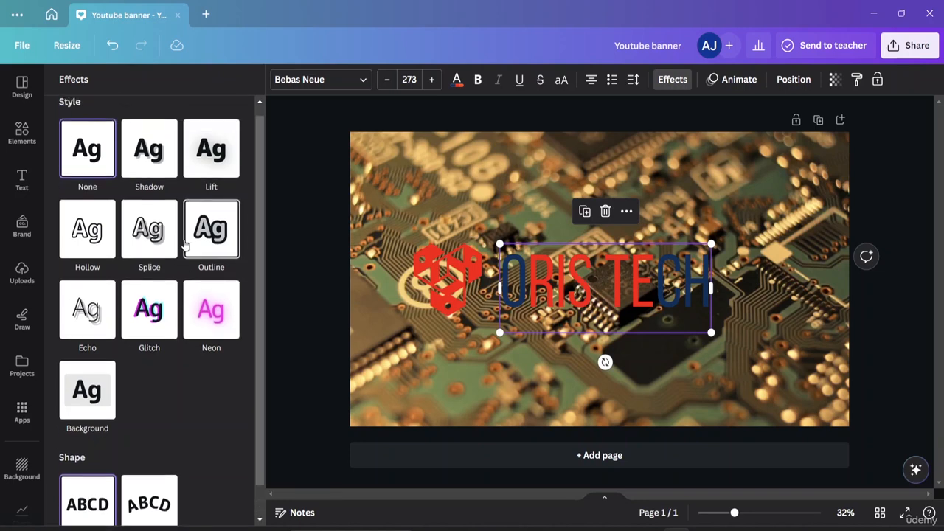
click(85, 401)
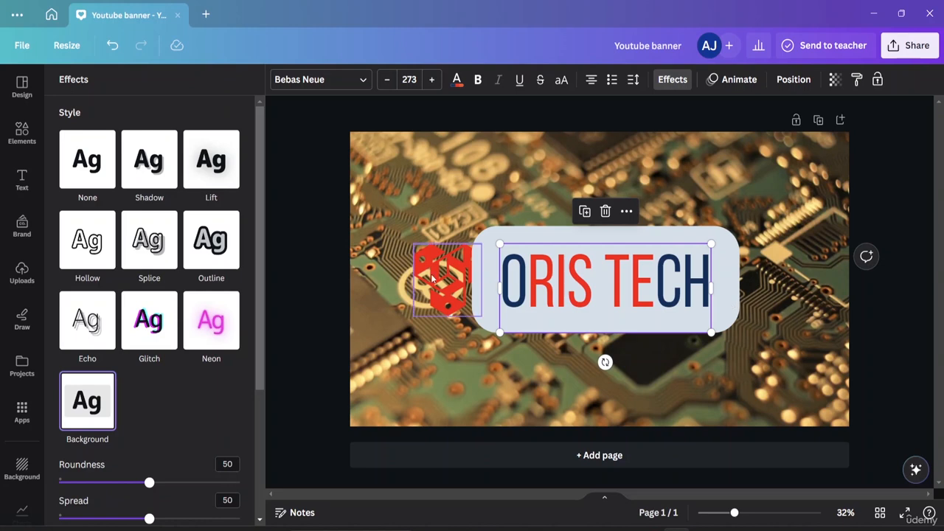
- Move the logo left, clear of the title's background box, and shift the title slightly left beside it
drag(430, 277, 421, 275)
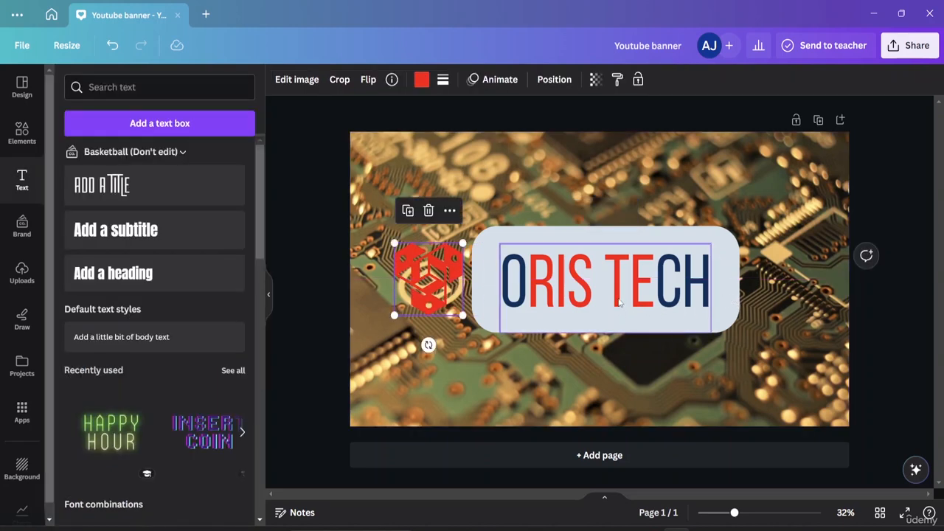
drag(597, 266, 609, 292)
click(780, 287)
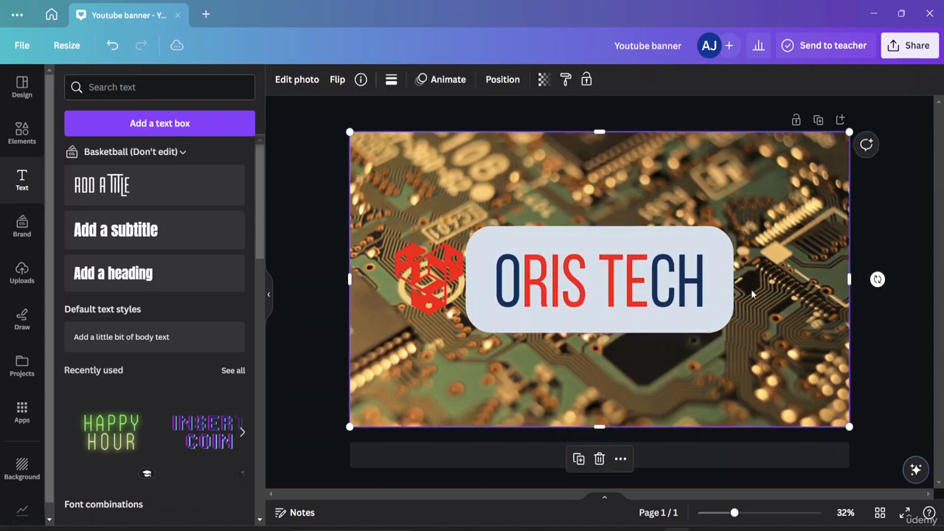
- Set the title's Background effect to the black brand colour with a transparency of 70
click(480, 249)
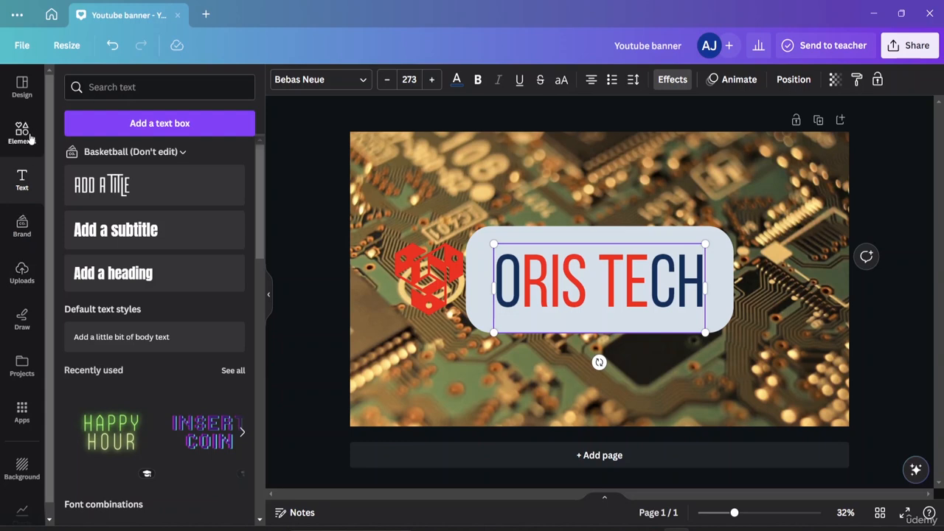
click(30, 189)
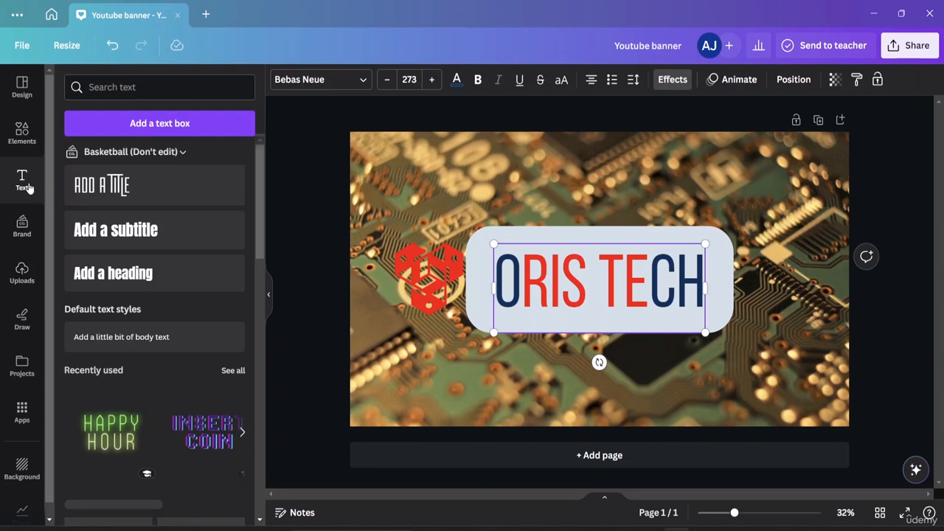
click(672, 79)
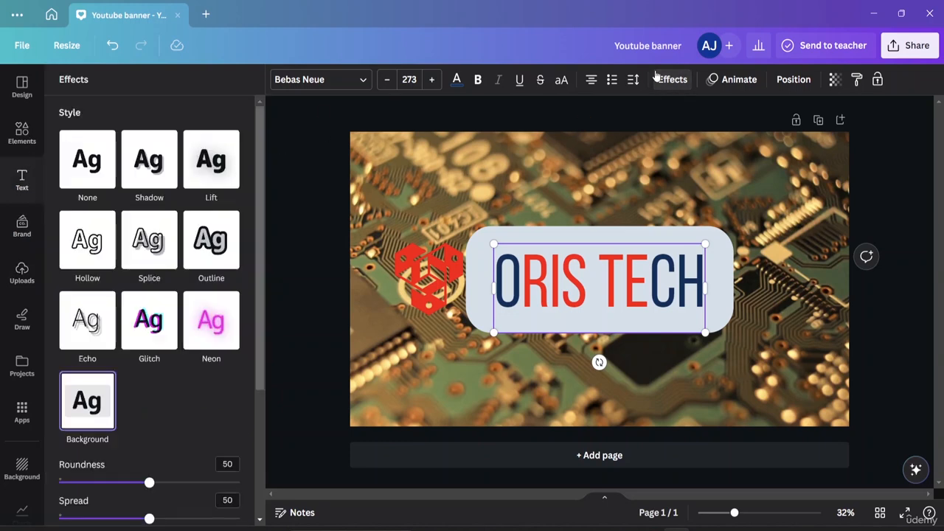
scroll(173, 346, down, 3)
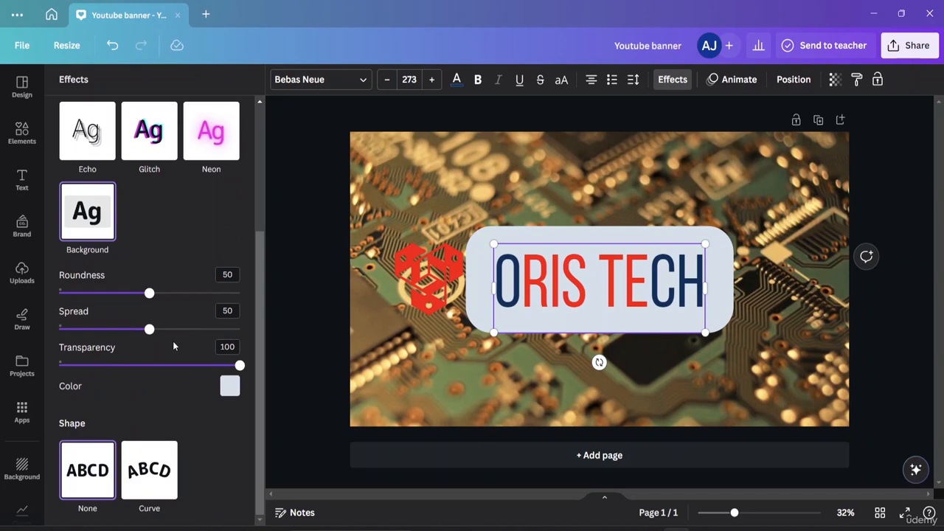
click(230, 387)
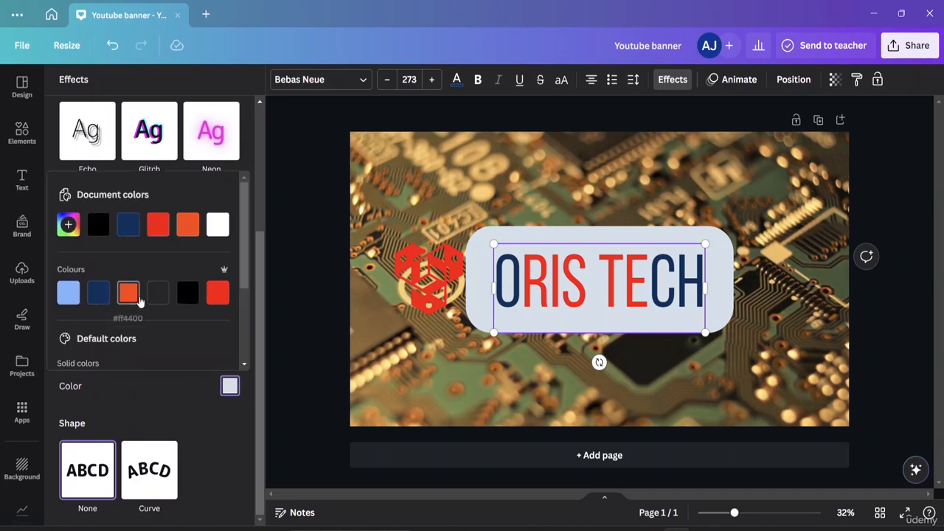
click(189, 301)
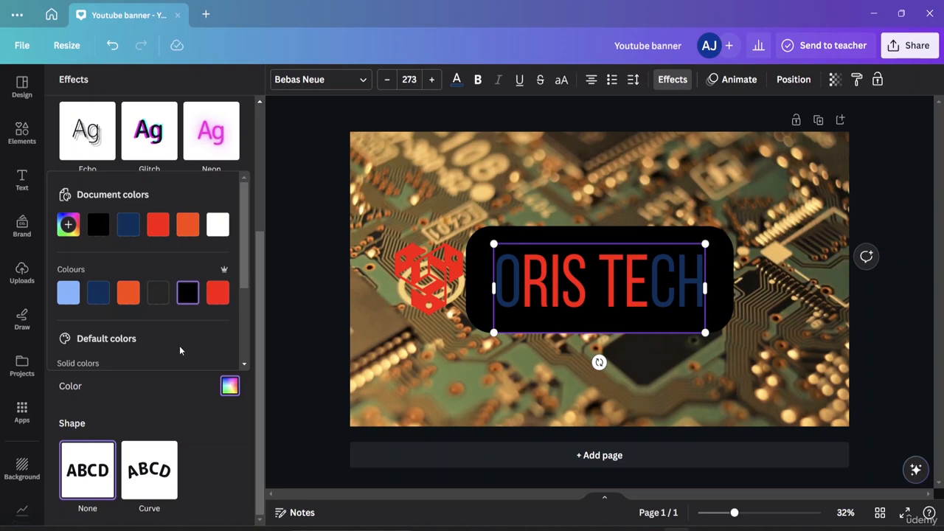
scroll(170, 340, down, 3)
scroll(148, 332, up, 3)
scroll(151, 241, down, 3)
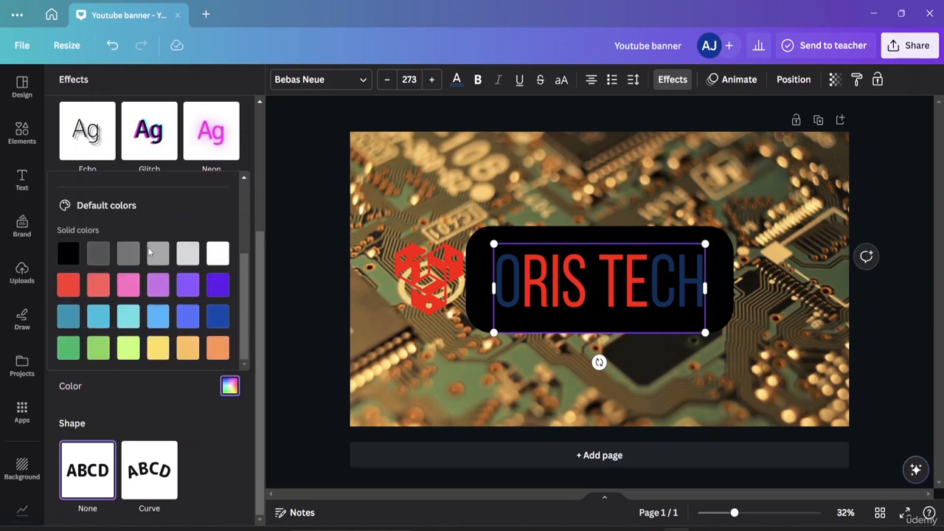
click(254, 180)
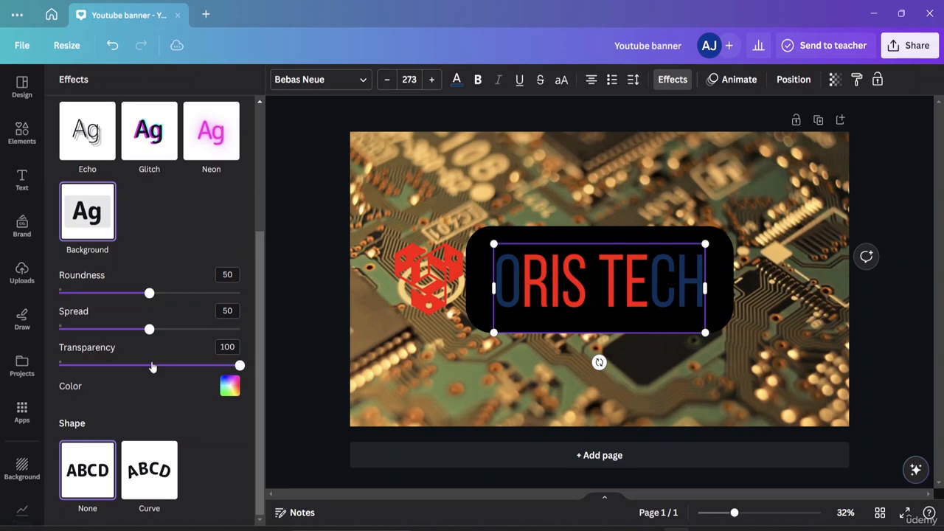
drag(234, 373, 186, 376)
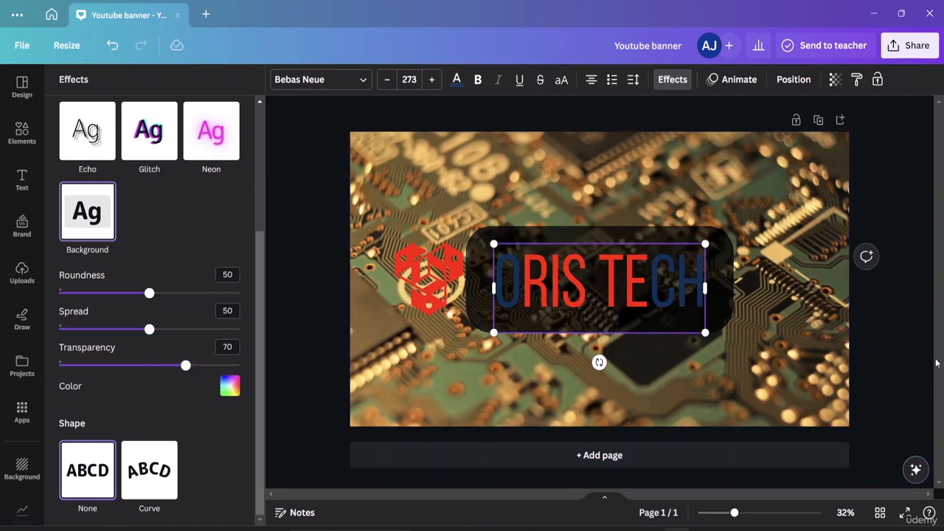
click(903, 172)
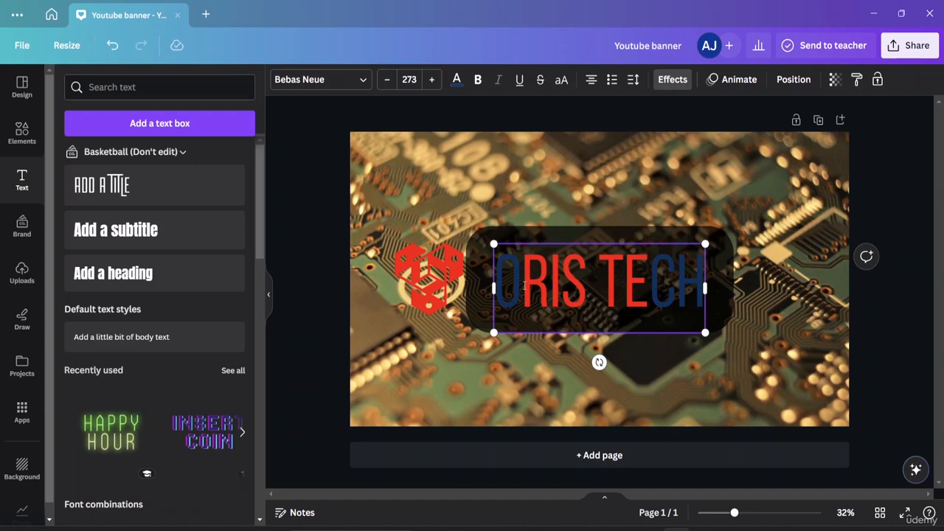
double_click(524, 286)
click(520, 289)
double_click(518, 291)
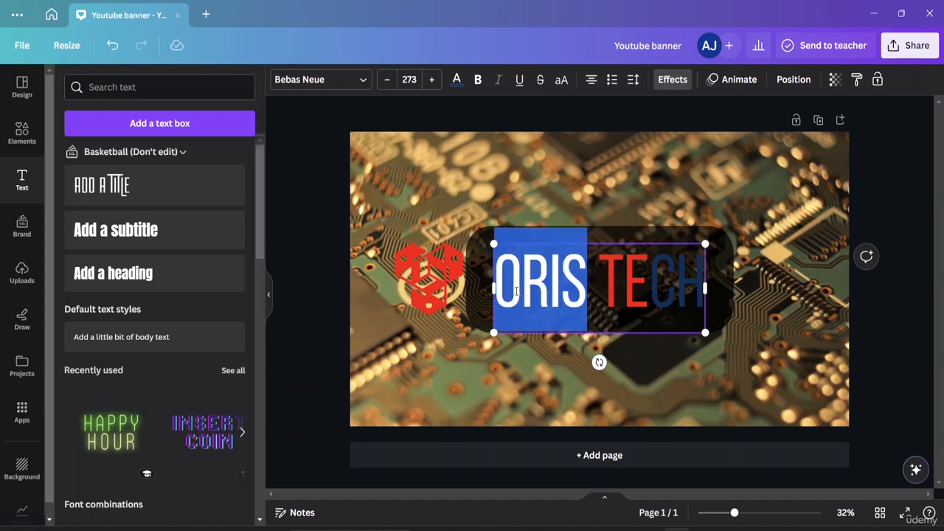
drag(484, 273, 585, 281)
double_click(620, 289)
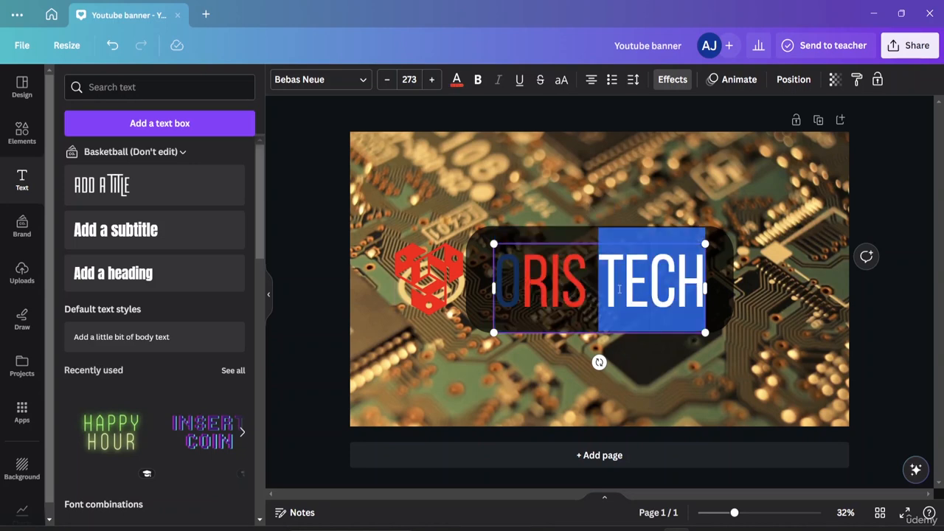
click(920, 253)
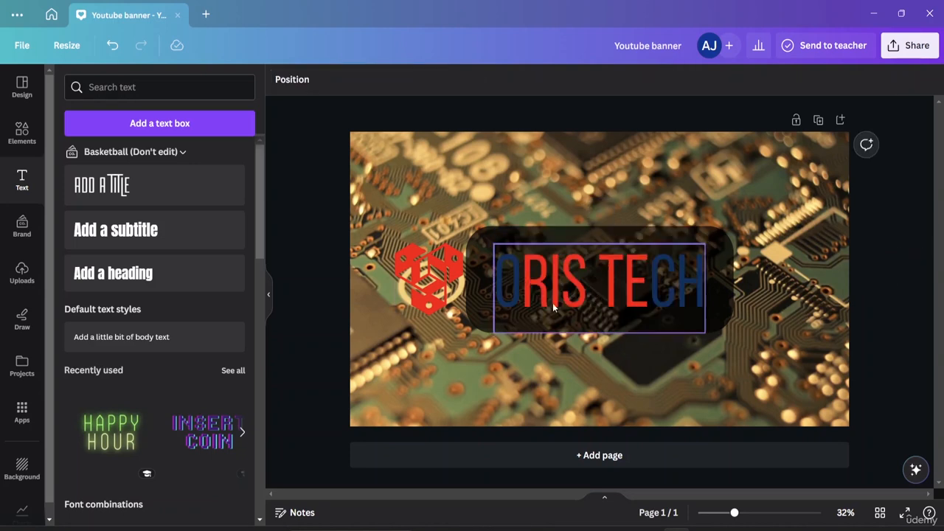
- Set the Background effect of the "ORIS TECH" title to a roundness of 57 and a spread of 100
click(520, 235)
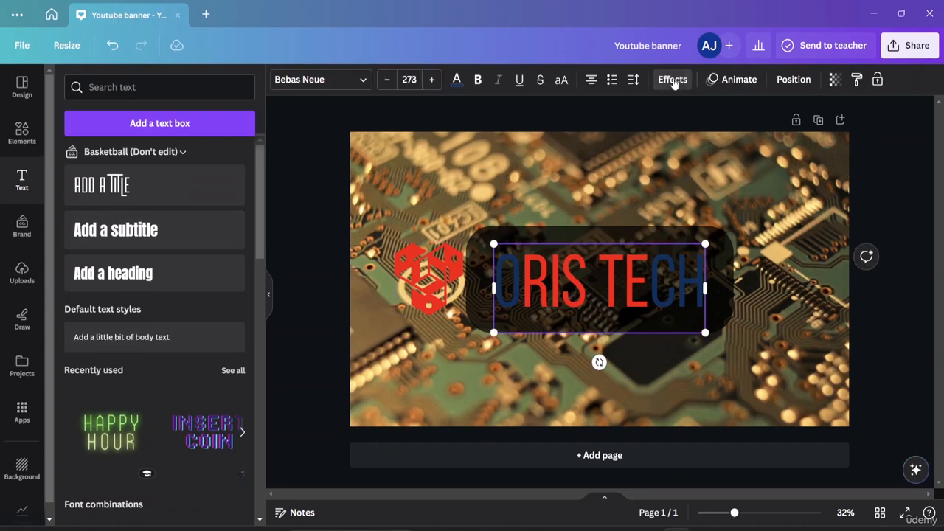
click(673, 79)
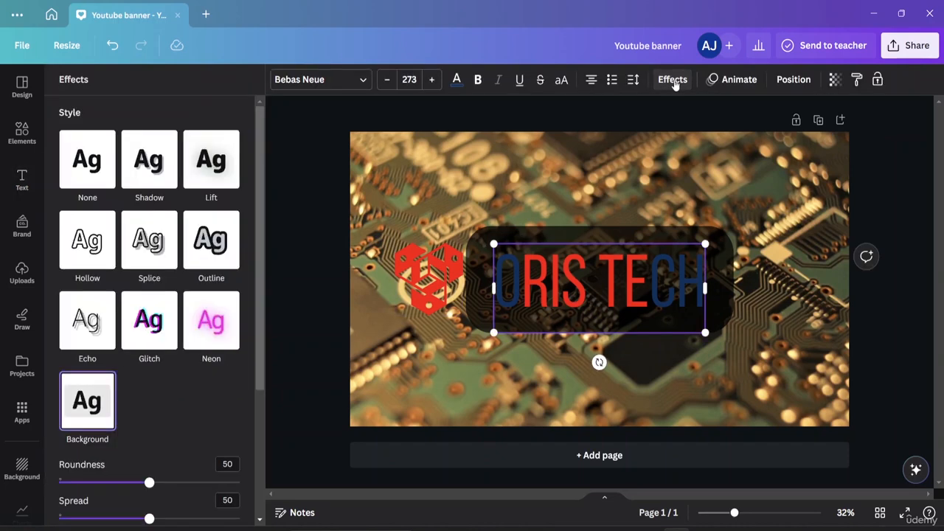
scroll(154, 428, down, 3)
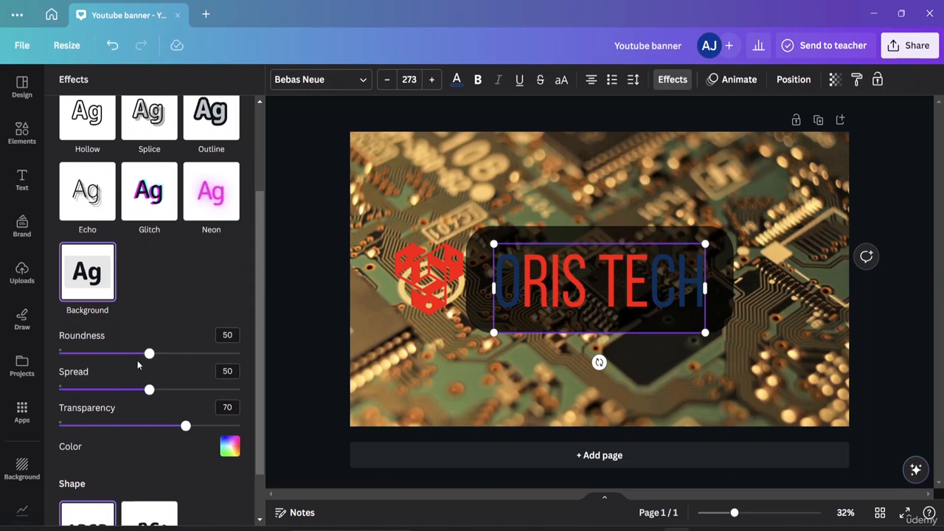
mouse_move(148, 355)
mouse_down()
mouse_move(211, 354)
mouse_move(148, 347)
mouse_move(162, 353)
mouse_up()
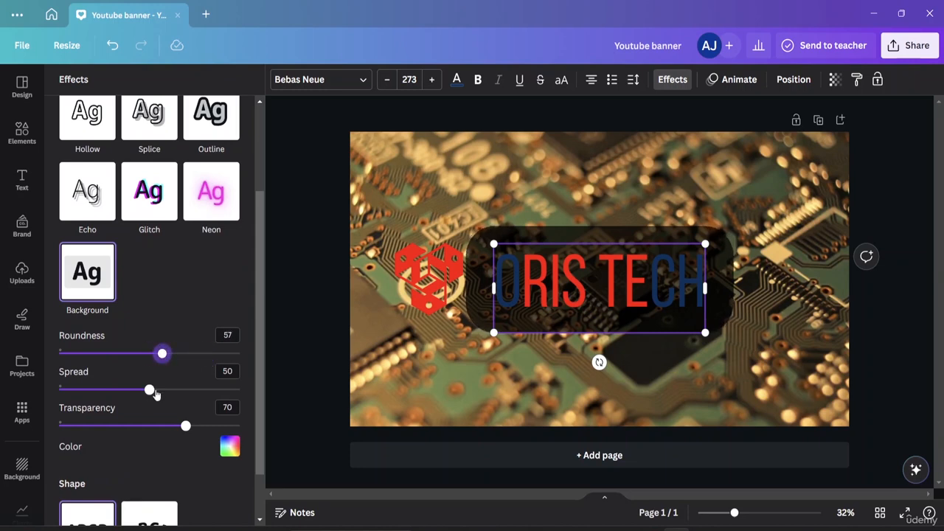
drag(155, 395, 266, 403)
key(Escape)
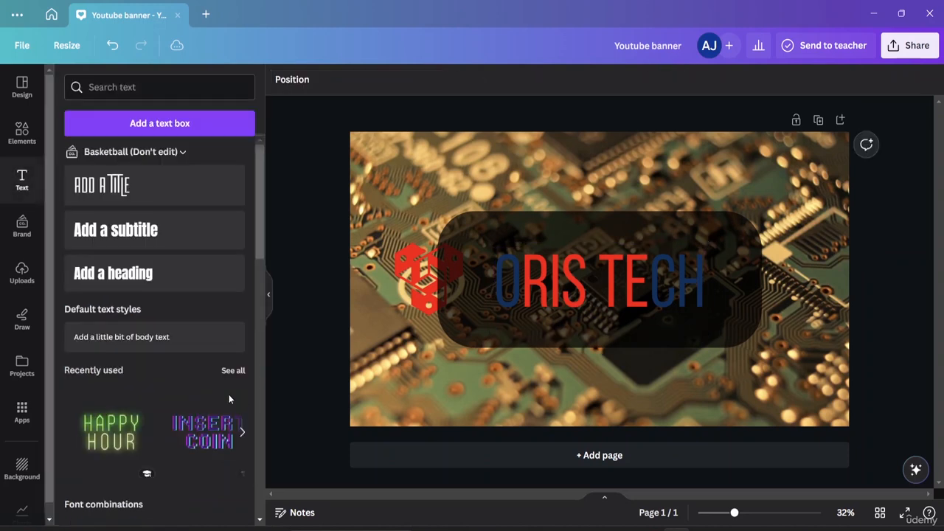
- Set the title's Background effect to roundness 63, spread 27 and transparency 40
click(642, 304)
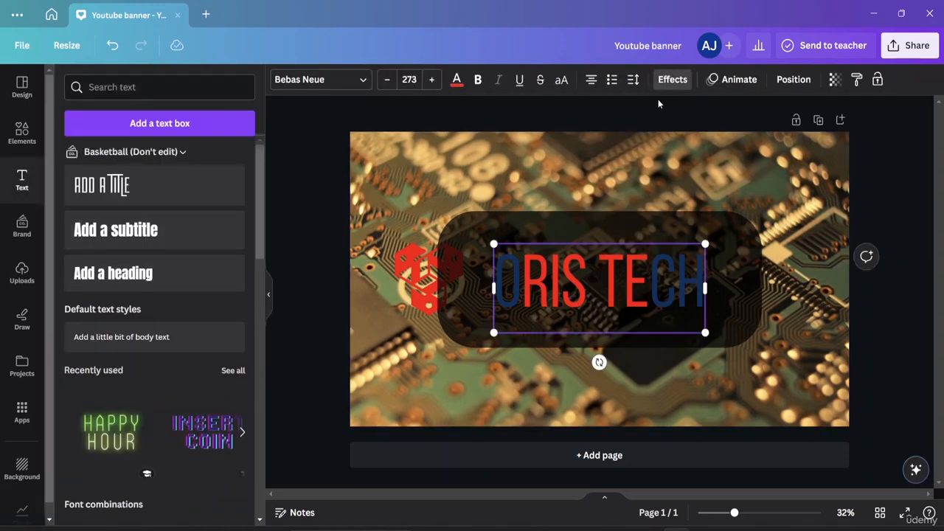
click(674, 82)
click(675, 83)
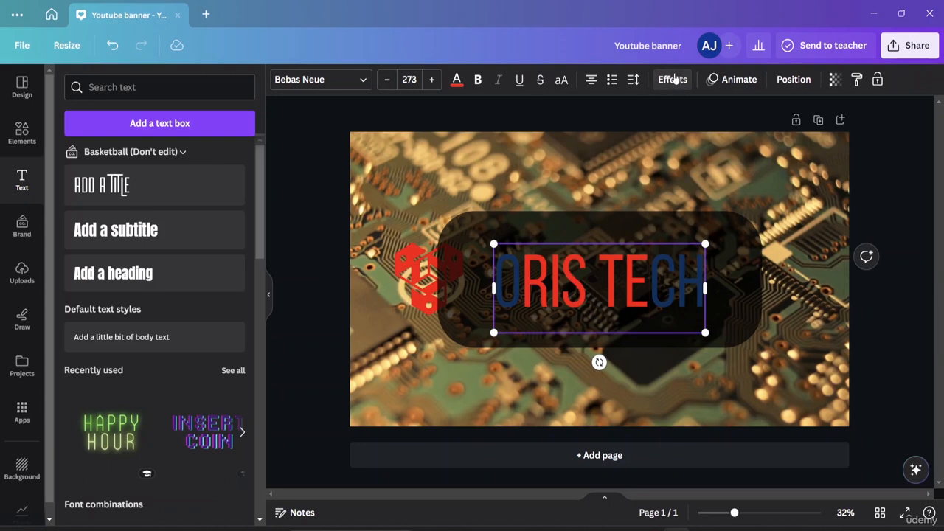
click(673, 80)
scroll(135, 326, down, 3)
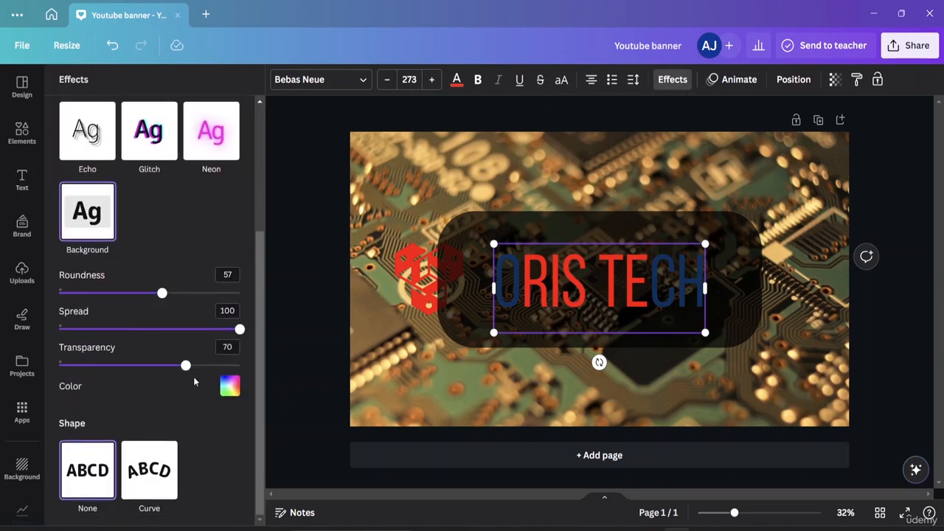
mouse_move(162, 293)
mouse_down()
mouse_move(222, 293)
mouse_move(173, 294)
mouse_up()
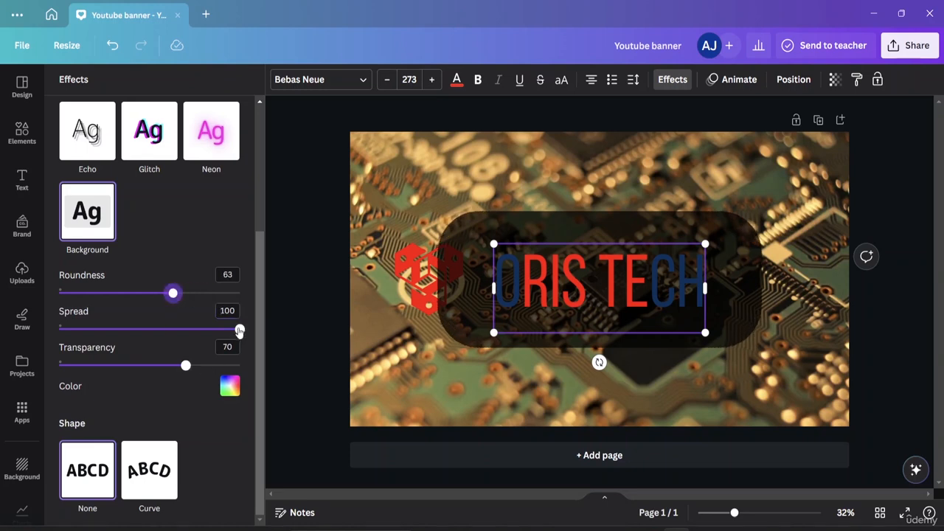
drag(240, 329, 108, 330)
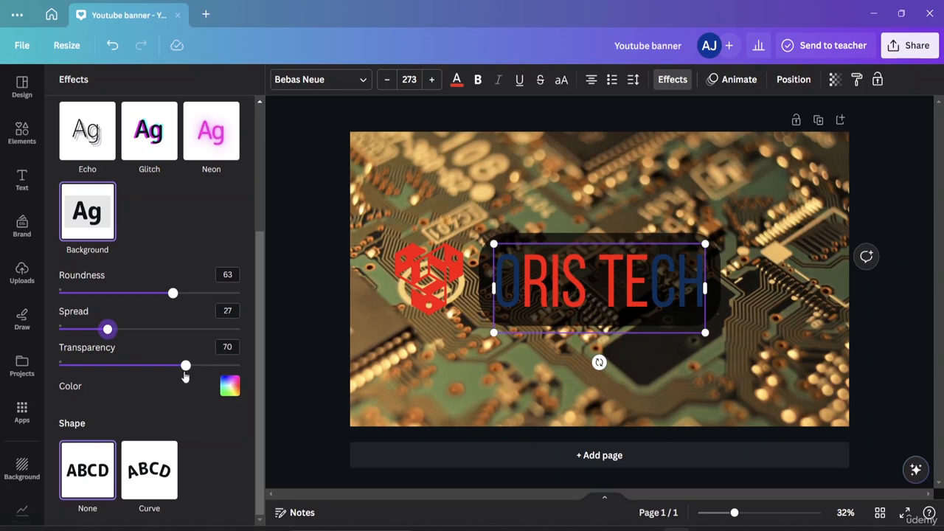
drag(187, 366, 131, 365)
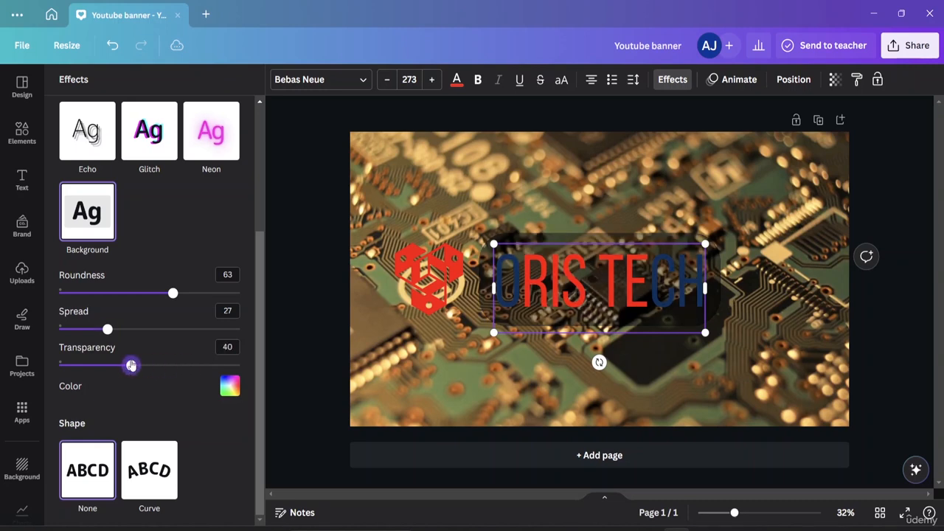
click(922, 336)
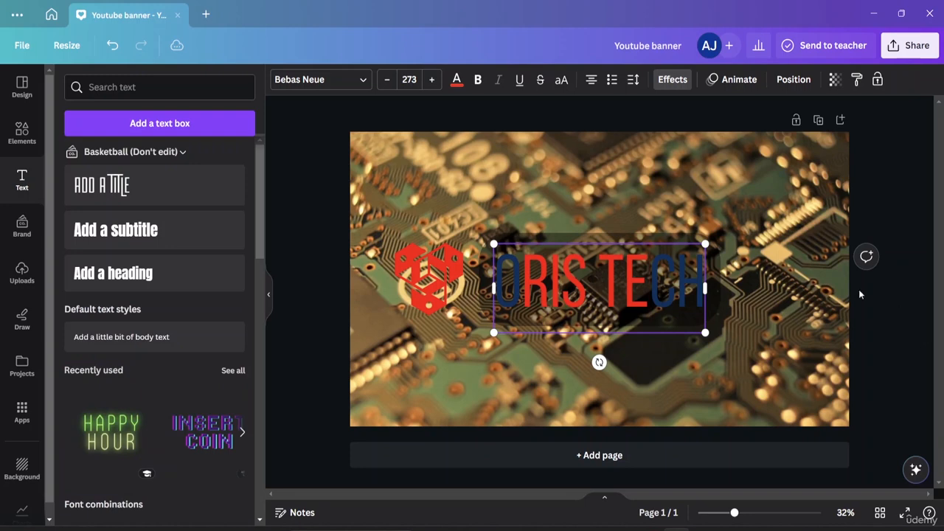
click(436, 282)
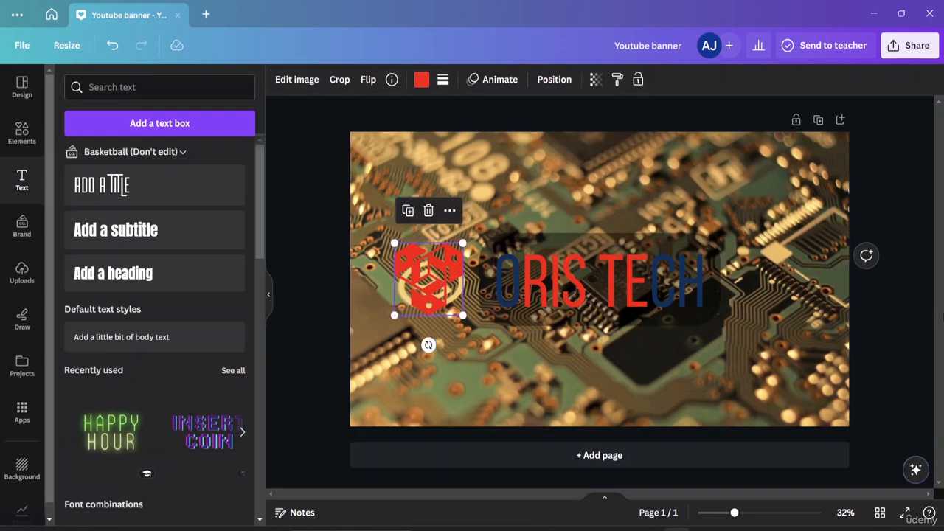
click(911, 304)
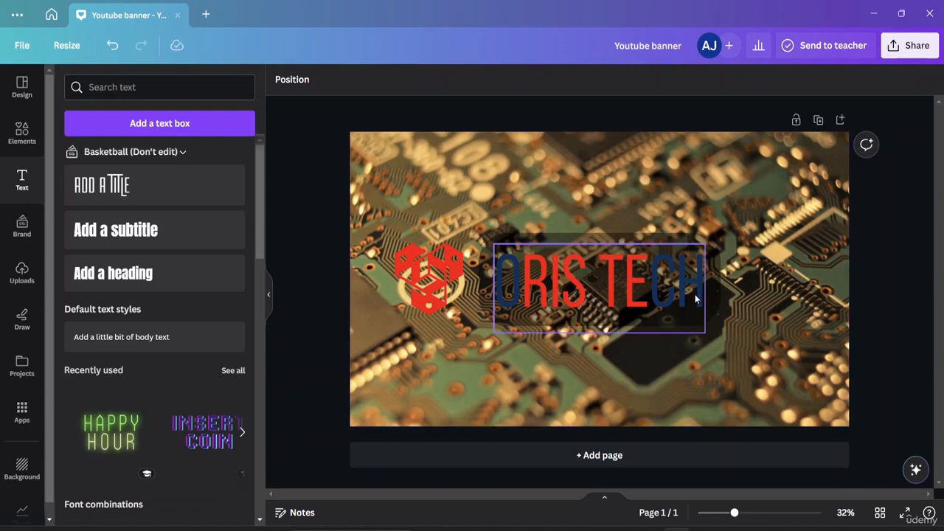
- Recolour the whole "ORIS TECH" title white using the document colours
click(517, 282)
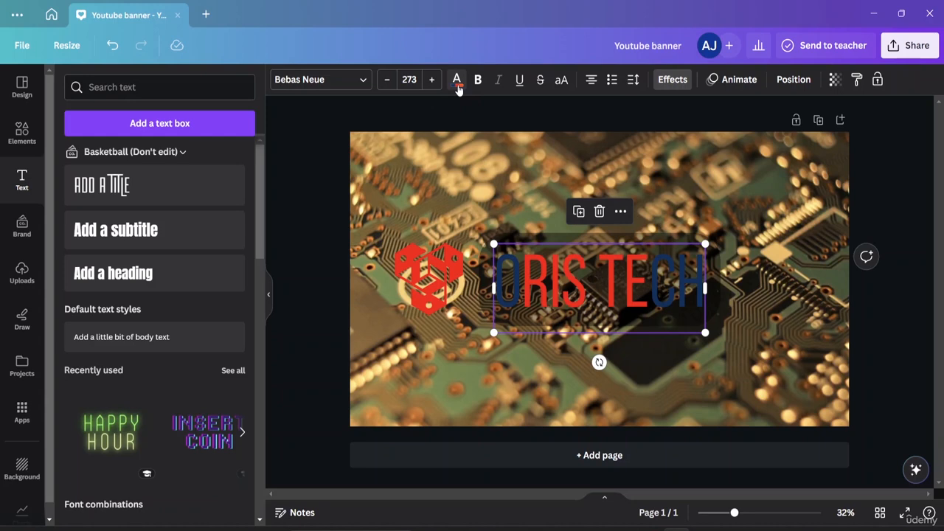
click(456, 81)
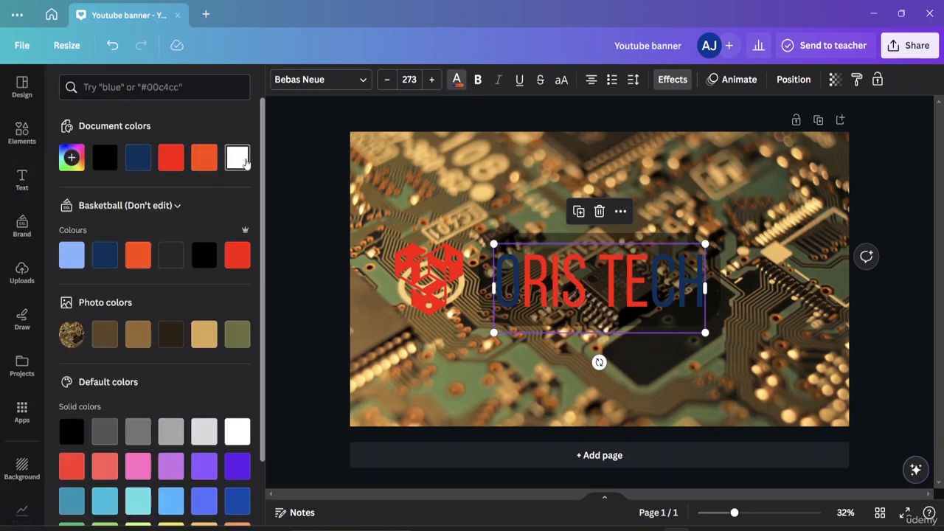
click(237, 157)
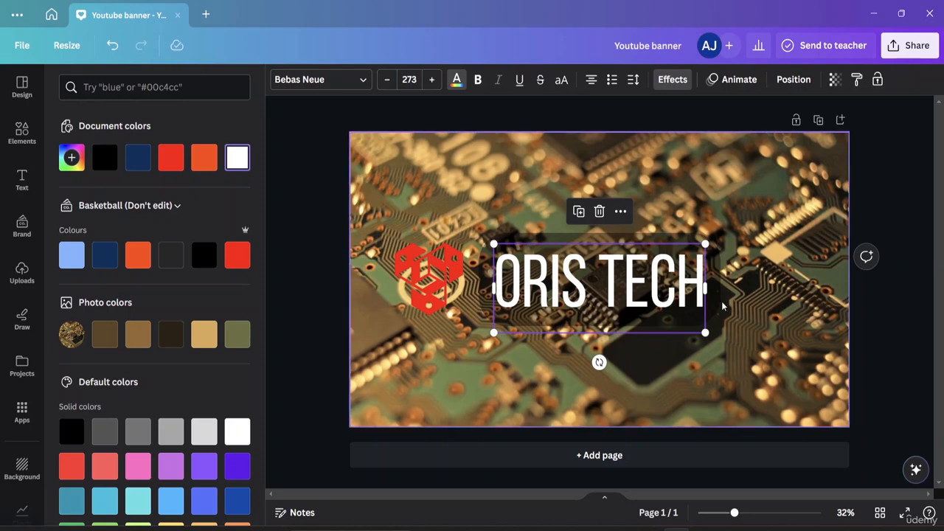
click(898, 173)
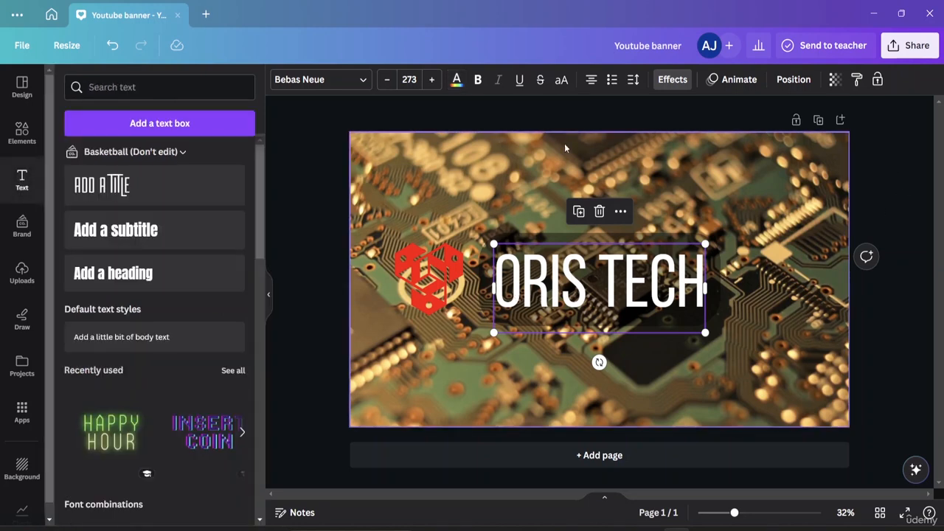
- Recolour the cube logo beside the title black using the document colours
click(440, 294)
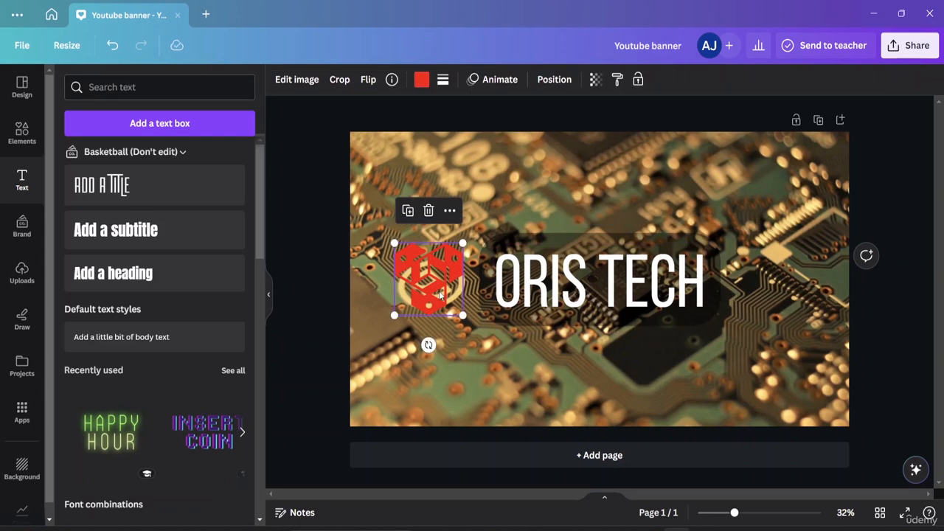
click(421, 79)
click(105, 157)
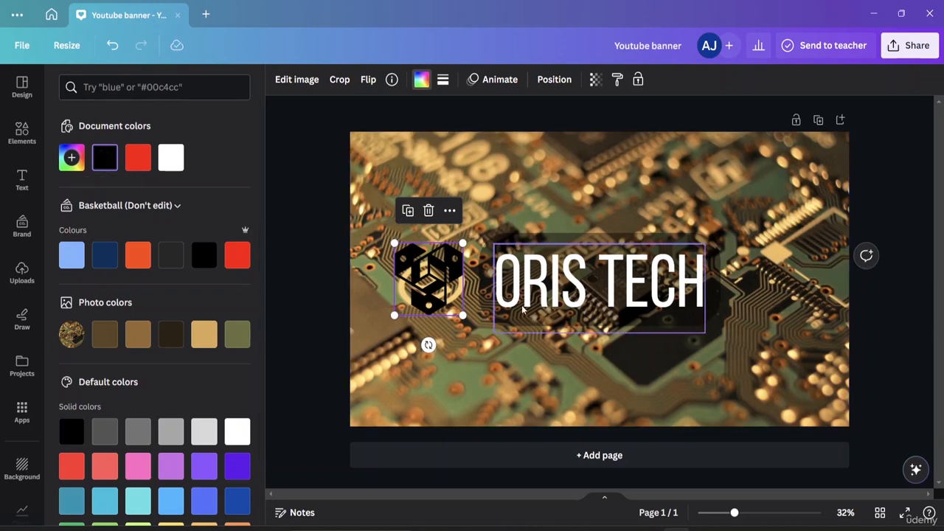
click(871, 178)
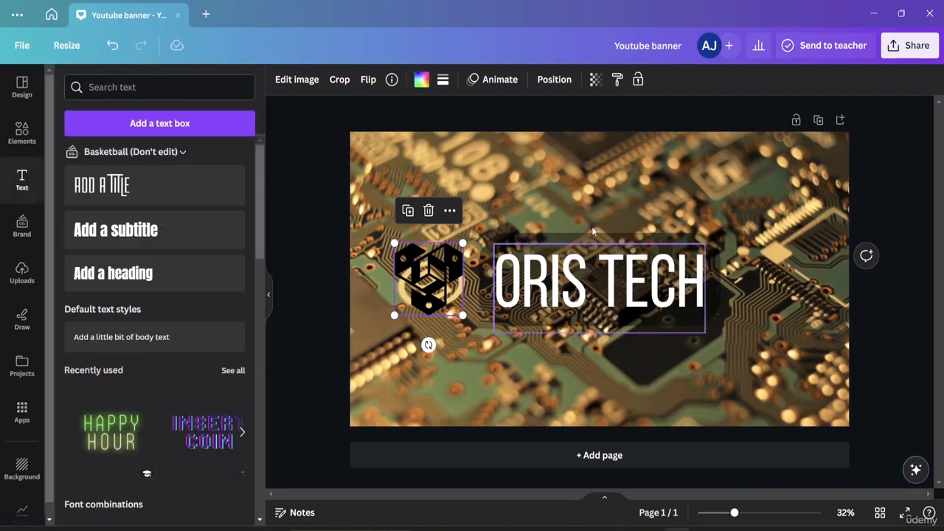
- Search the photo library for "facebook logo" and for "facebook" and look through the pictures
click(28, 132)
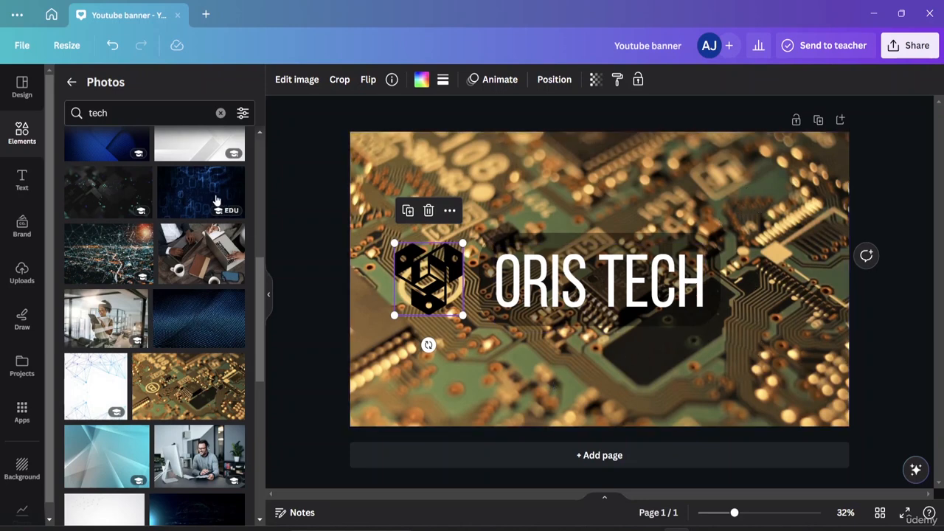
click(220, 113)
text(FACE)
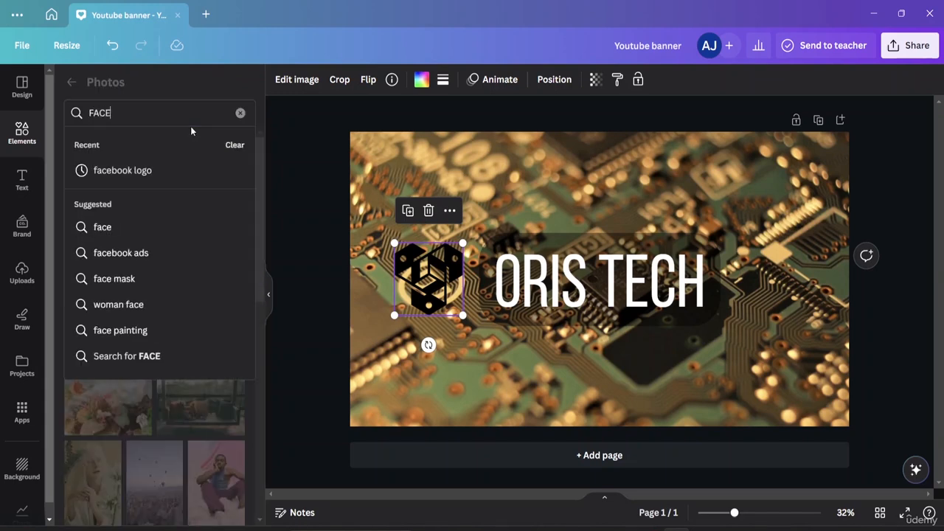
click(138, 165)
scroll(140, 140, down, 5)
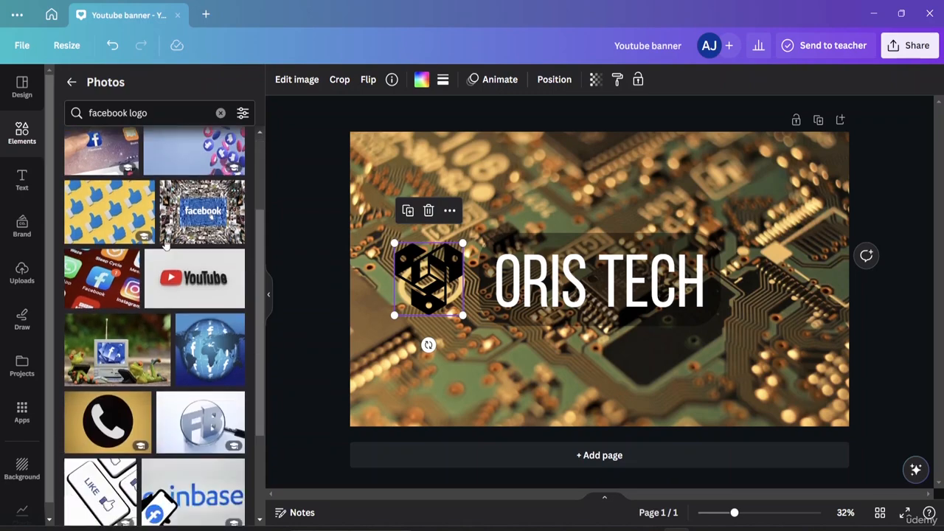
double_click(155, 109)
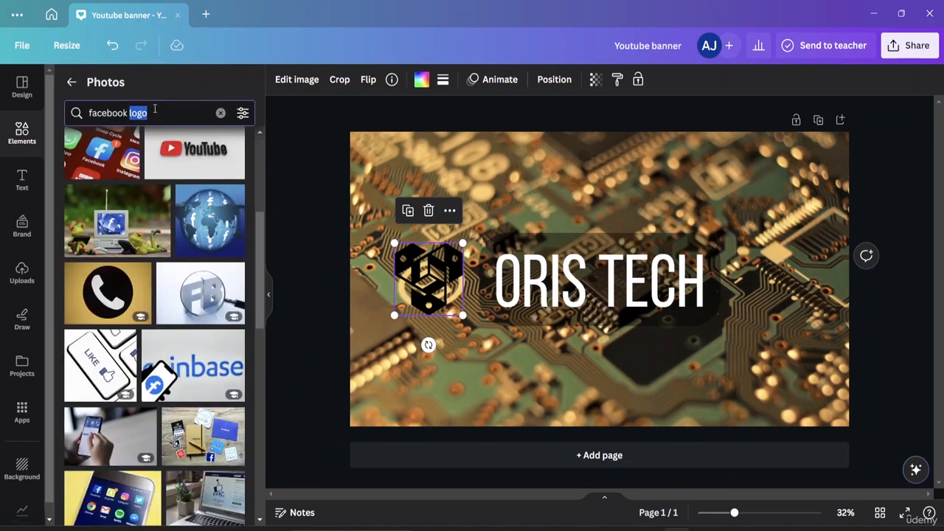
key(BackSpace)
key(Return)
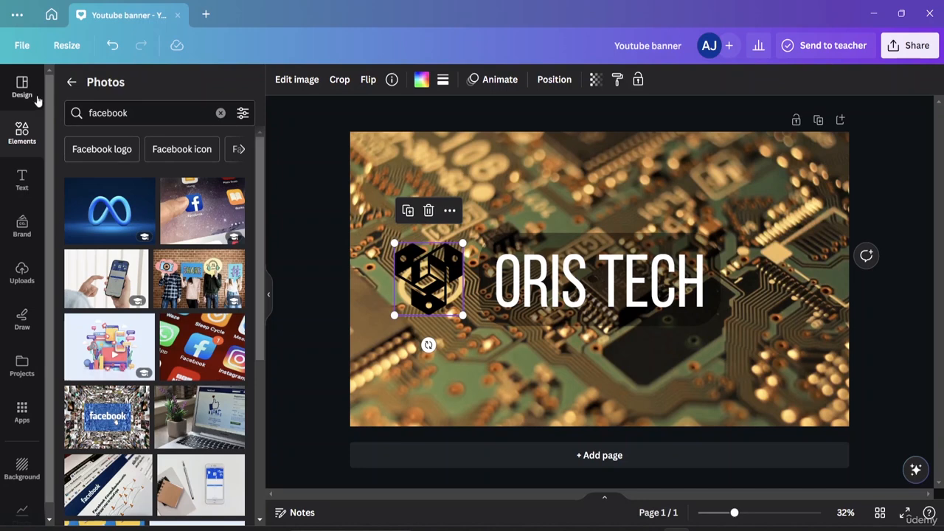
- Search the graphics library for "FACEBOOK" and add the round dark blue Facebook icon to the banner
click(71, 81)
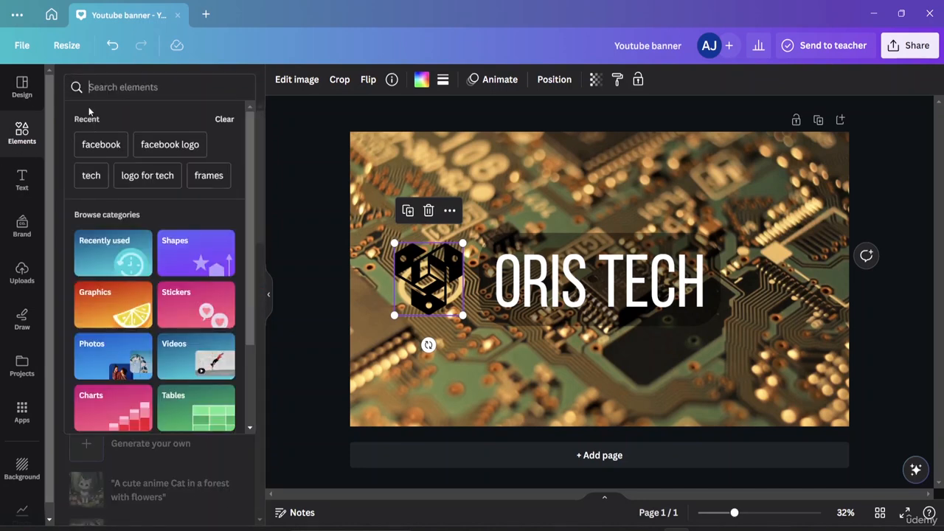
click(114, 307)
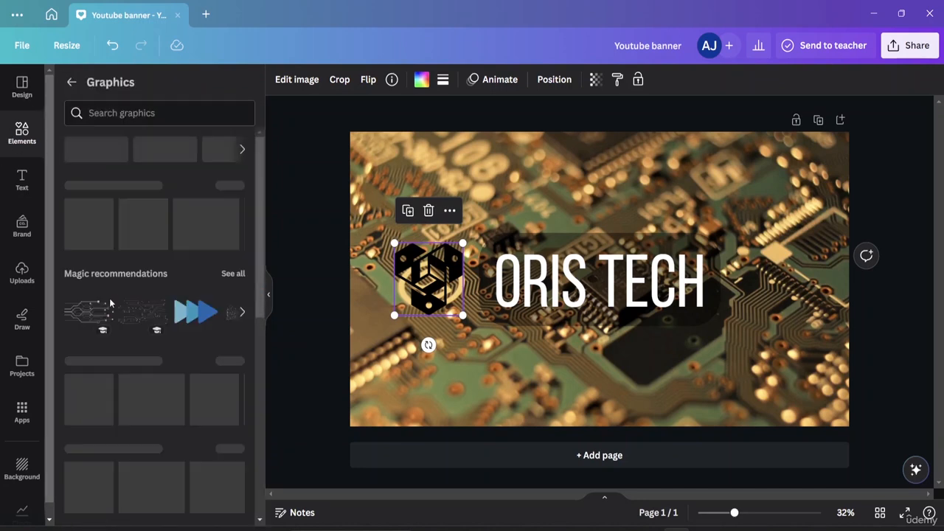
click(117, 113)
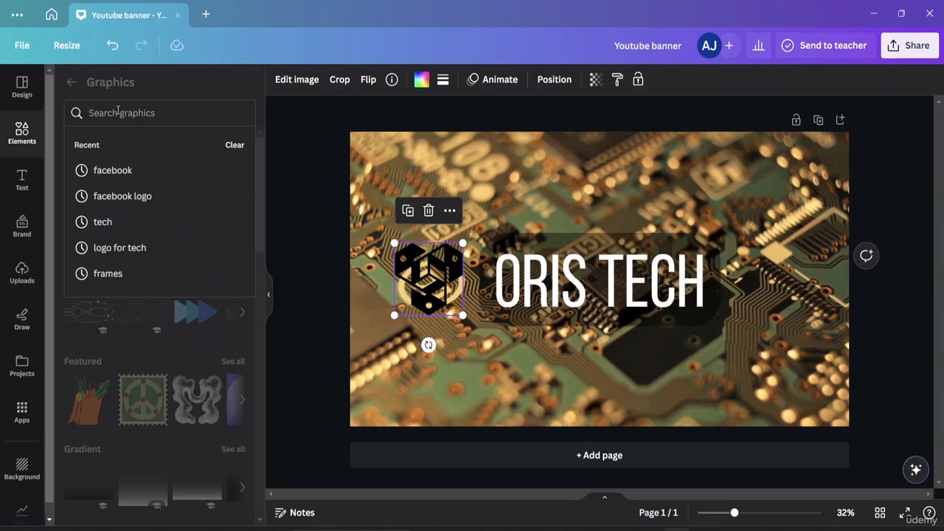
text(FACEBO)
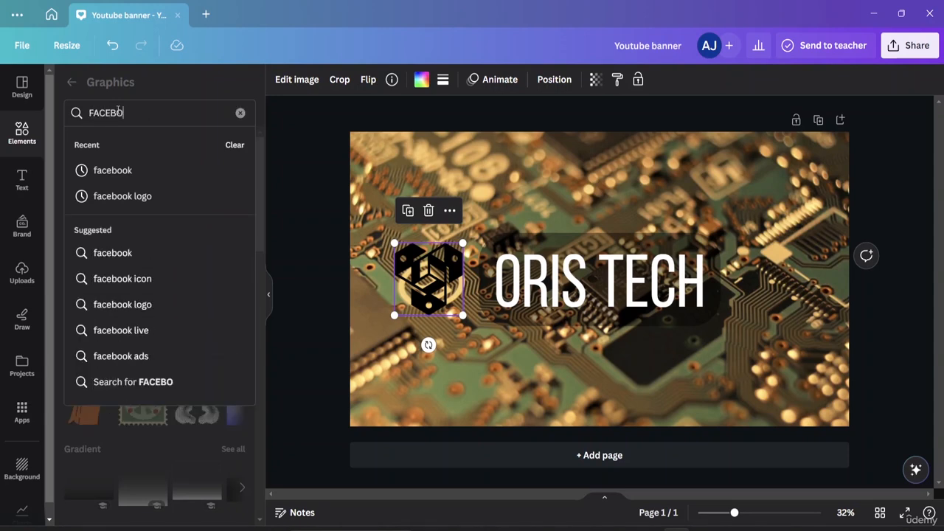
text(OK)
key(Return)
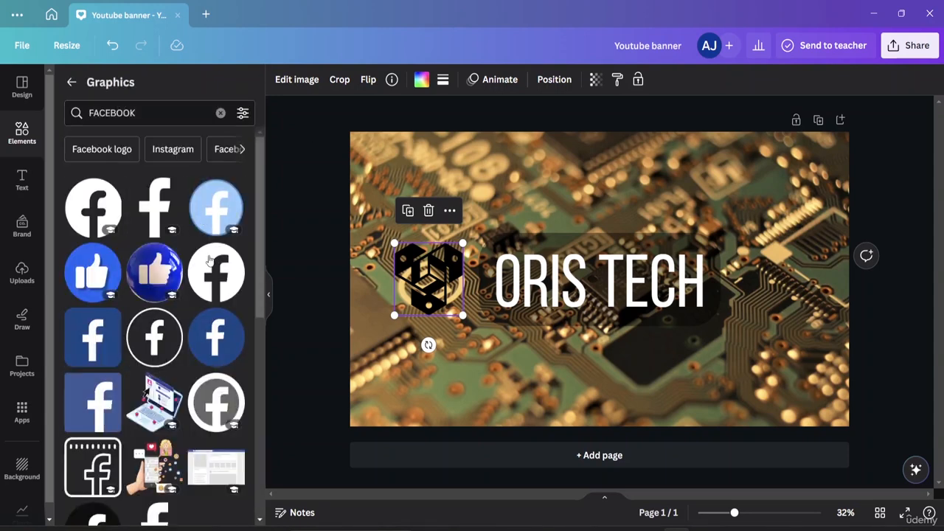
click(212, 349)
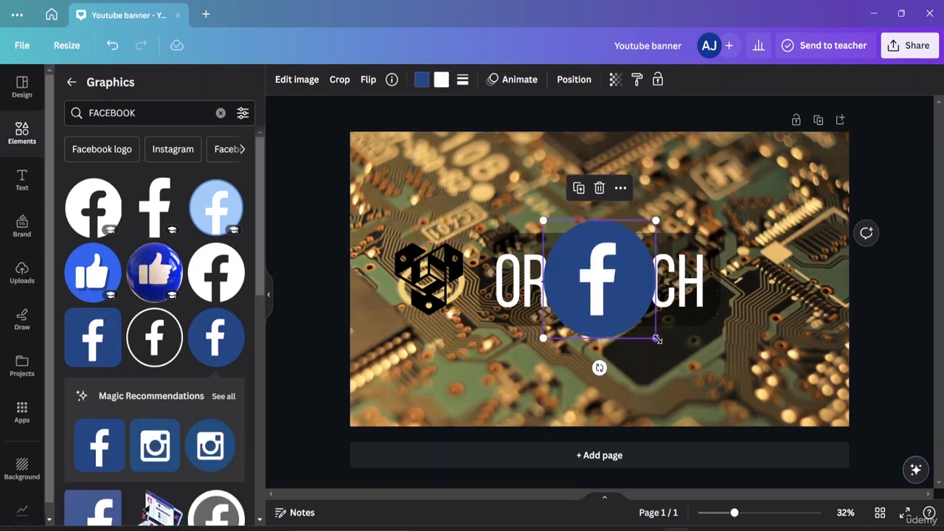
- Shrink the round Facebook icon to a small badge beside the upper right end of the "ORIS TECH" title
drag(656, 338, 743, 240)
click(413, 181)
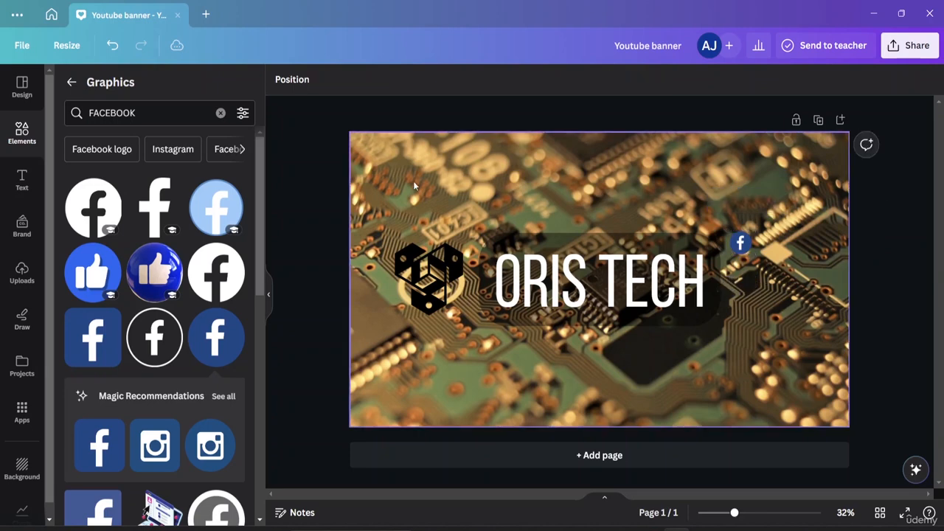
- Search the graphics library for "instagram" and place the gradient Instagram icon, shrunk to badge size, below the Facebook icon
click(221, 114)
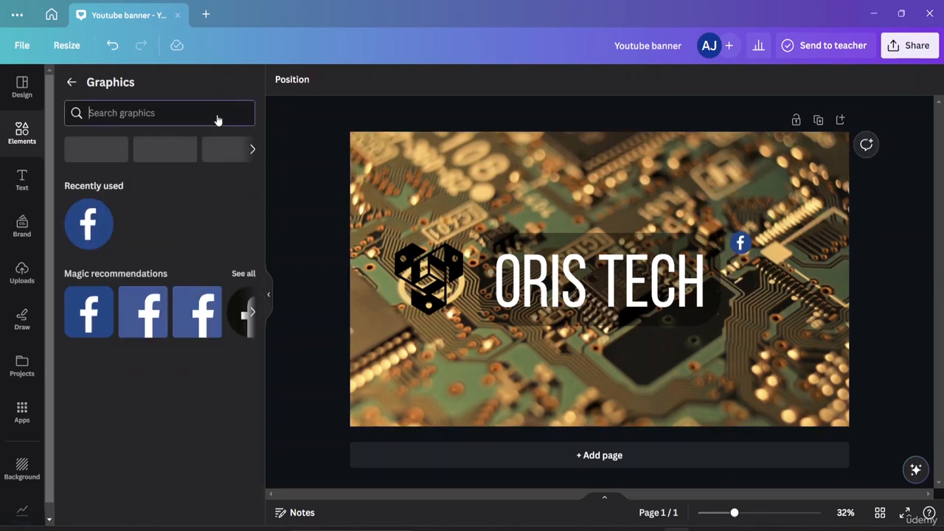
text(instagram)
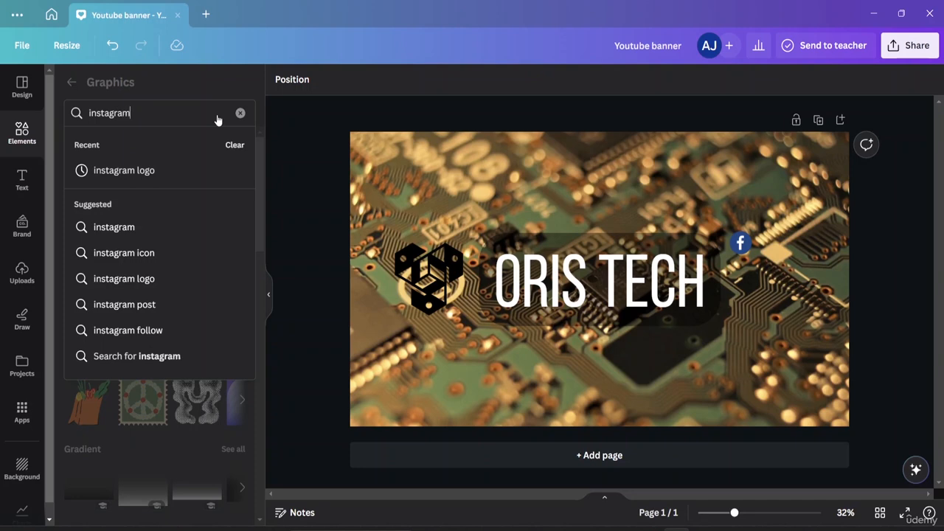
key(Return)
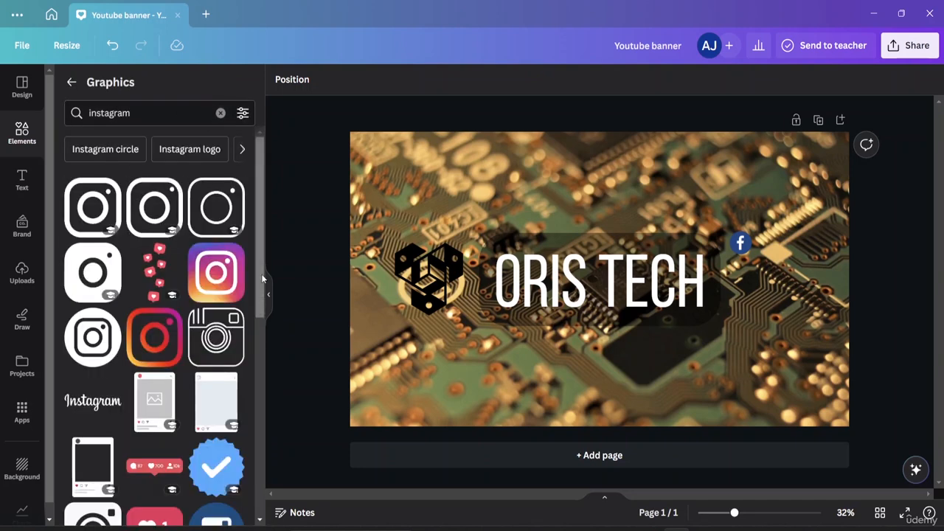
click(222, 291)
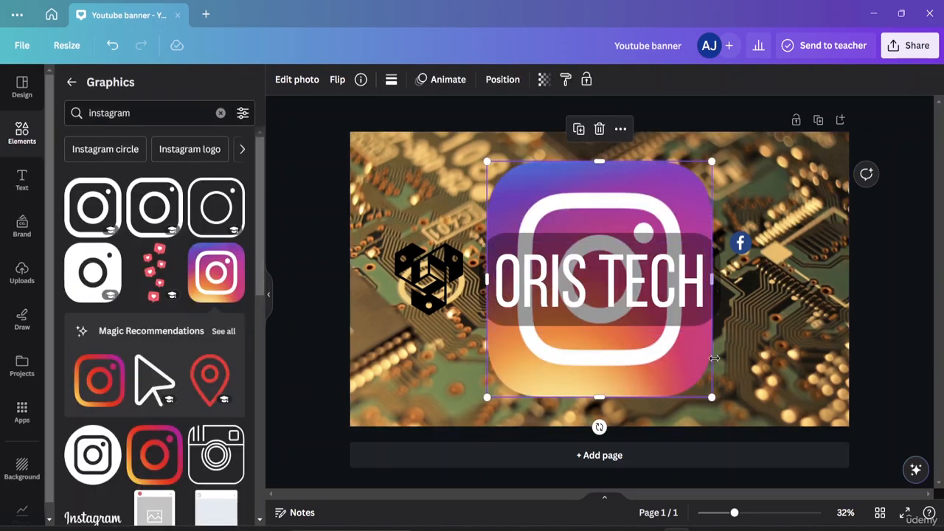
drag(710, 396, 741, 276)
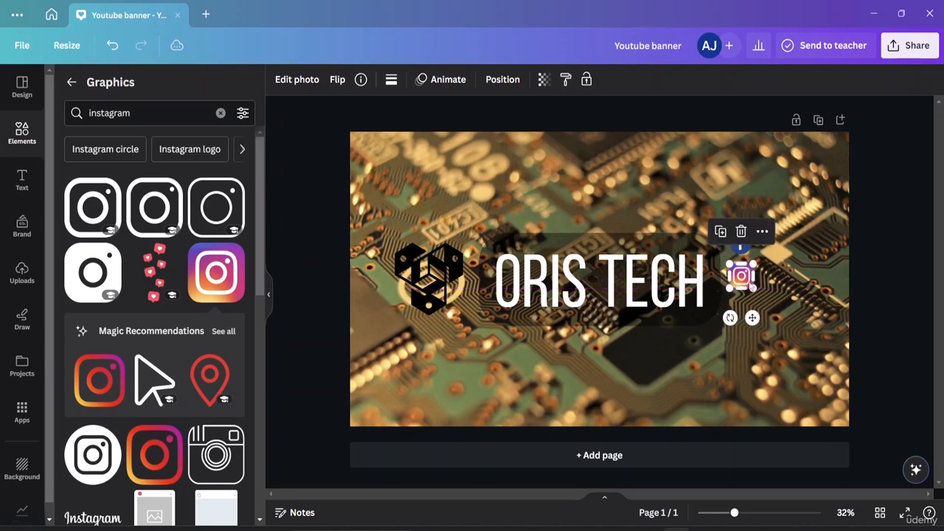
click(889, 258)
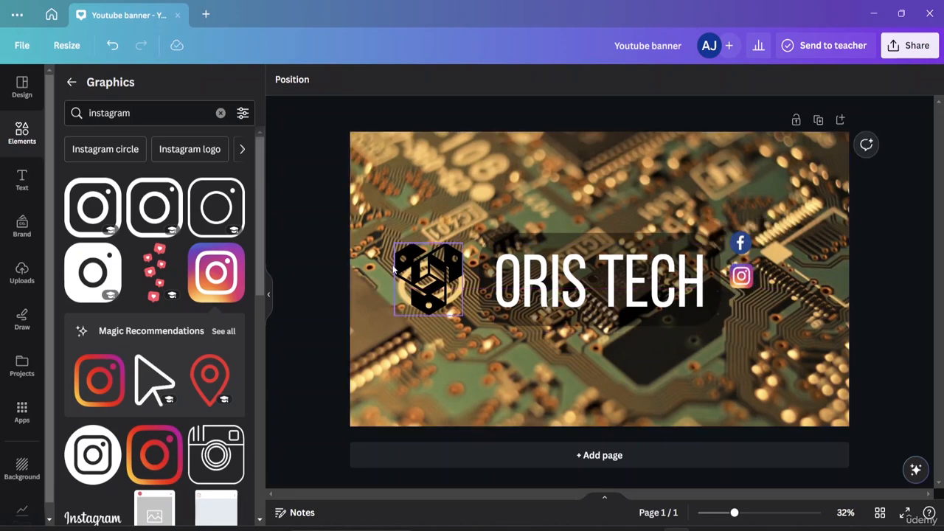
- Search the graphics library for "twitter" and add the round light blue Twitter icon to the banner
click(220, 113)
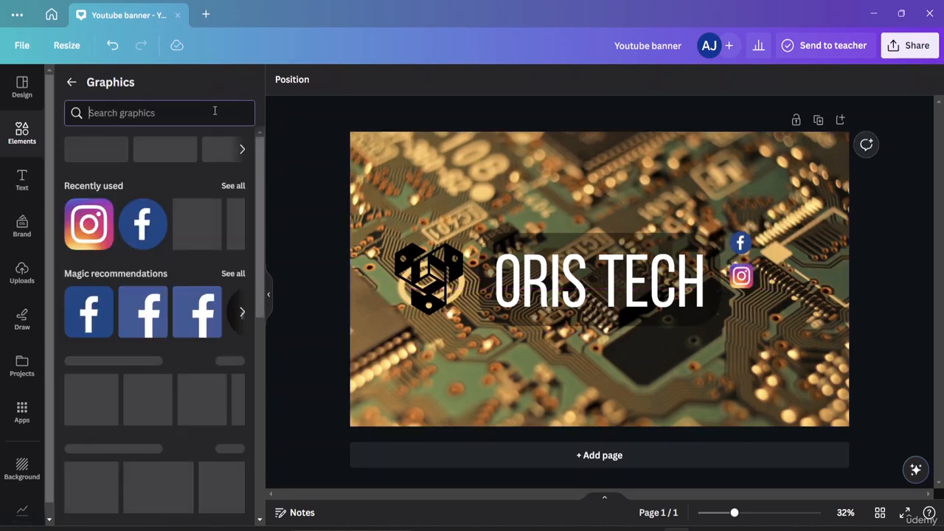
click(214, 111)
text(twi)
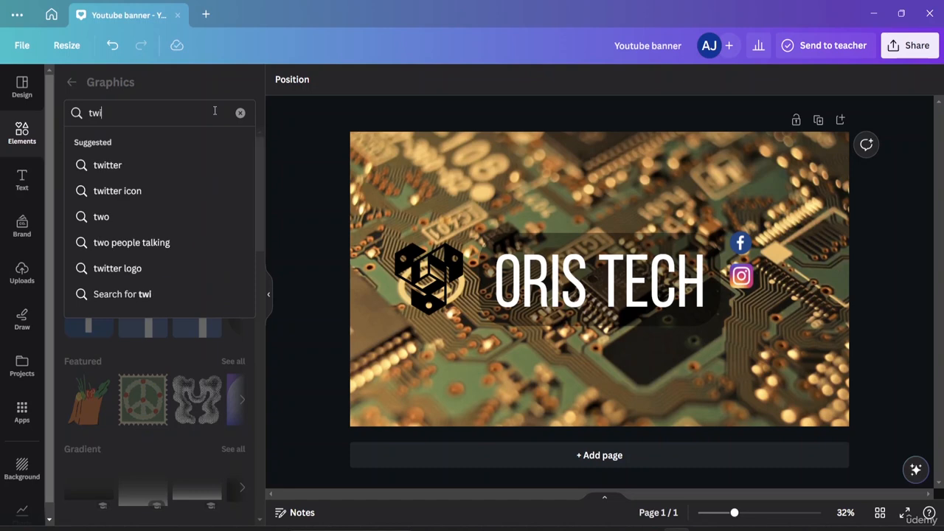
text(tter)
key(Return)
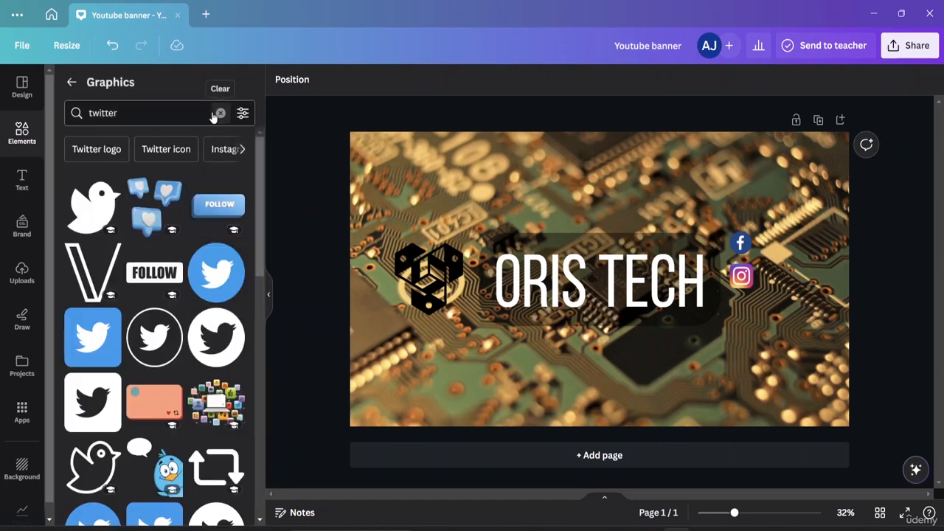
click(214, 292)
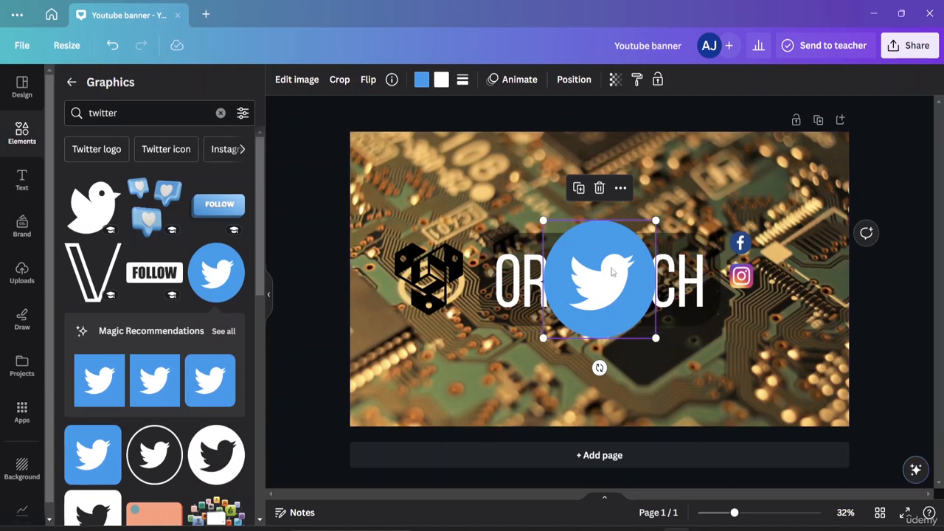
- Shrink the Twitter icon to badge size and place it directly below the Instagram icon
drag(623, 303, 752, 379)
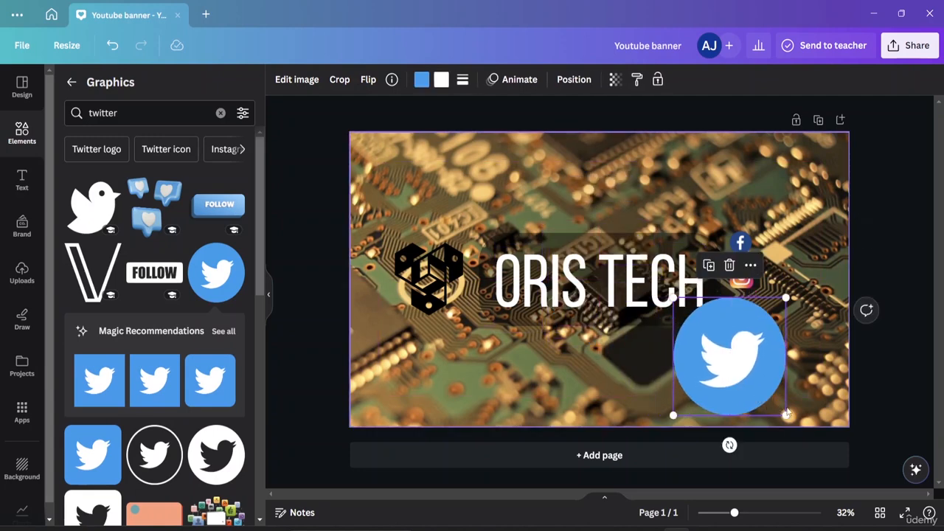
drag(784, 416, 741, 314)
click(582, 388)
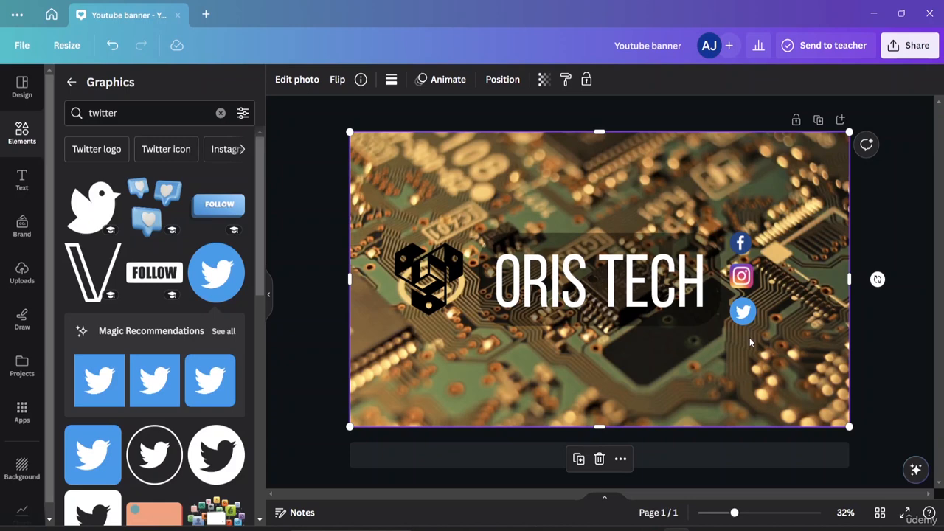
- Search the graphics library for "website", correcting the misspelled search term
click(220, 114)
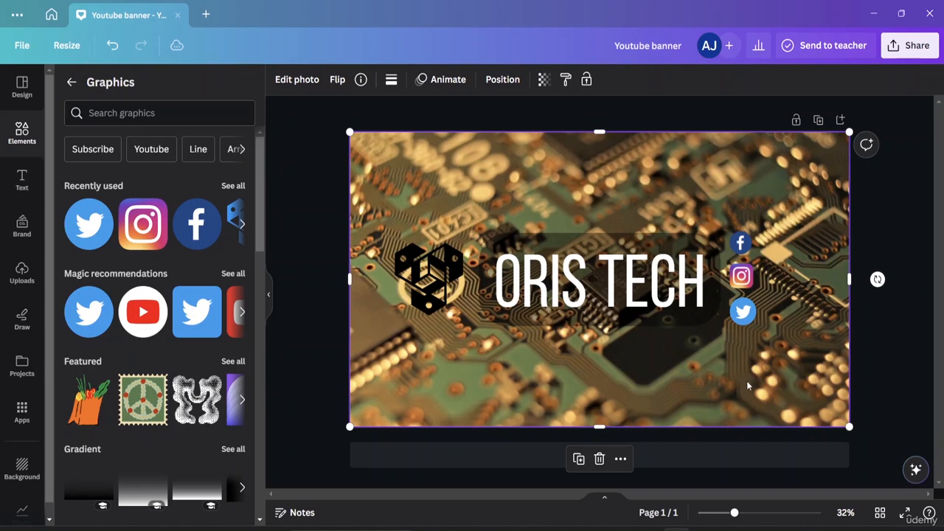
click(116, 115)
text(wwbsit)
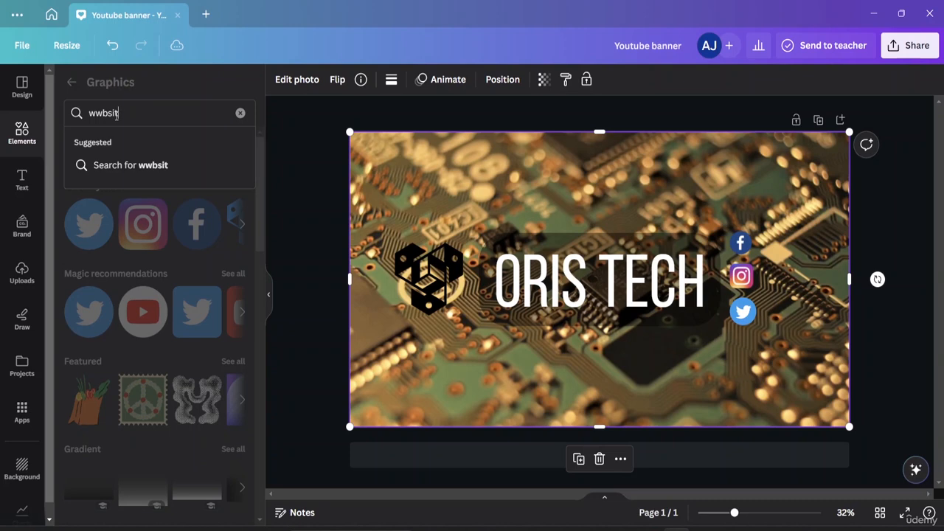
text(e)
key(Return)
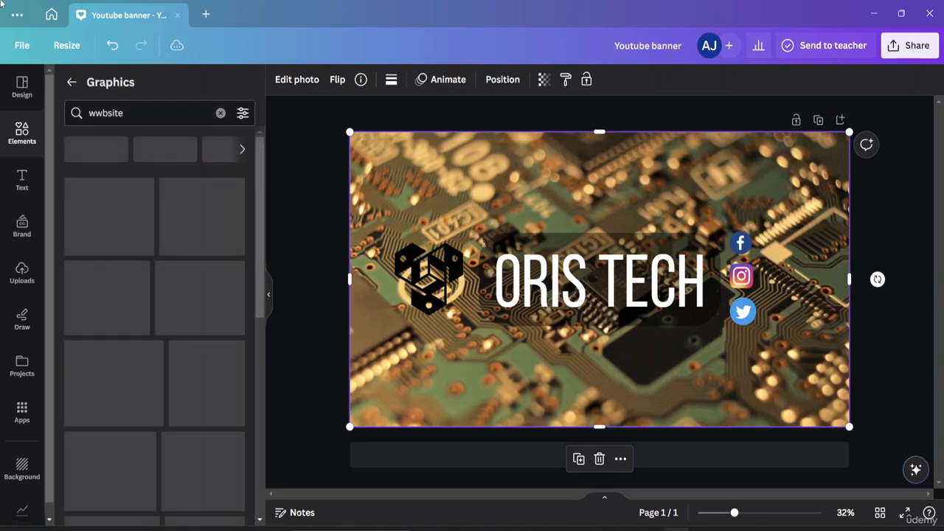
double_click(104, 113)
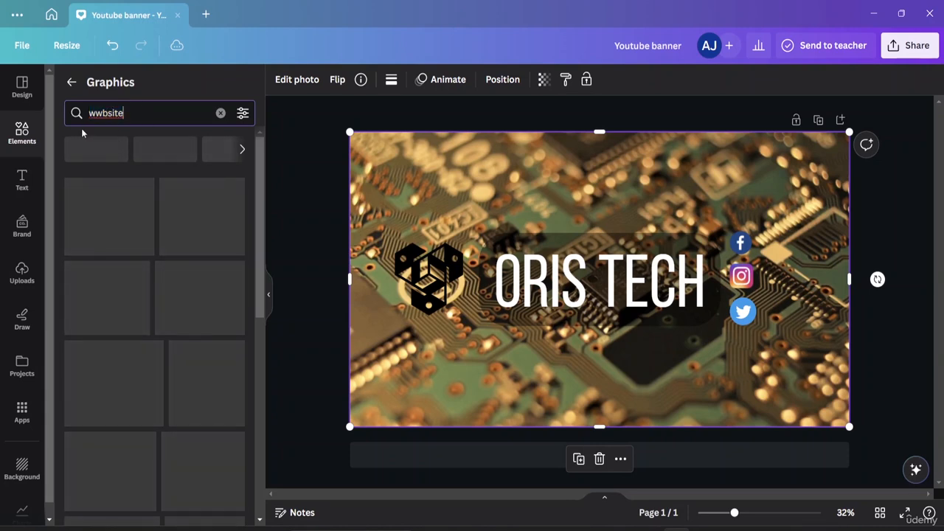
key(BackSpace)
text(e)
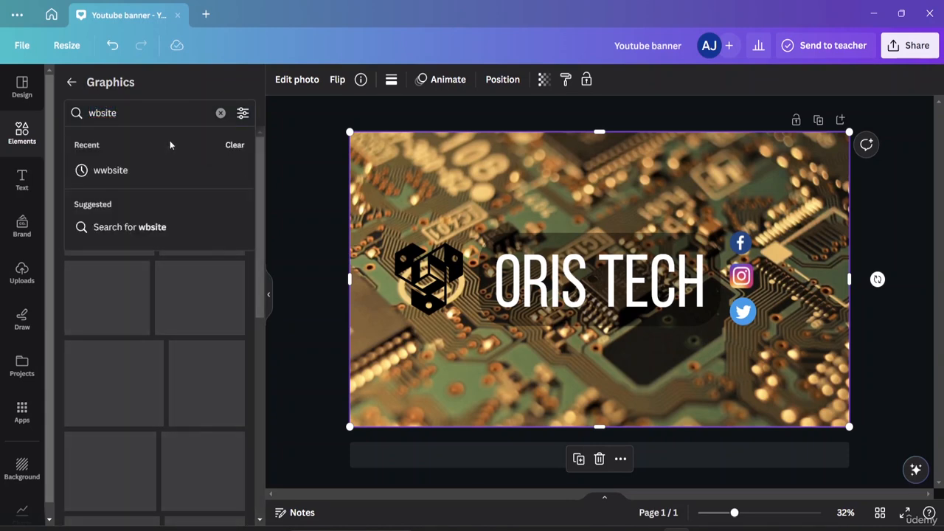
key(Return)
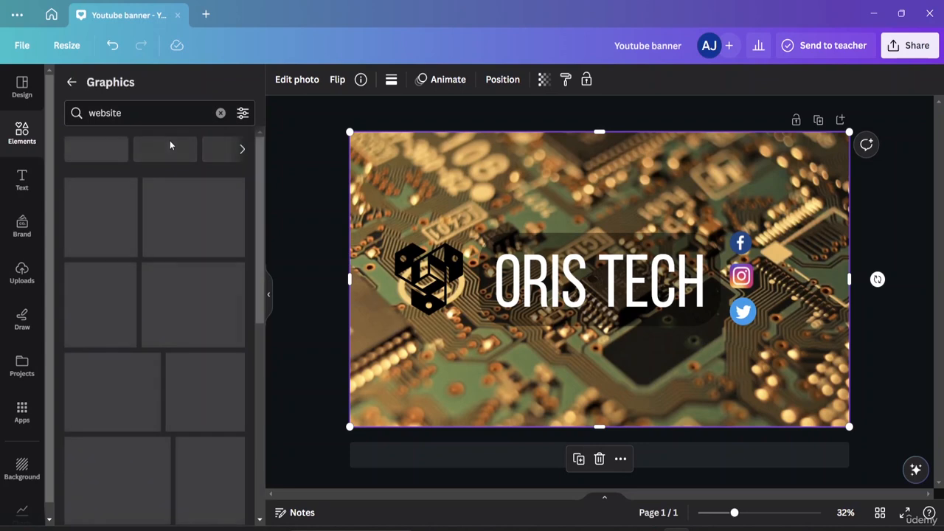
click(150, 113)
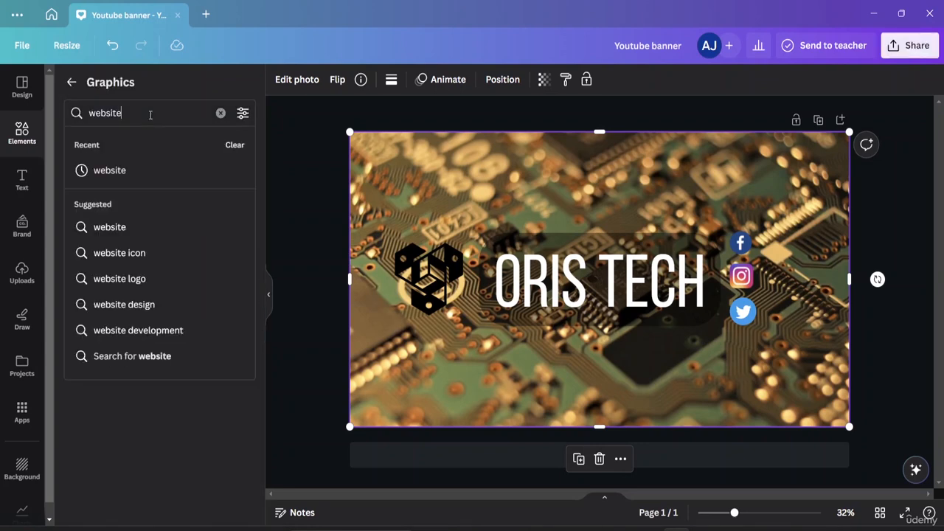
click(140, 169)
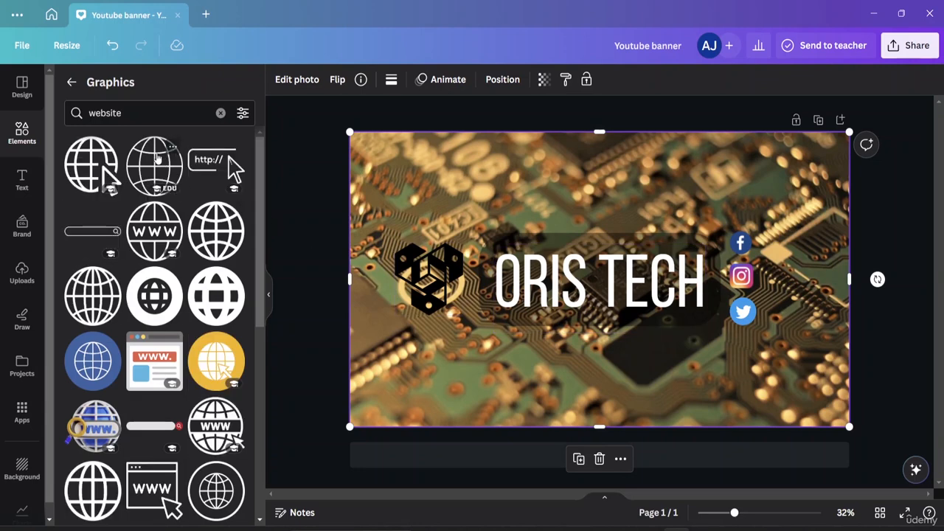
- Add the round blue globe icon and shrink it to badge size below the Twitter icon
click(101, 374)
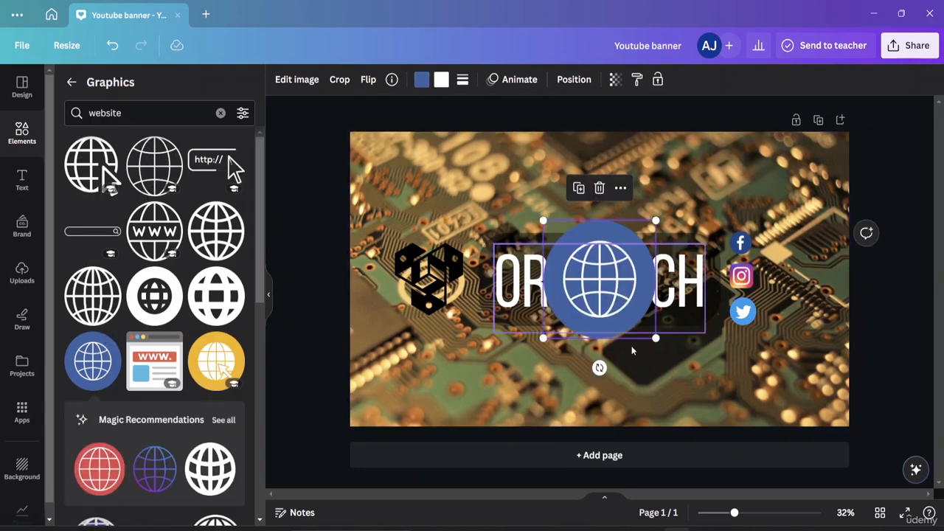
drag(554, 227, 695, 318)
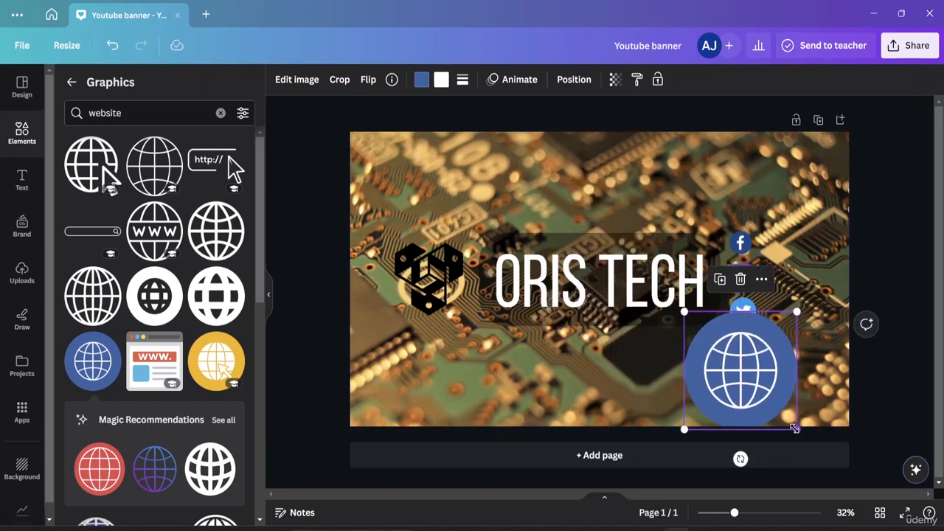
drag(797, 427, 750, 349)
click(866, 248)
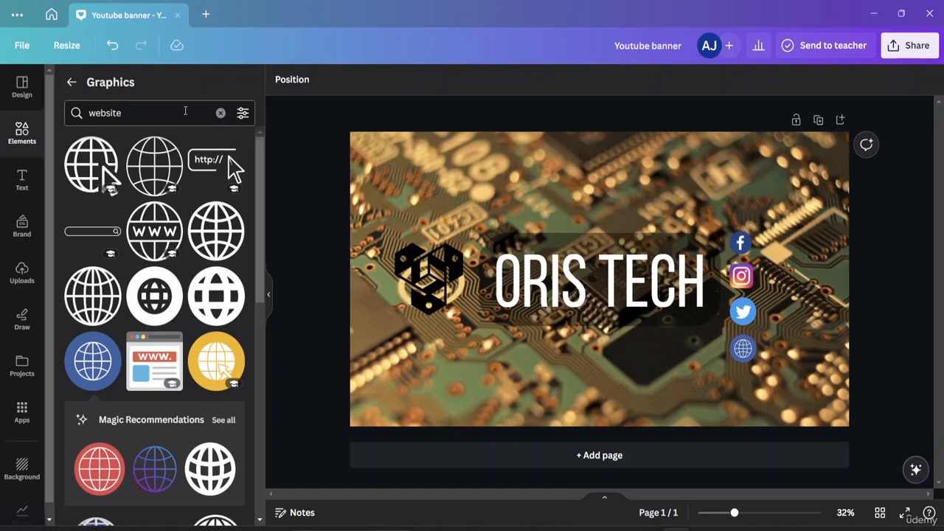
- Search the graphics library for "youtube" and place the red "SHARE" button, shrunk, below the cube logo
click(220, 113)
text(y)
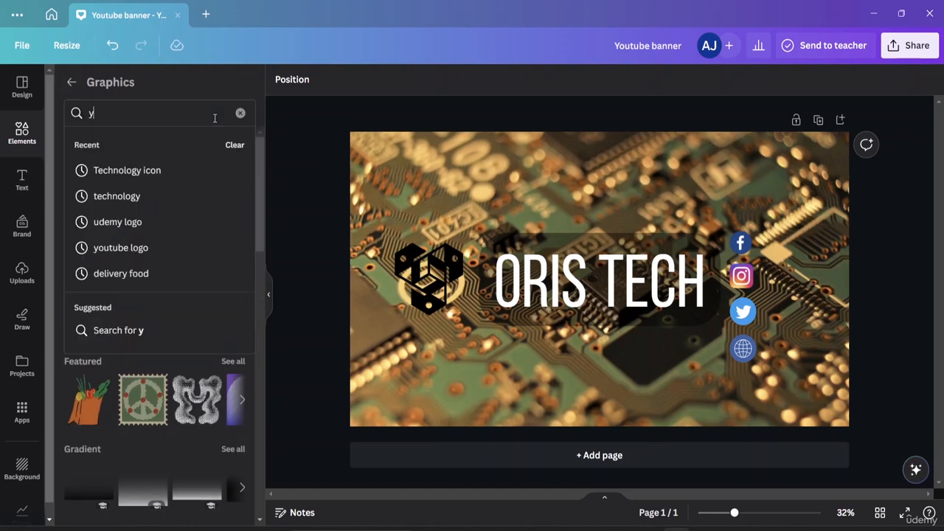
text(outube)
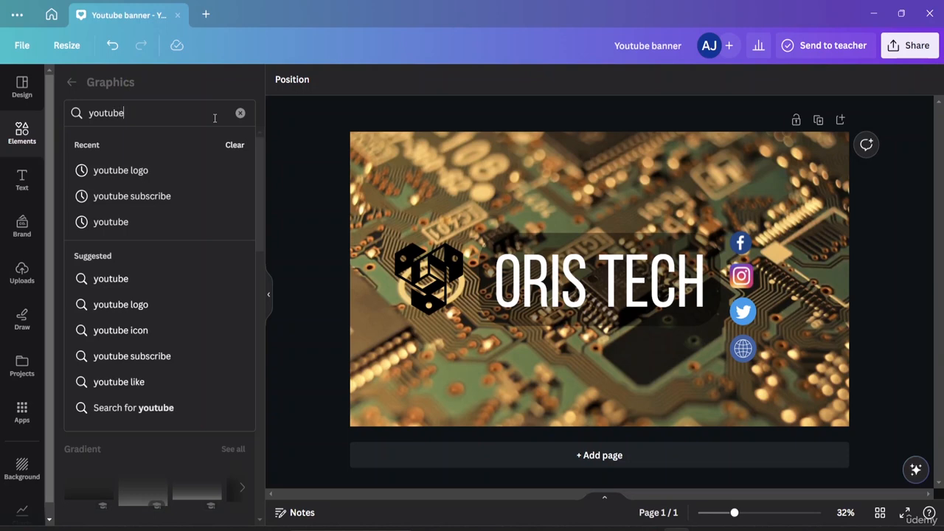
key(Return)
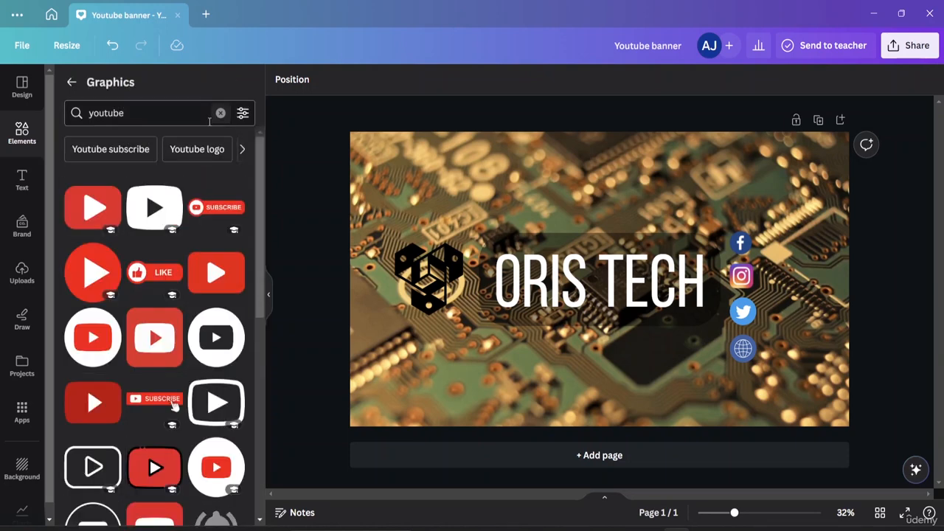
scroll(167, 295, down, 5)
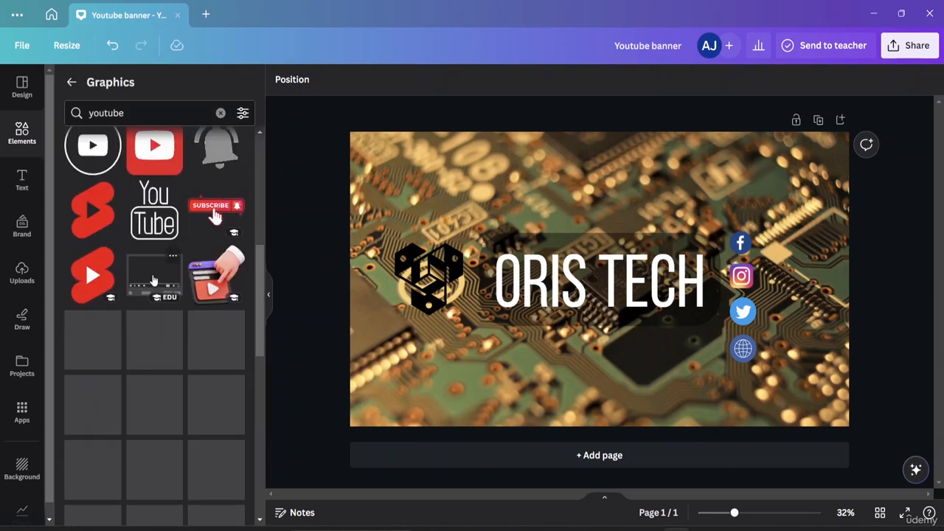
scroll(141, 288, down, 4)
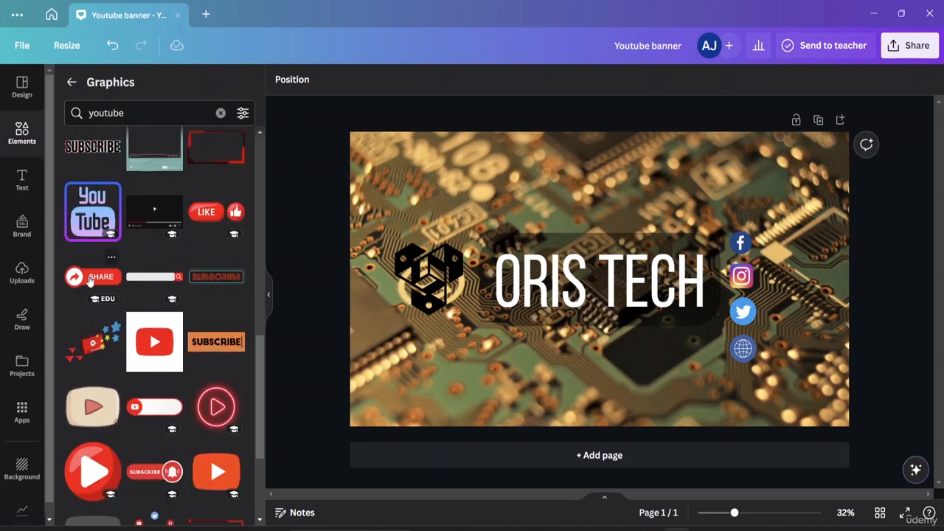
drag(89, 279, 392, 372)
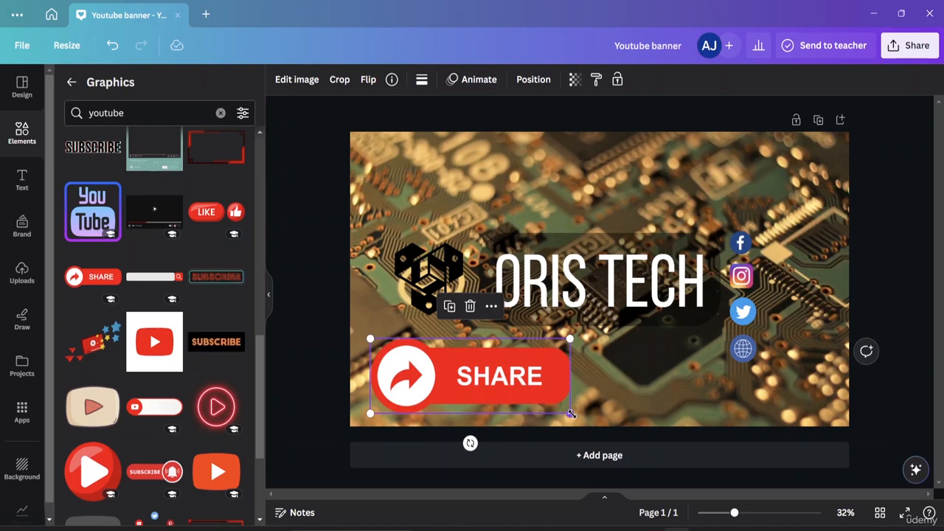
drag(573, 410, 468, 377)
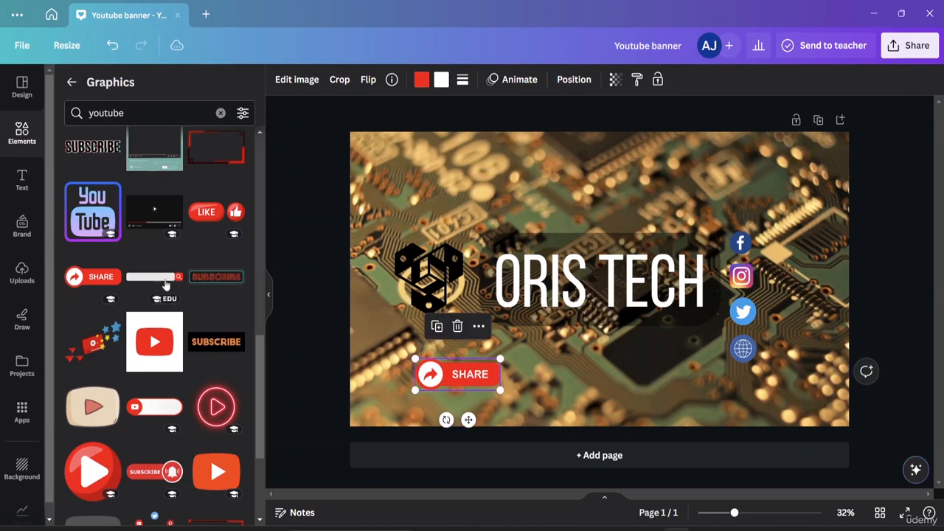
- Add the red "SUBSCRIBE" bell button from the YouTube graphics and place it, shrunk, below the right end of the title
scroll(206, 310, up, 3)
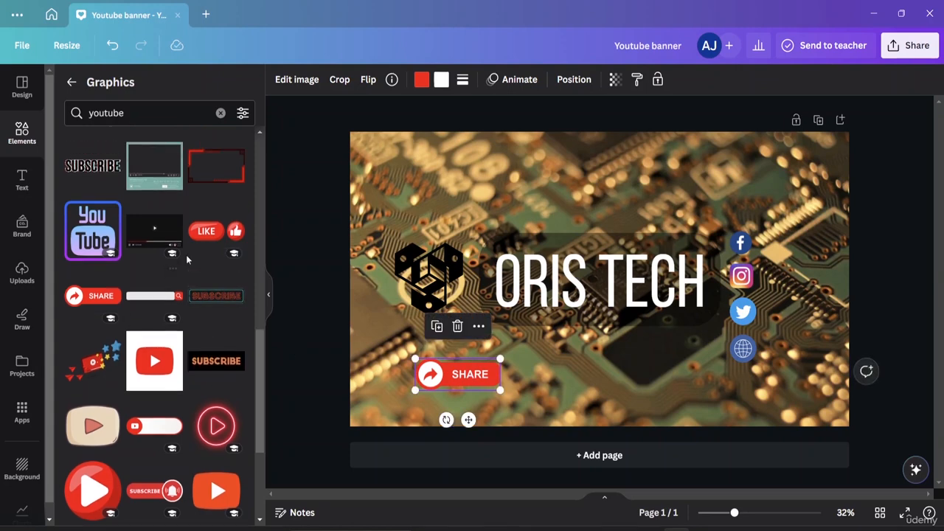
scroll(190, 257, up, 1)
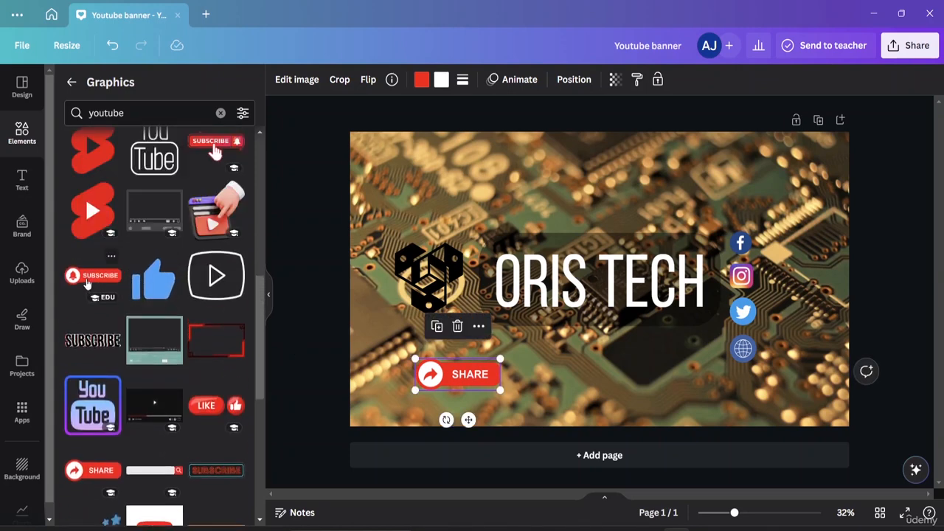
drag(86, 279, 546, 373)
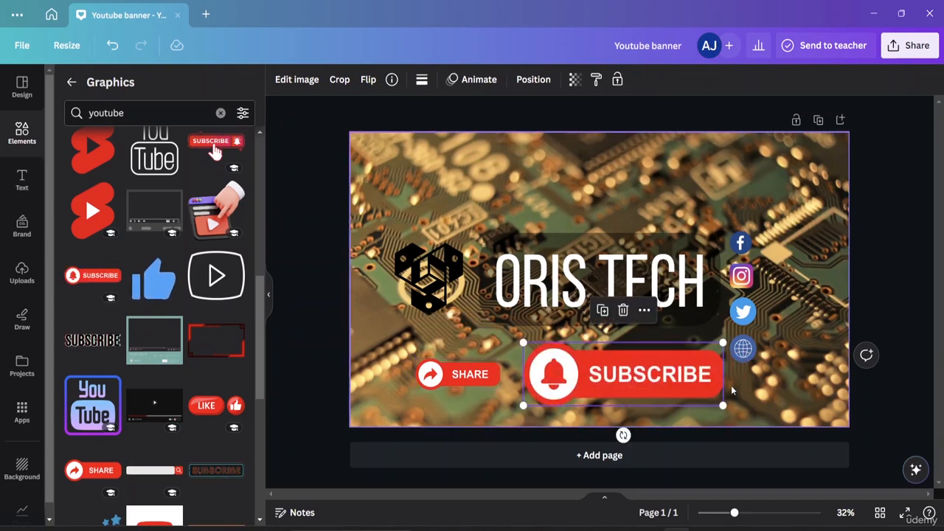
drag(720, 401, 659, 378)
scroll(176, 211, up, 2)
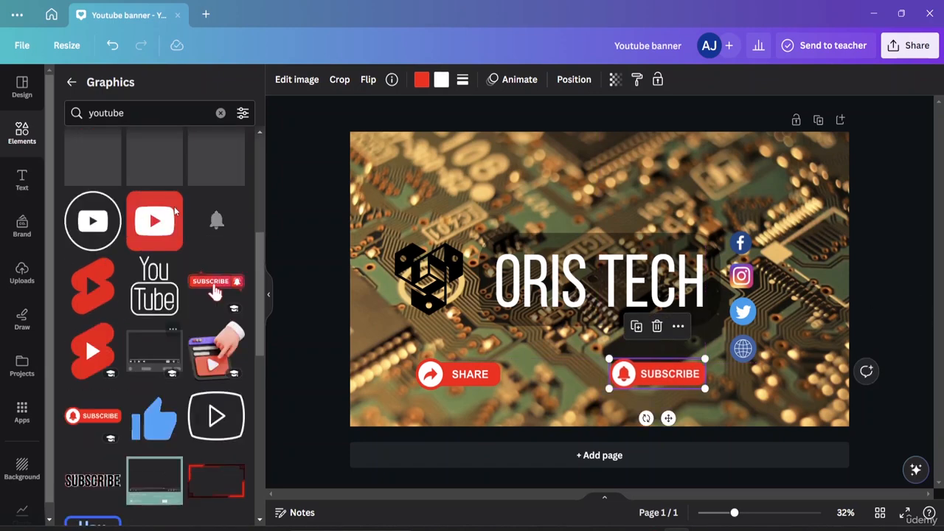
- Add the red rounded YouTube play icon, shrink it, and place it above the cube logo
scroll(171, 206, up, 4)
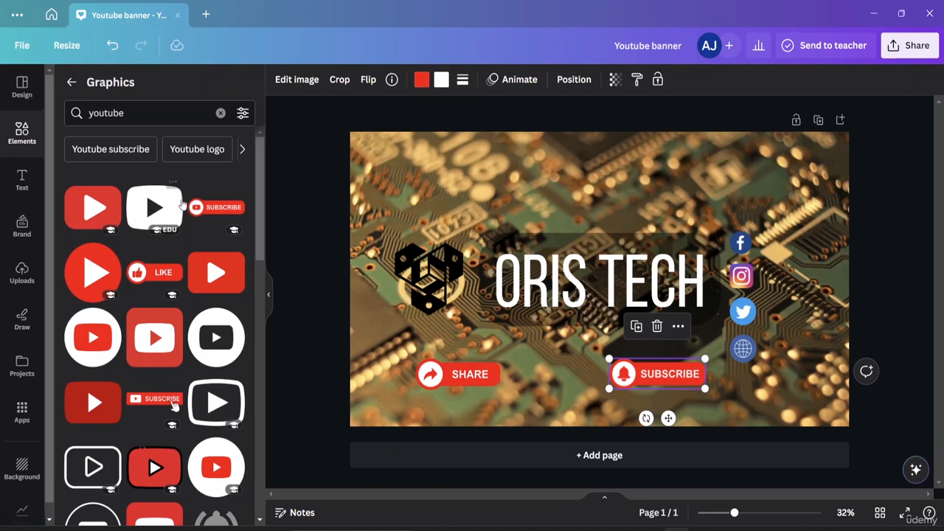
click(102, 214)
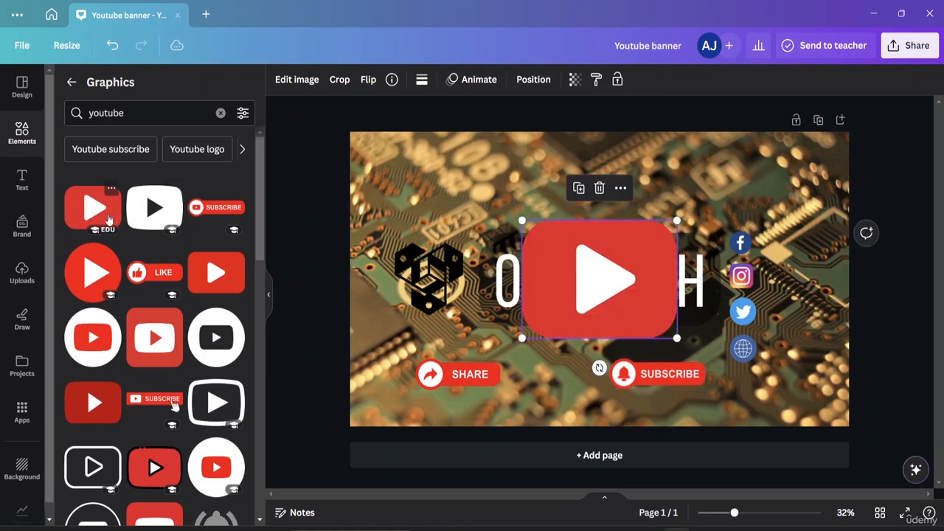
drag(610, 279, 458, 162)
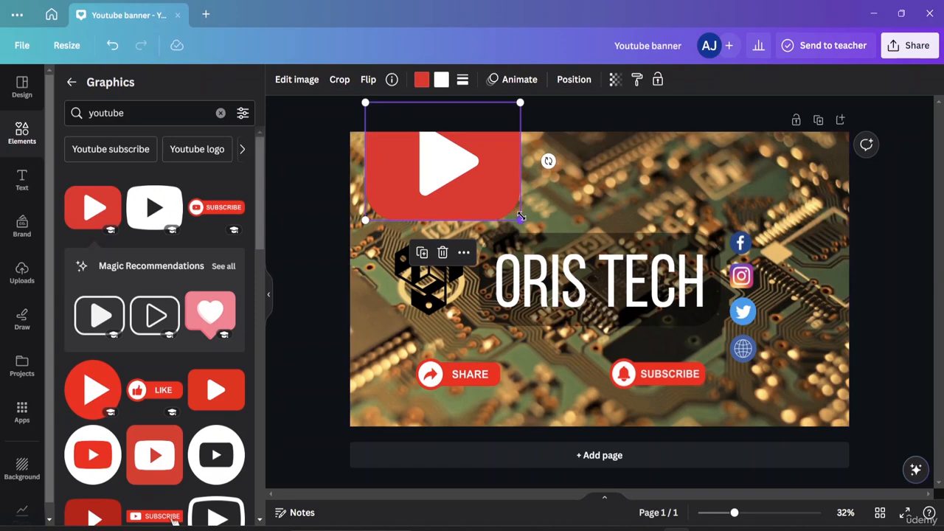
drag(521, 220, 457, 167)
drag(412, 147, 426, 187)
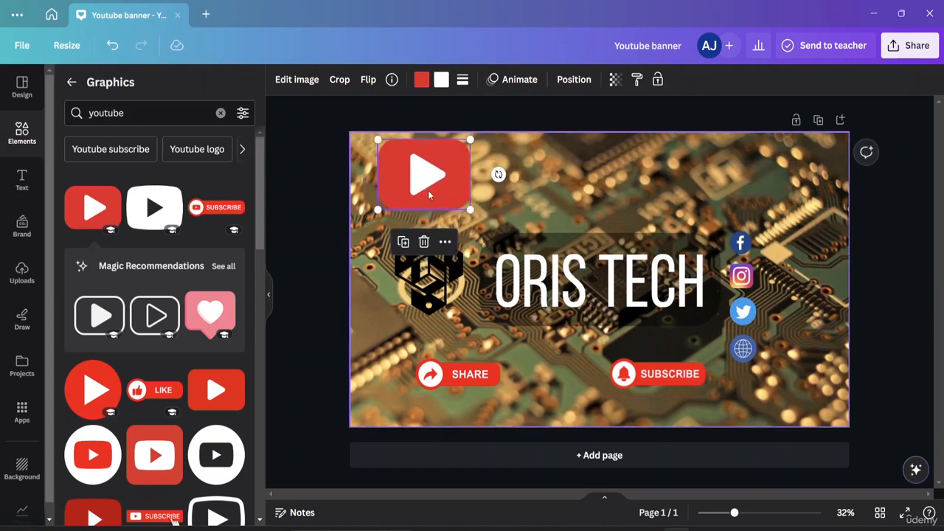
drag(471, 137, 443, 195)
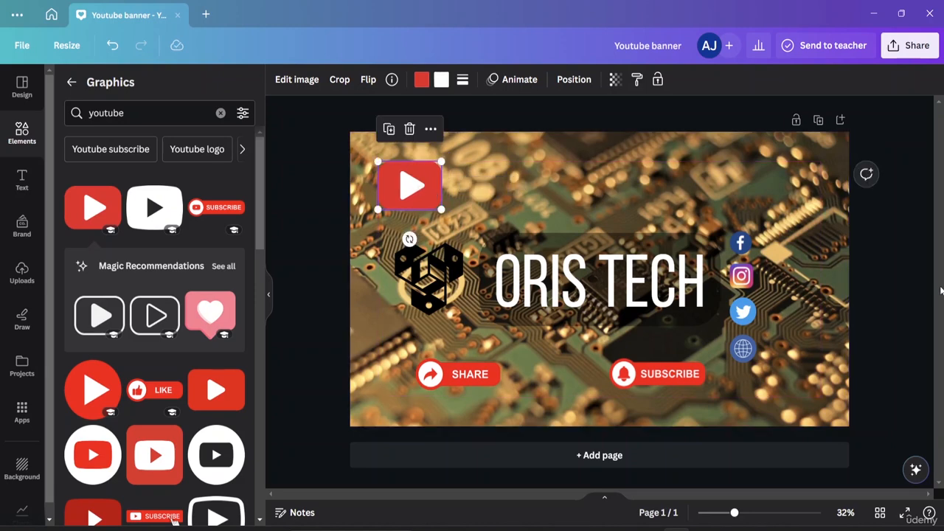
drag(408, 181, 429, 175)
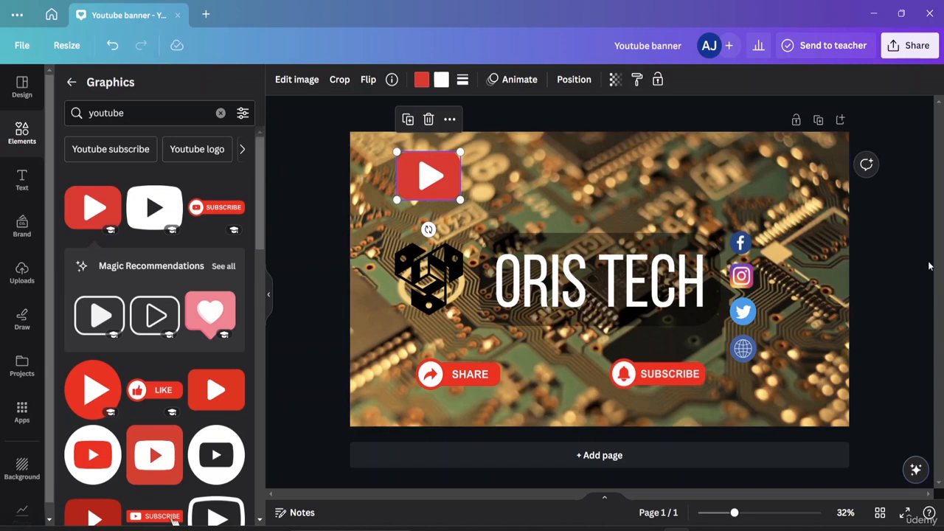
click(871, 247)
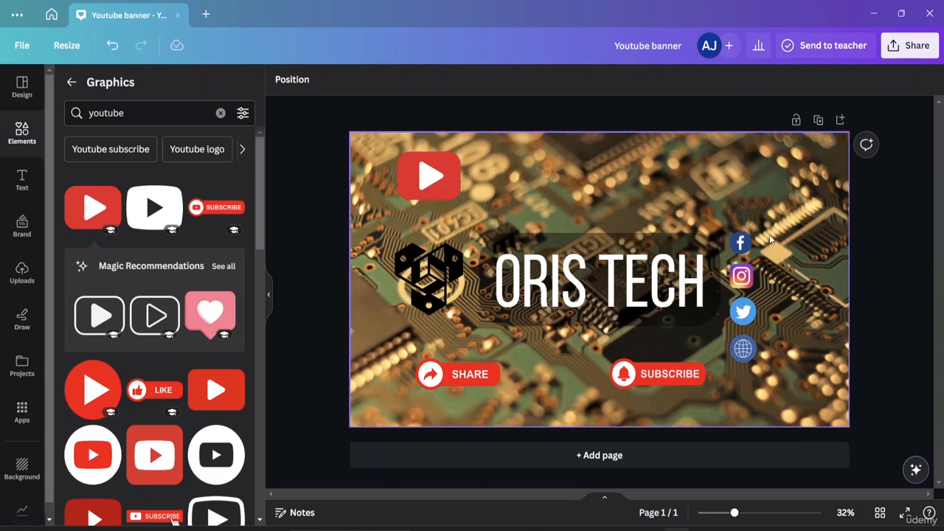
- Add a text box and place one copy beside each of the four icons: Facebook, Instagram, Twitter and globe
click(22, 181)
click(180, 124)
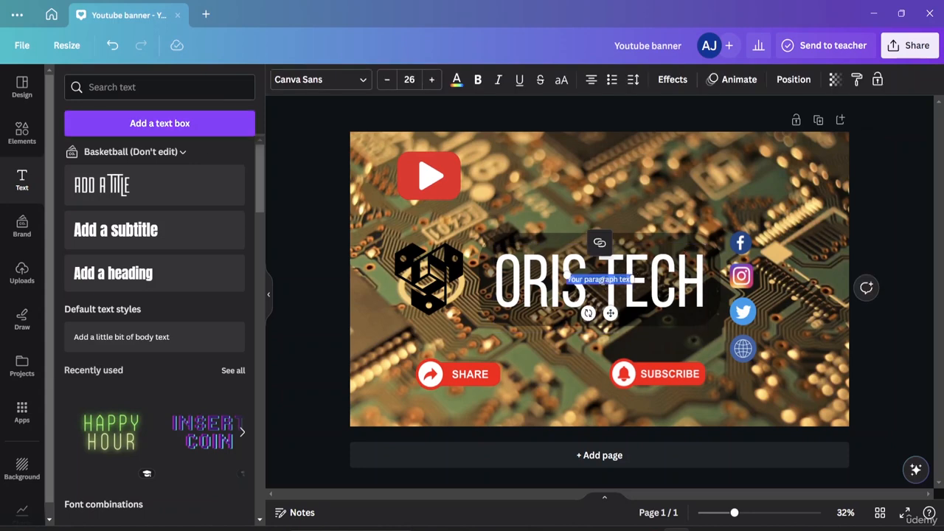
drag(604, 282, 792, 245)
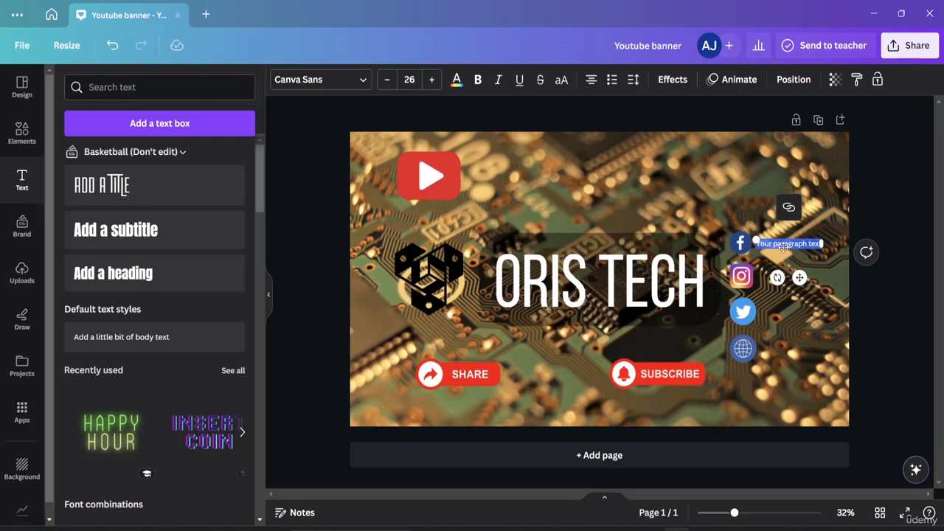
drag(784, 249, 787, 283)
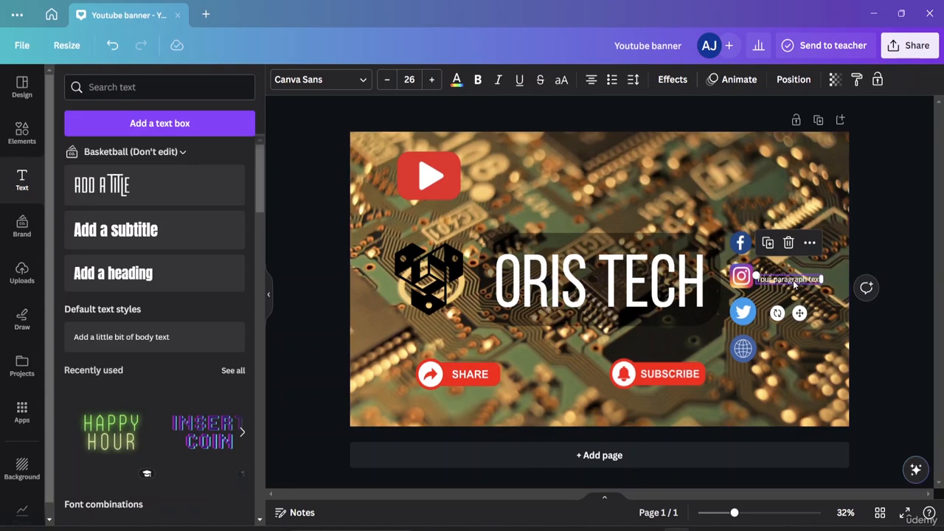
click(789, 286)
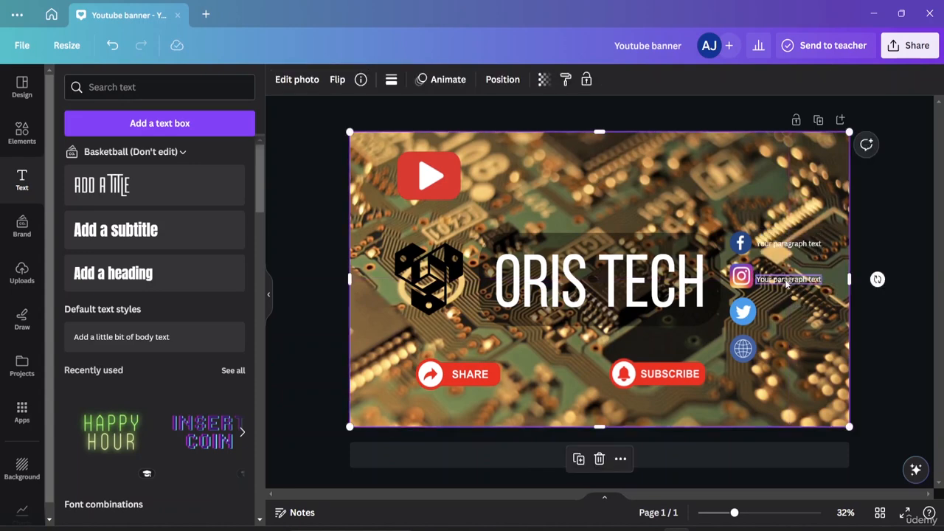
drag(786, 283, 797, 355)
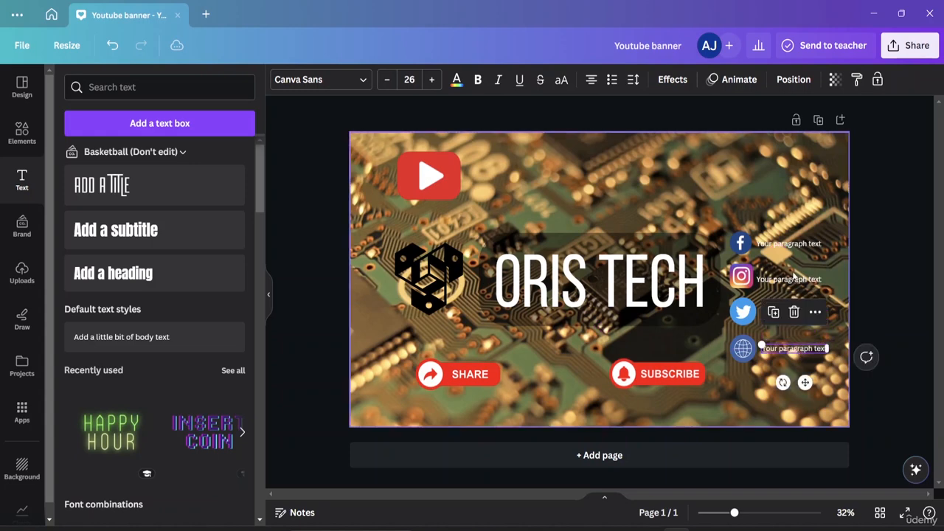
- Replace the placeholder text beside the Facebook icon with "ORIS TECH" in capitals
click(787, 245)
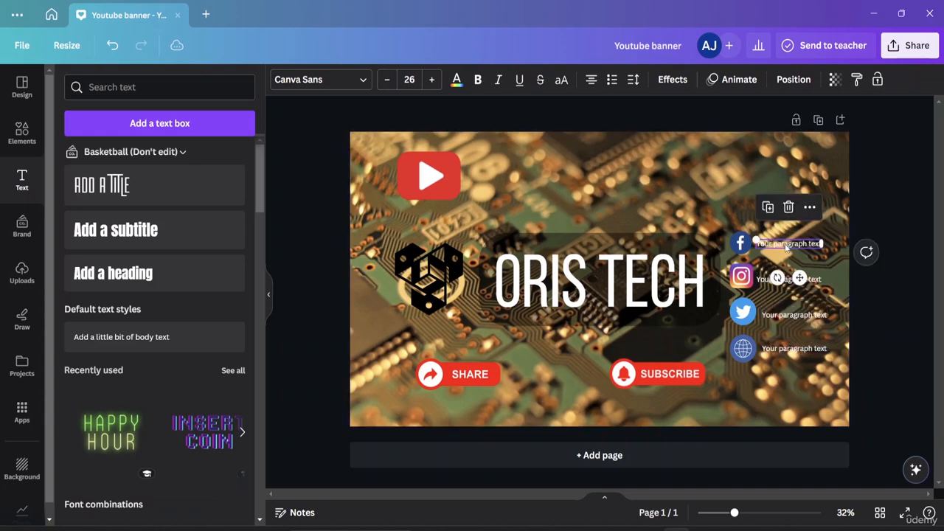
click(787, 244)
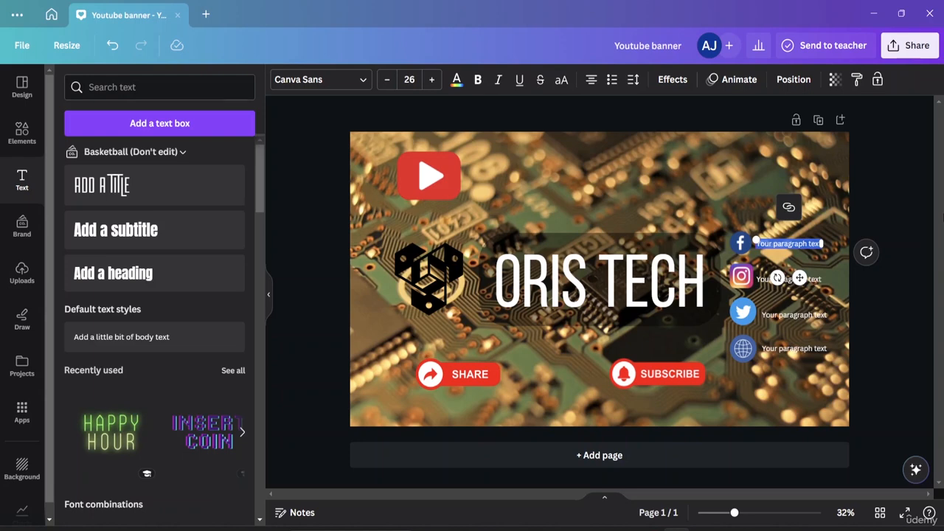
key(BackSpace)
text(Oris)
key(BackSpace)
key(BackSpace)
key(BackSpace)
key(BackSpace)
text(ORIS TECH)
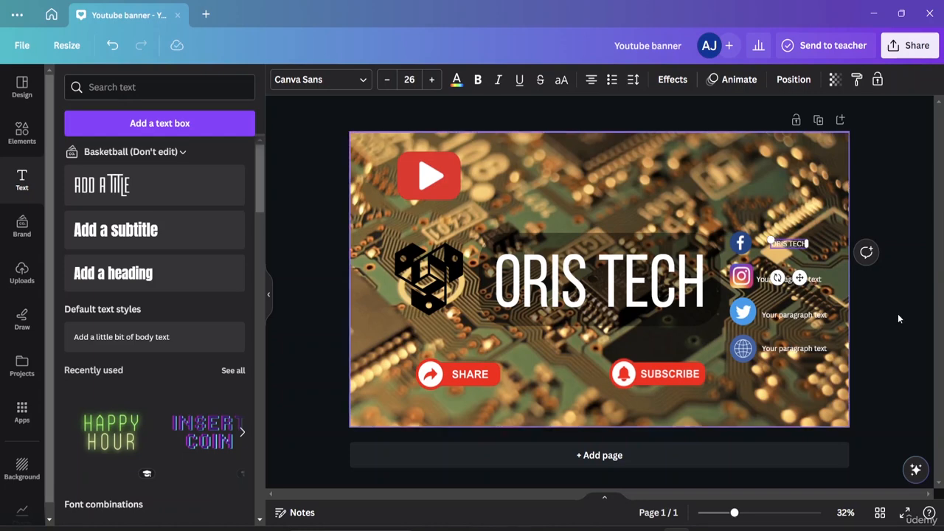
- Change the Instagram label to "ORIS TECH" and the Twitter label to "ORIS TECH LTD"
double_click(816, 280)
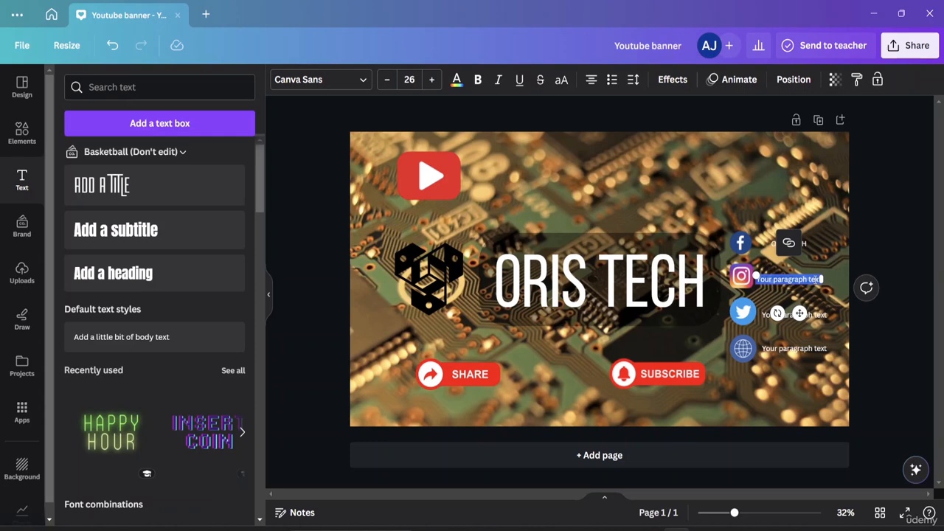
text(ORIS TECH)
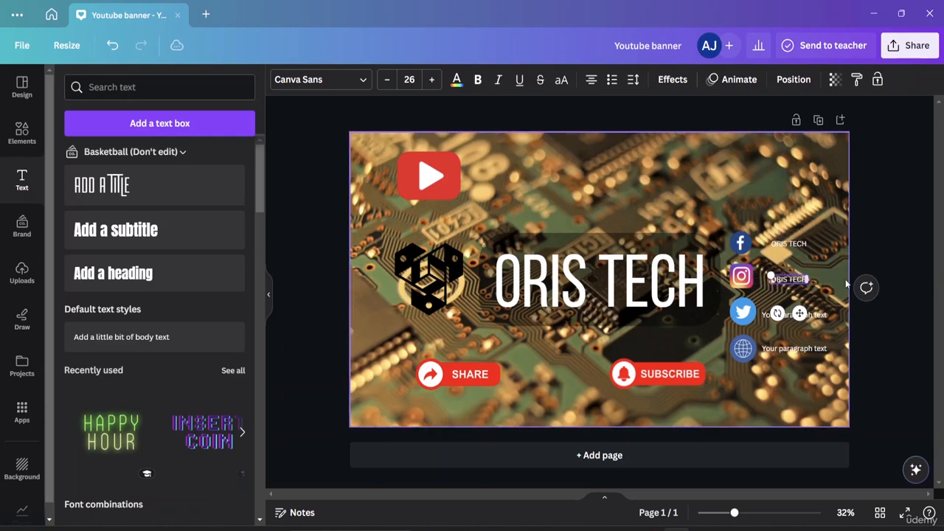
double_click(826, 318)
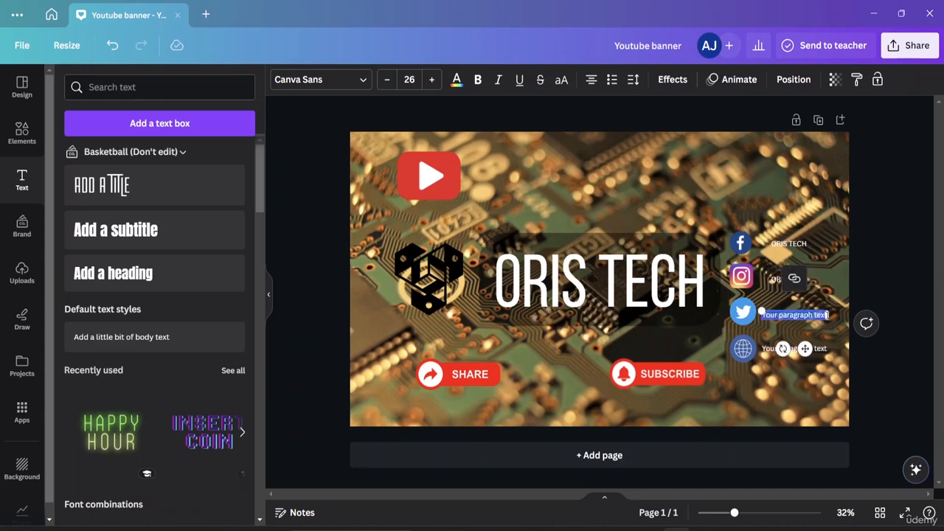
text(ORIS)
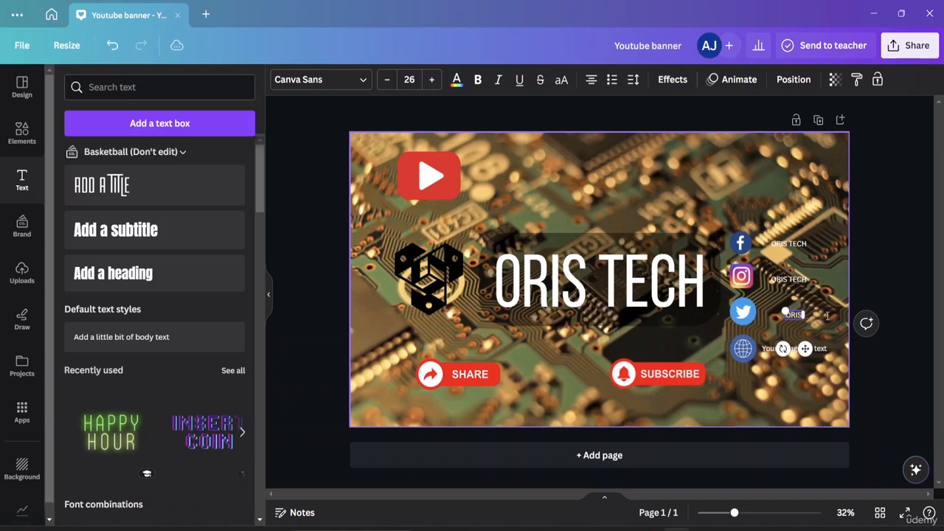
text( TECH LTD)
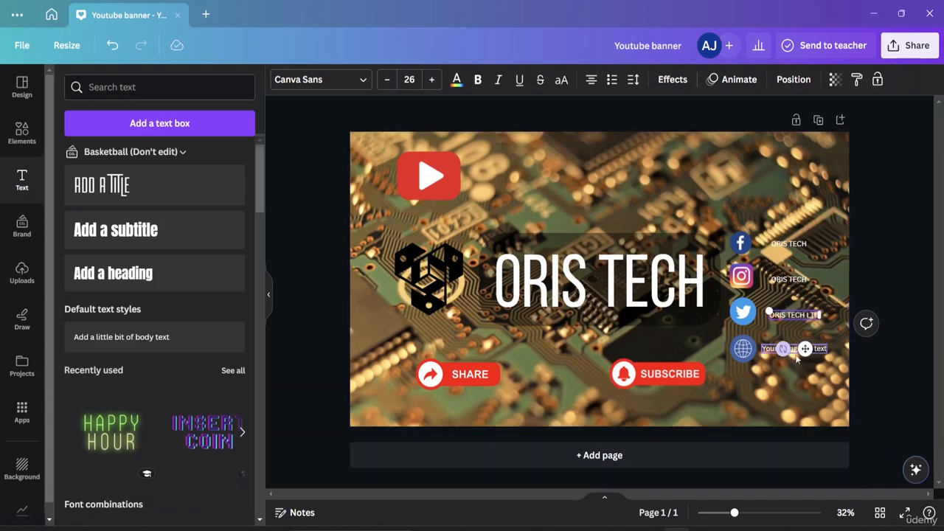
double_click(821, 351)
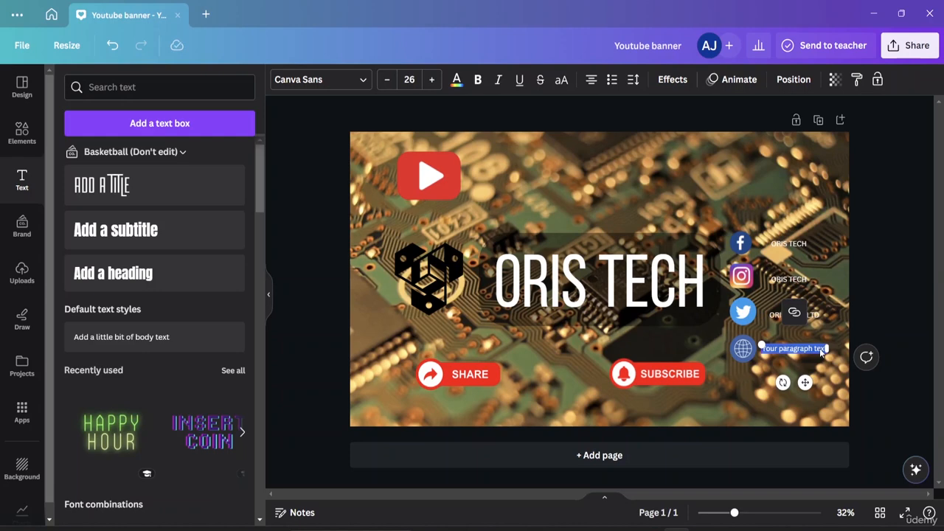
text(www)
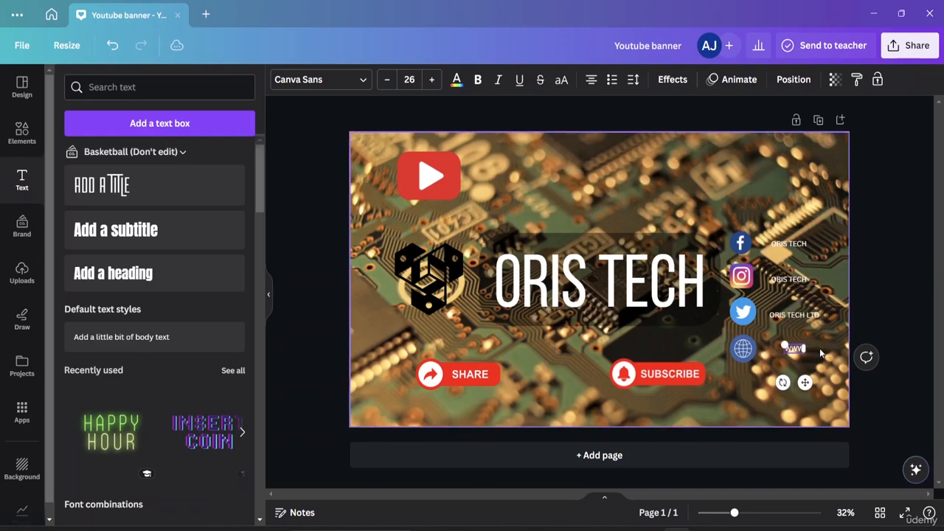
text(.or)
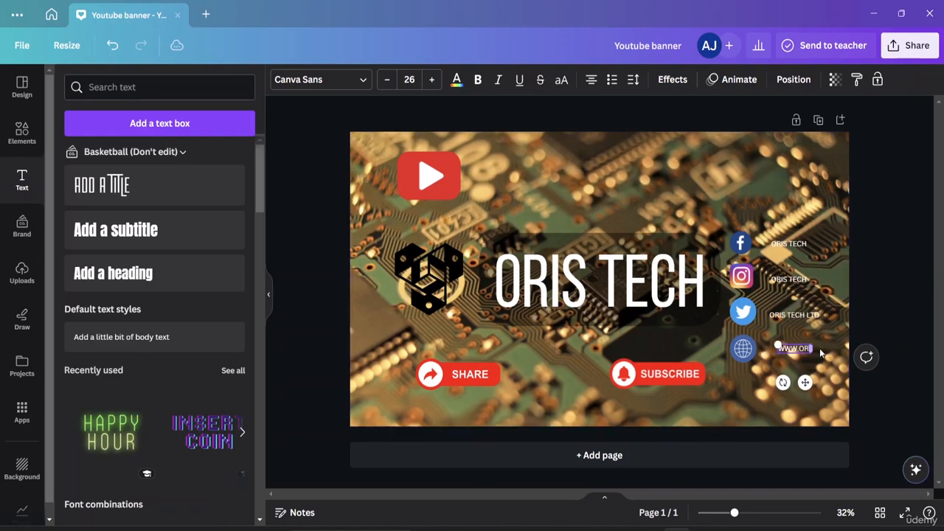
text(istech.in)
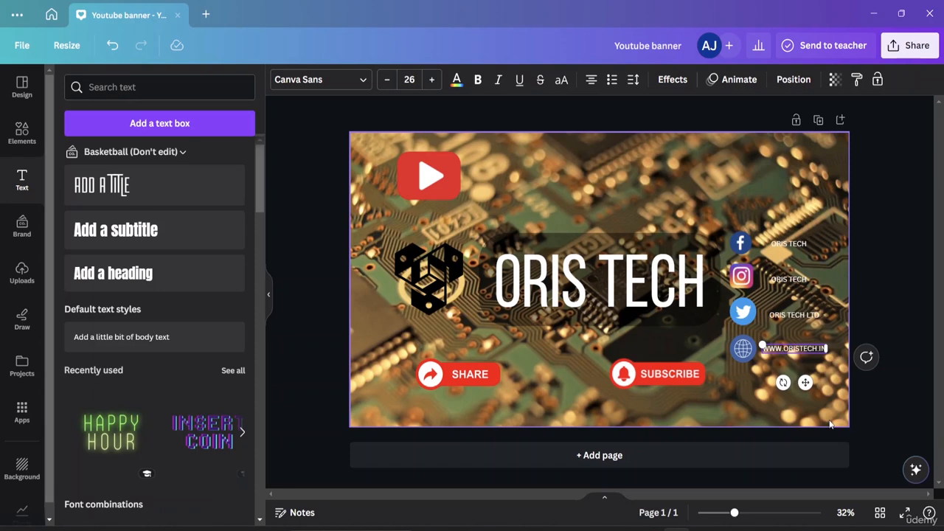
- Set the font of the "ORIS TECH" label beside the Facebook icon to Comic Sans
double_click(795, 246)
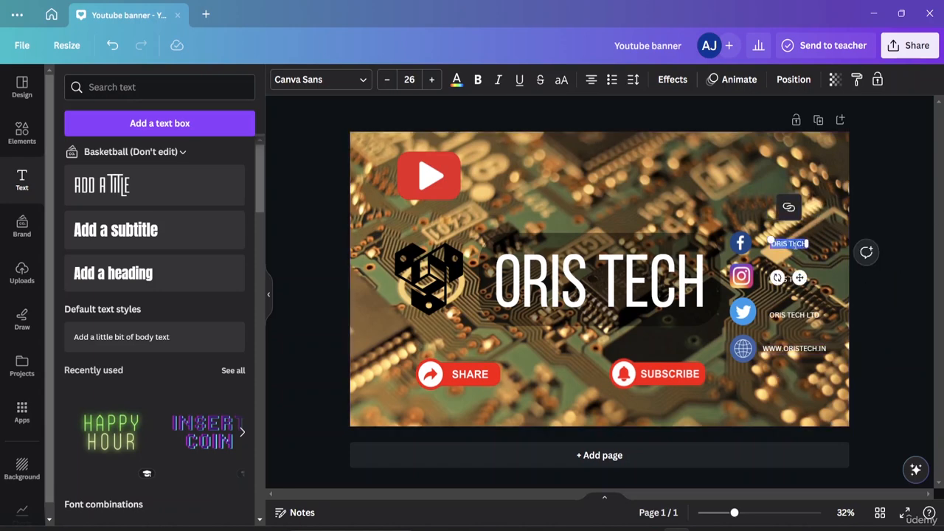
click(457, 85)
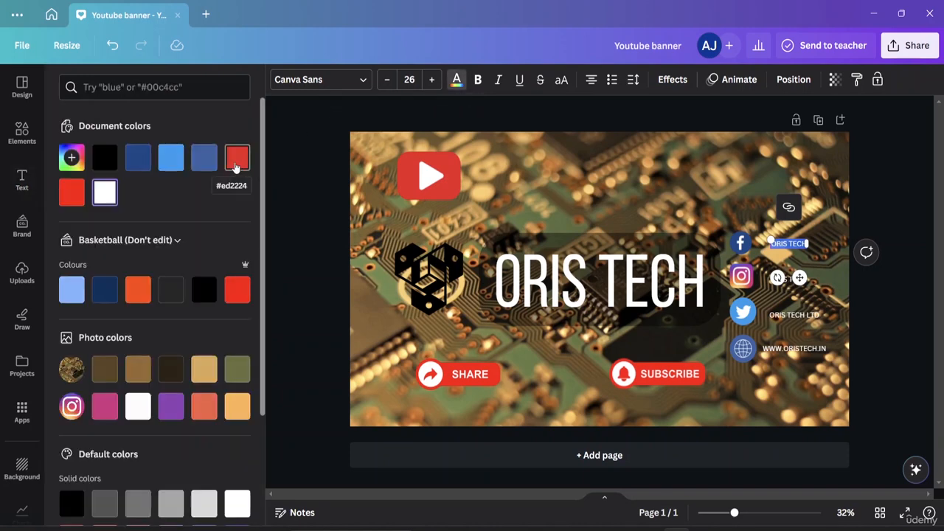
click(357, 81)
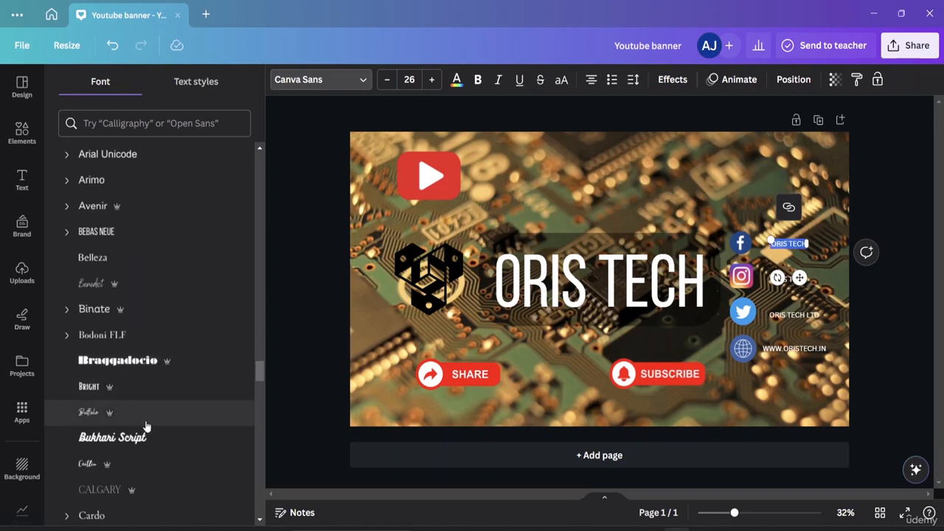
scroll(145, 452, down, 2)
scroll(146, 452, down, 3)
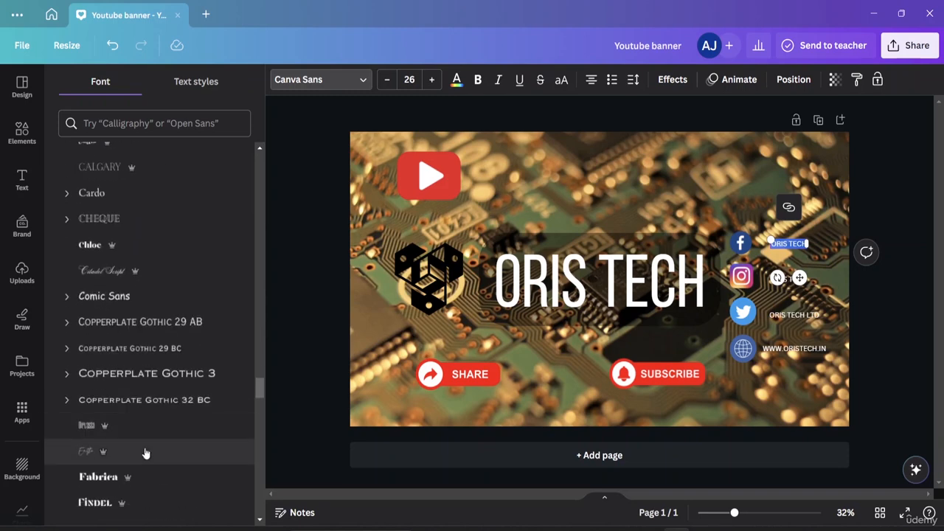
click(169, 295)
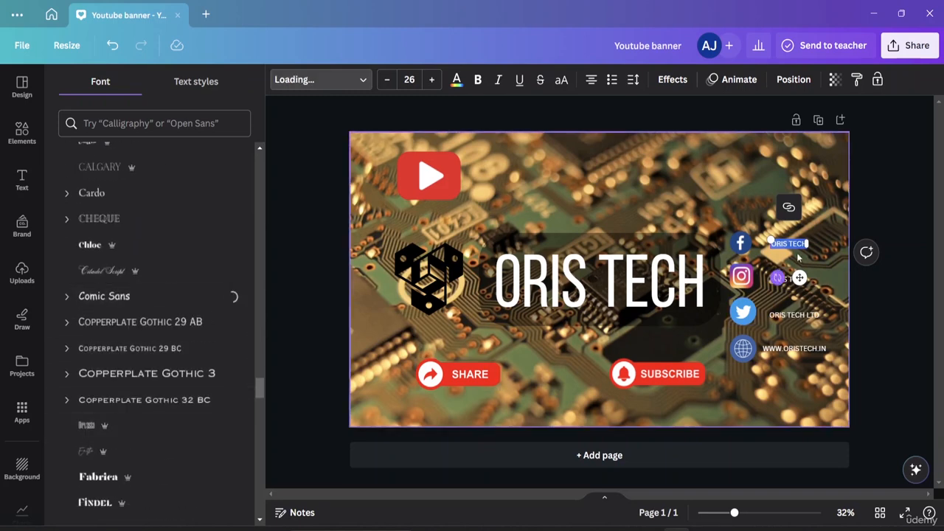
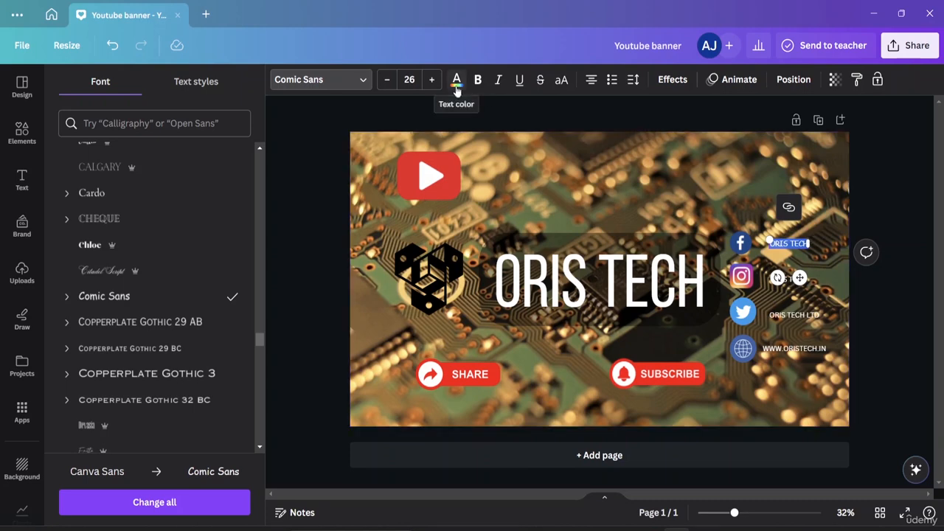
- Colour the Facebook label's text with the darker red from the document colors
click(457, 82)
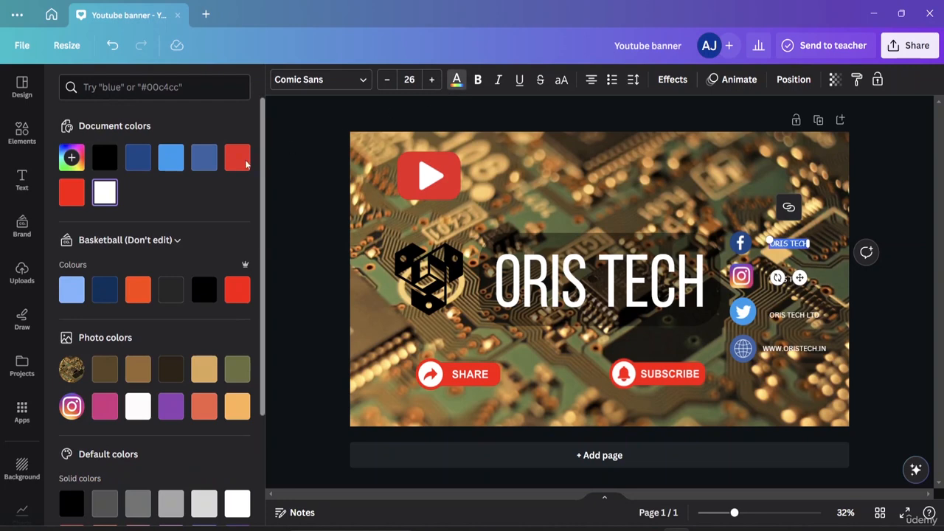
click(237, 157)
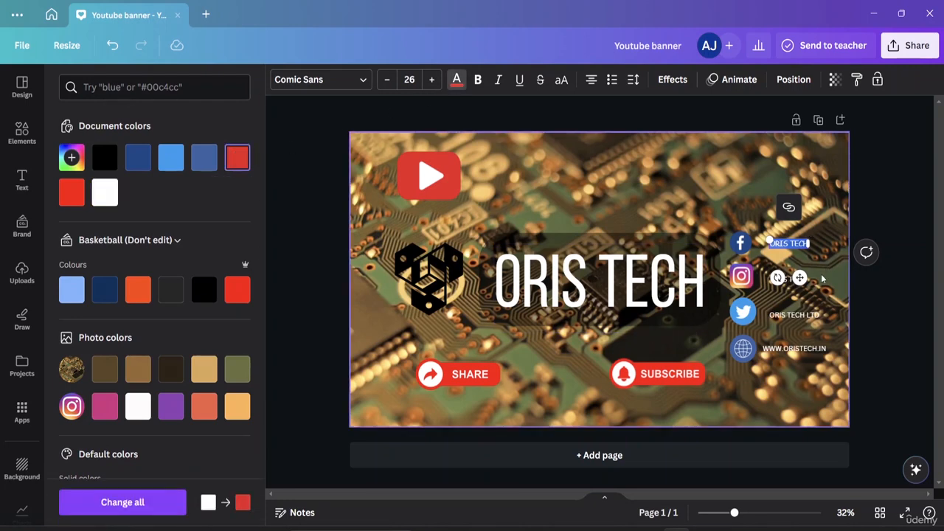
click(823, 295)
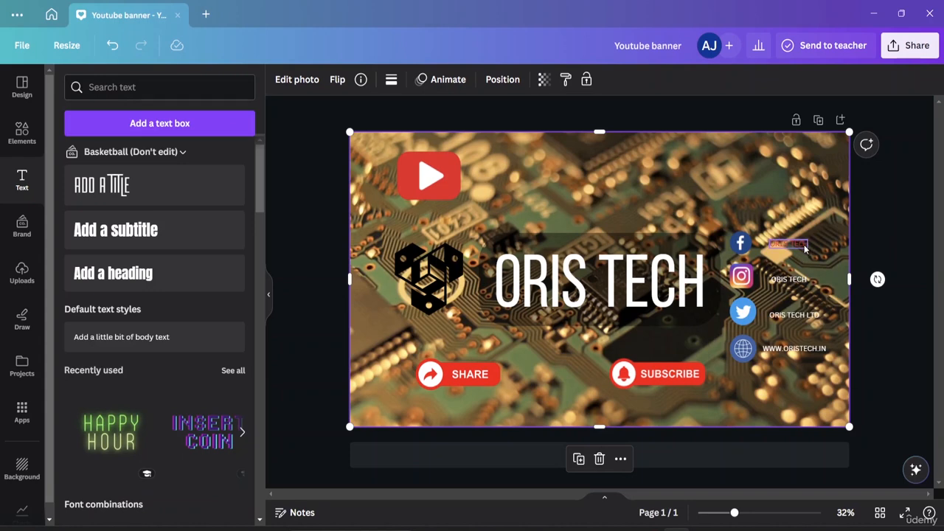
- Enlarge the red Facebook label to a font size of about 42.4 and align it beside its icon
click(804, 244)
click(478, 81)
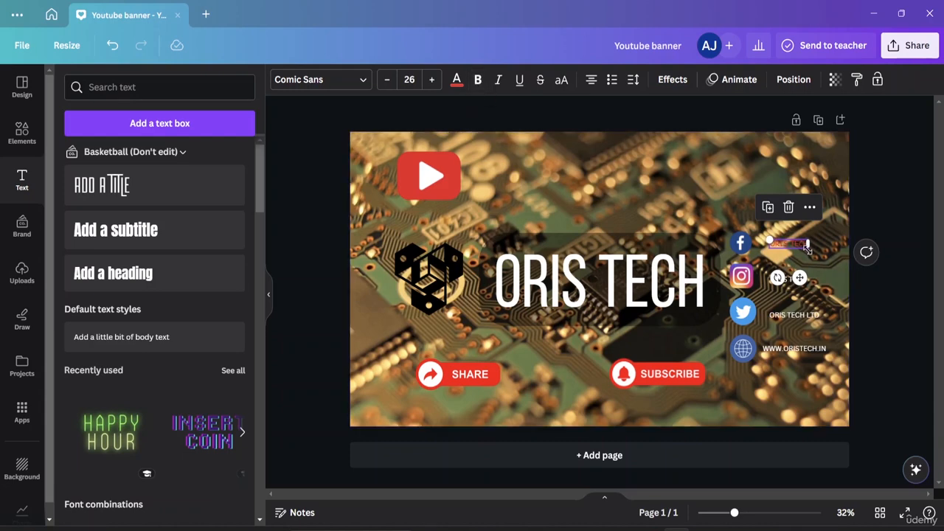
mouse_move(804, 247)
mouse_down()
mouse_move(828, 256)
mouse_move(799, 242)
mouse_up()
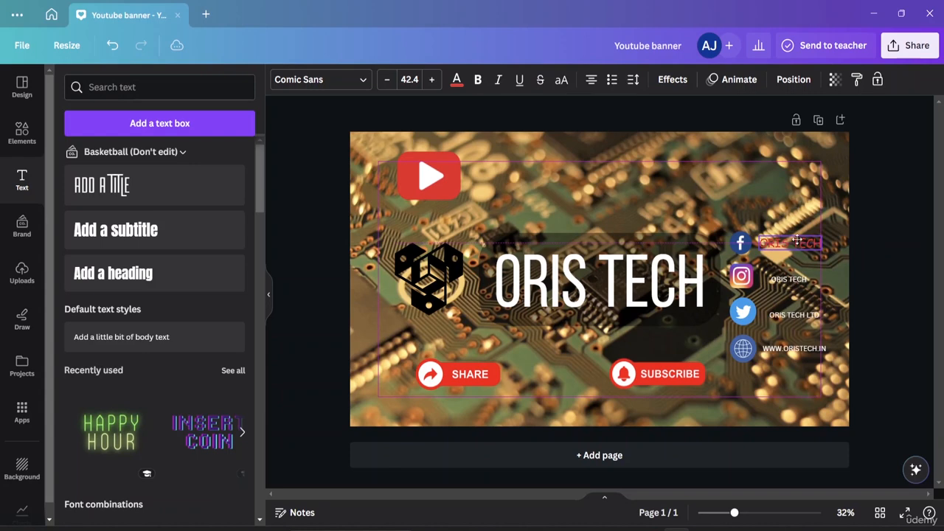
- Enlarge the "ORIS TECH" label beside the Instagram icon to a font size of about 40.9
click(829, 274)
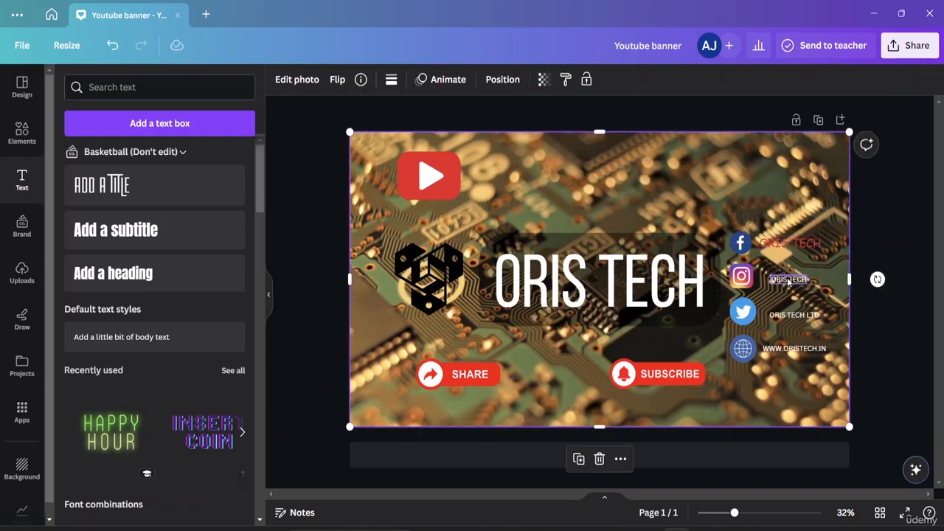
click(803, 280)
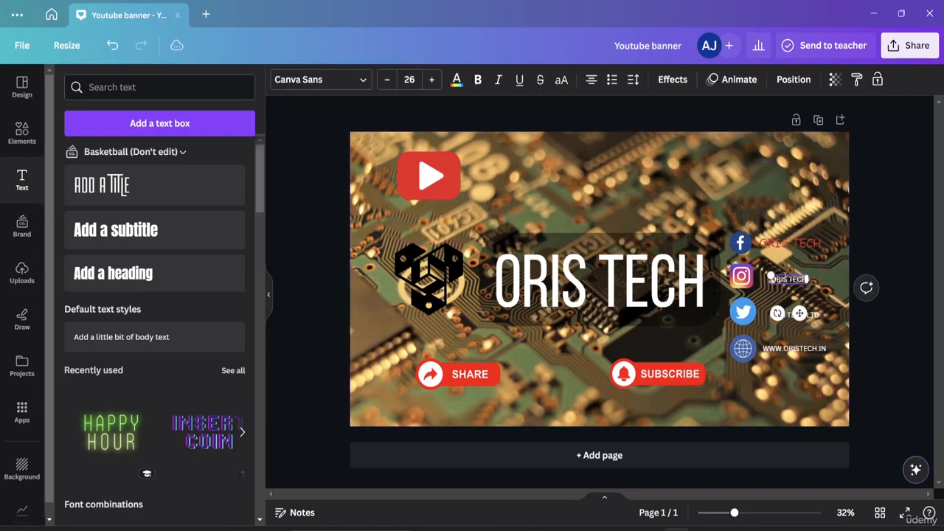
click(457, 81)
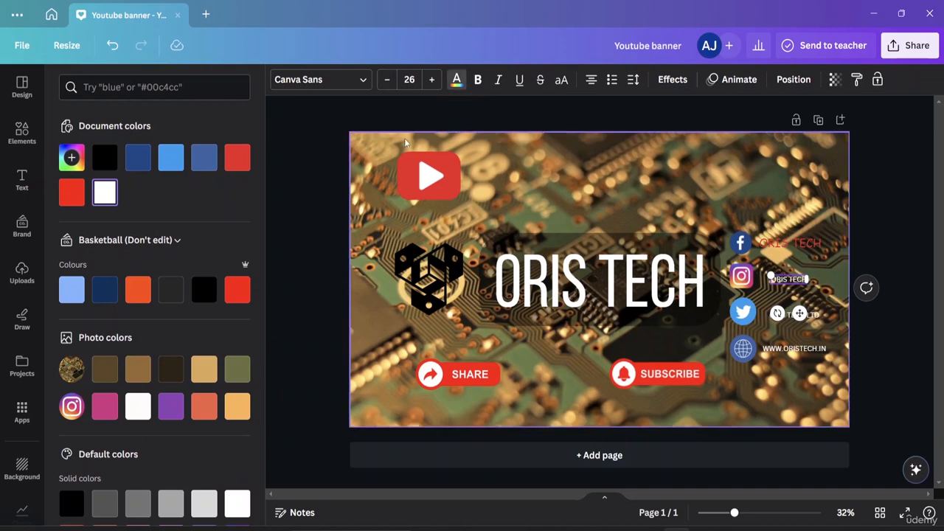
click(239, 159)
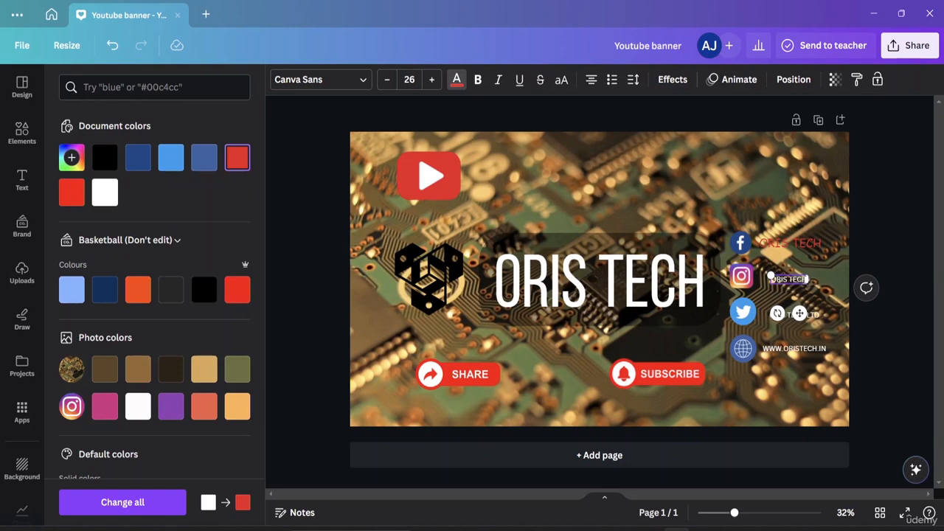
drag(809, 285, 828, 298)
- Colour the Instagram label's text with the darker red from the document colors and align the label beside its icon
double_click(799, 283)
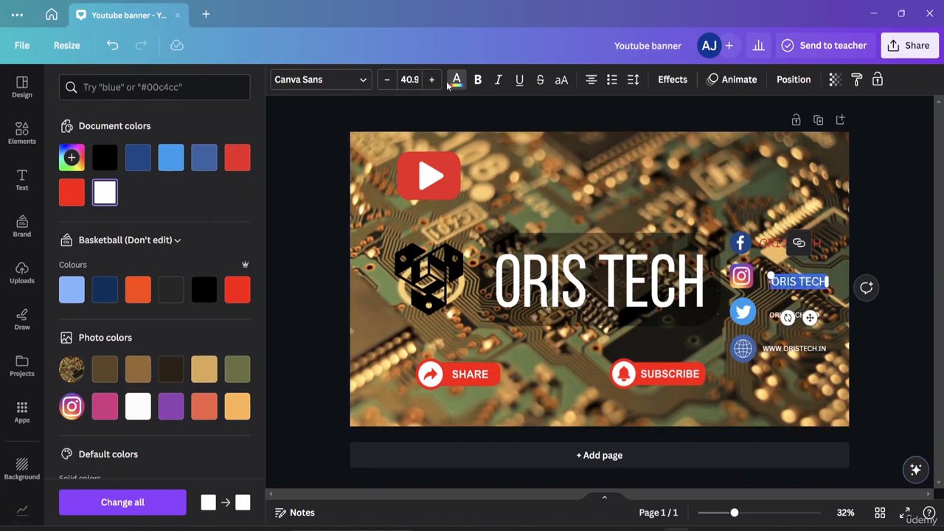
click(883, 219)
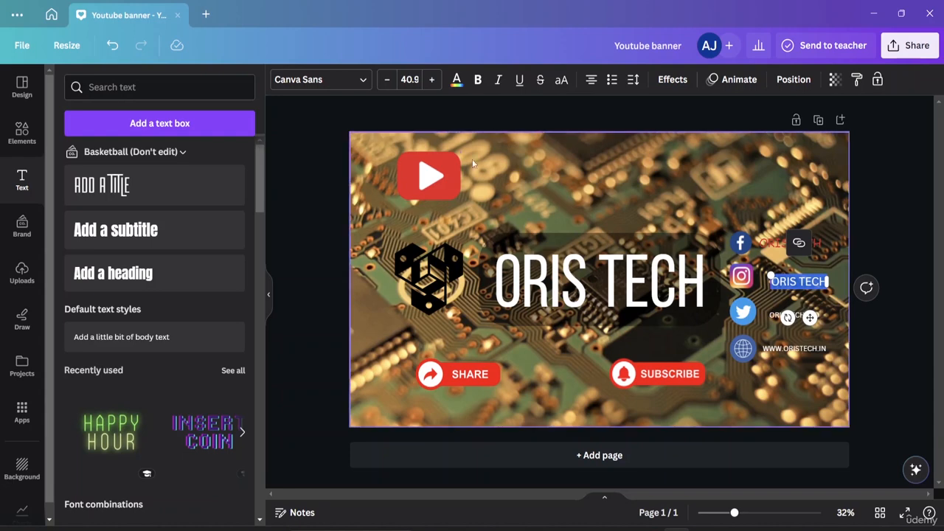
click(457, 81)
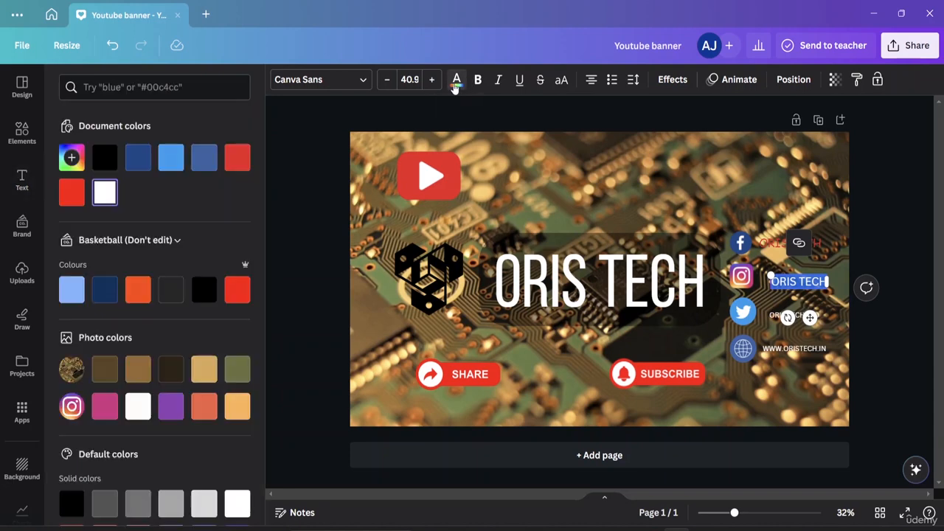
click(237, 157)
click(891, 234)
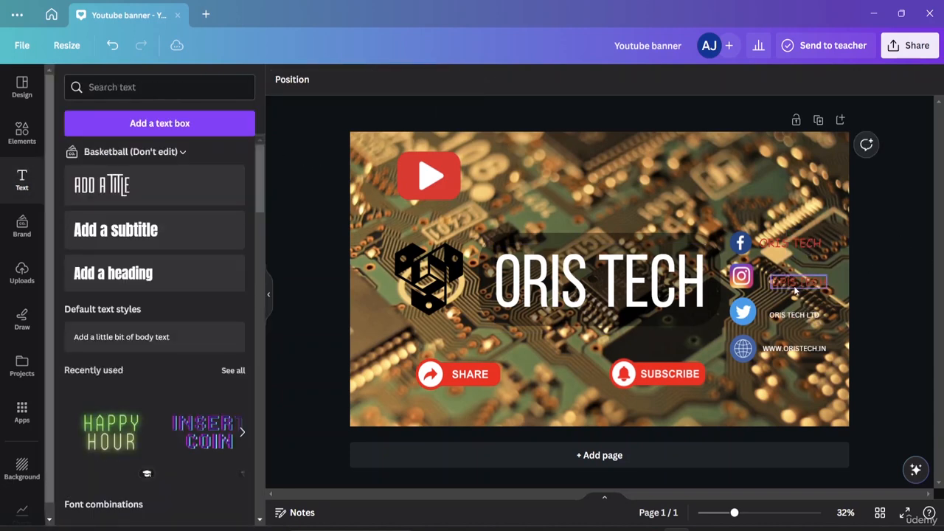
drag(798, 279, 819, 281)
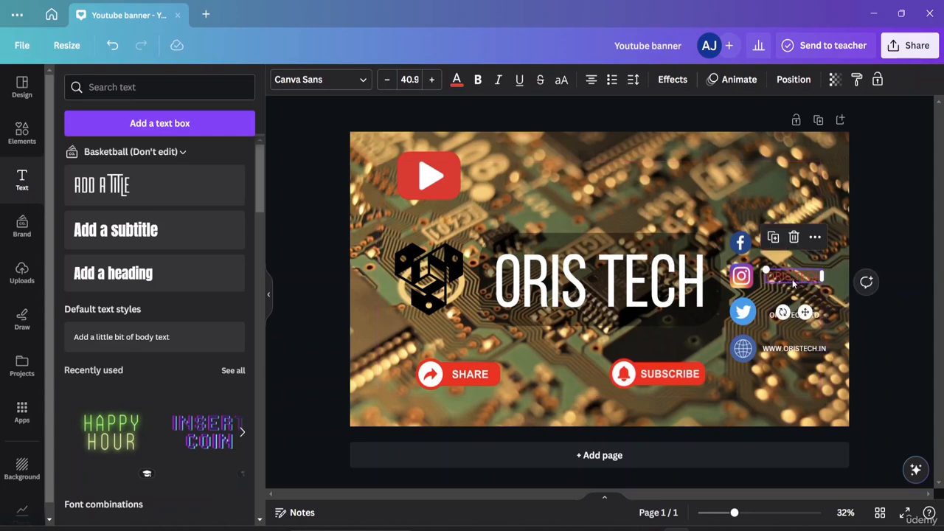
click(814, 333)
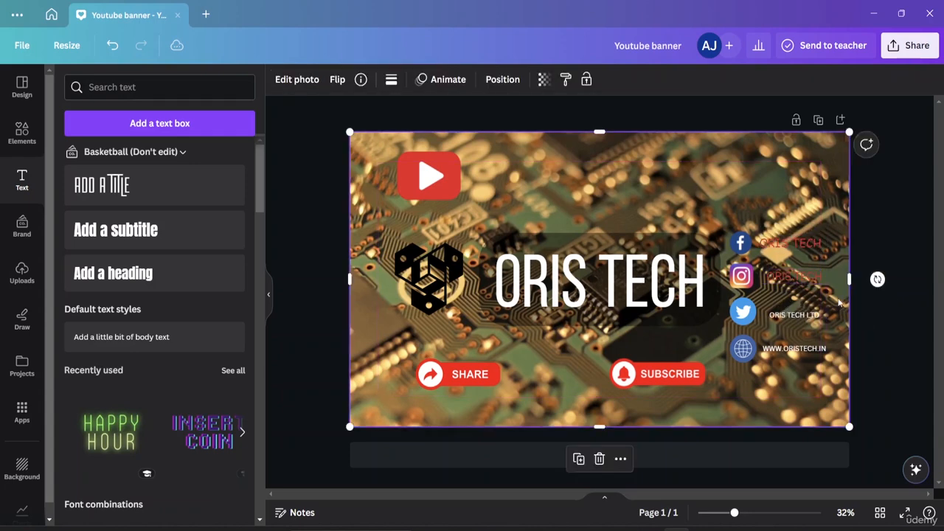
- Set the "ORIS TECH LTD" label beside the Twitter icon to font size 32 and colour it the darker document red
click(805, 316)
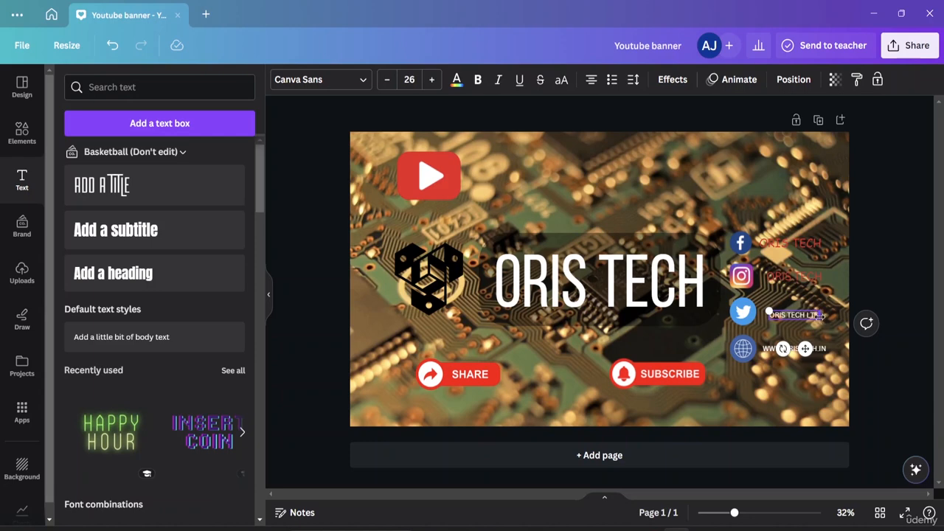
drag(820, 316, 767, 315)
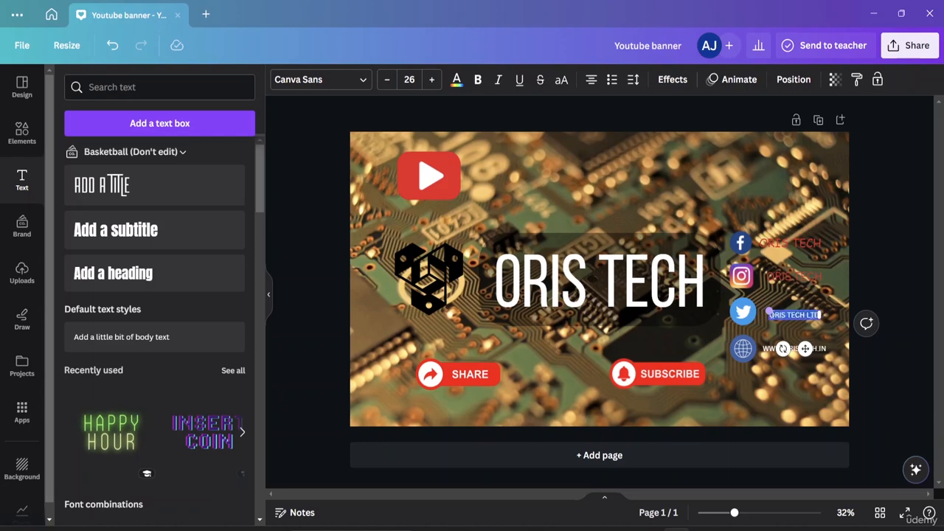
click(520, 81)
click(431, 79)
click(431, 80)
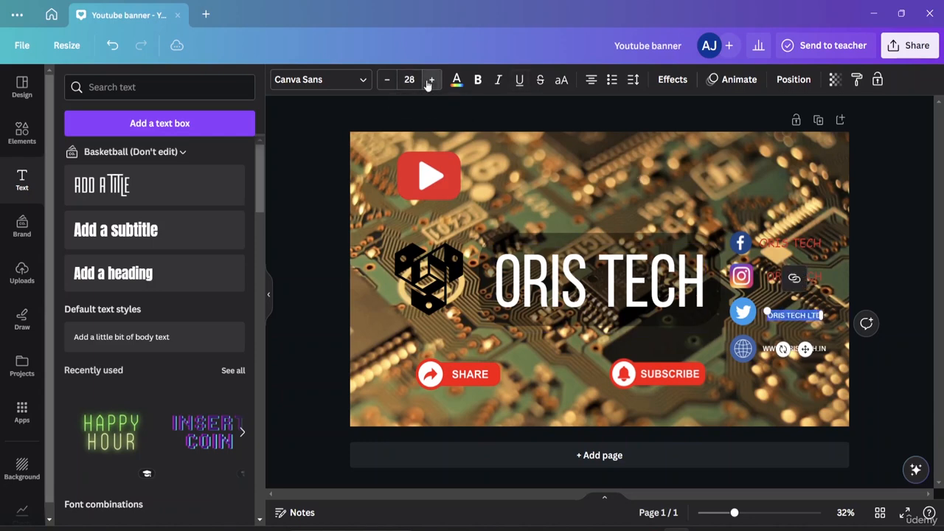
click(428, 81)
click(428, 81)
click(428, 81)
click(428, 81)
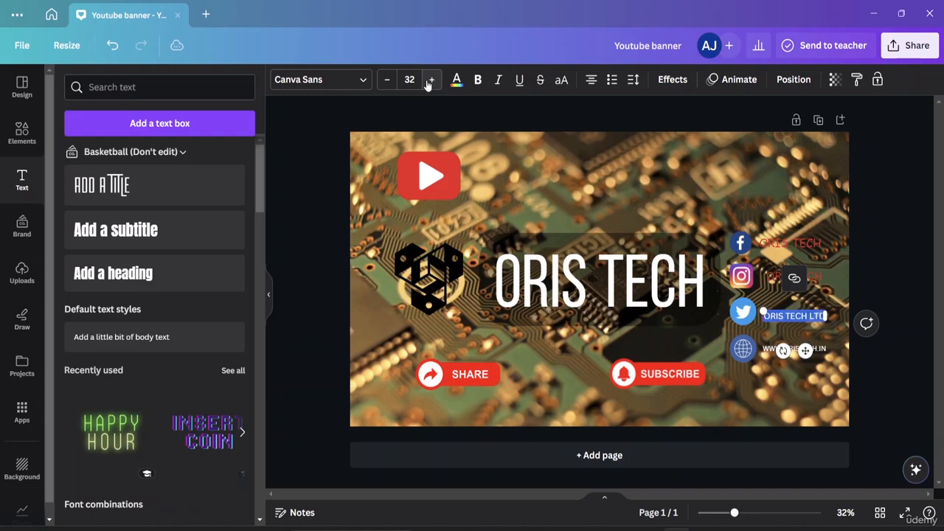
click(457, 80)
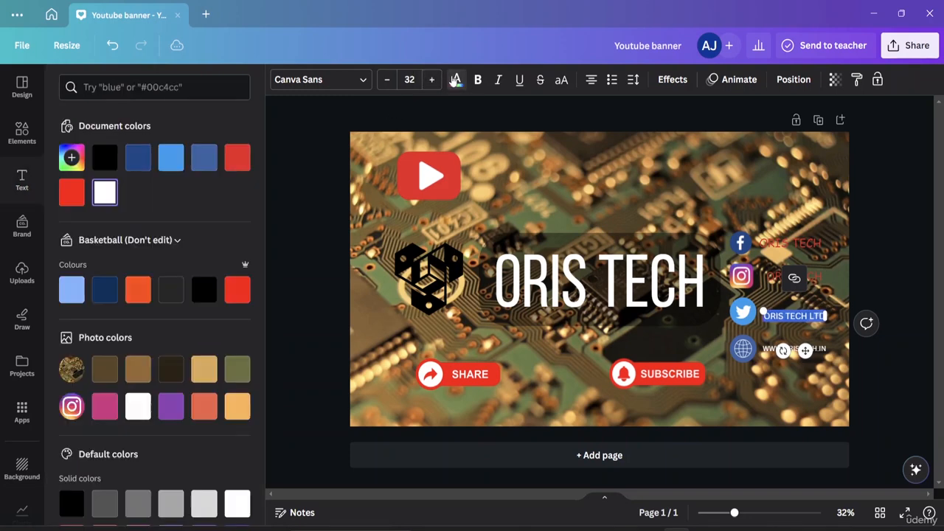
click(237, 166)
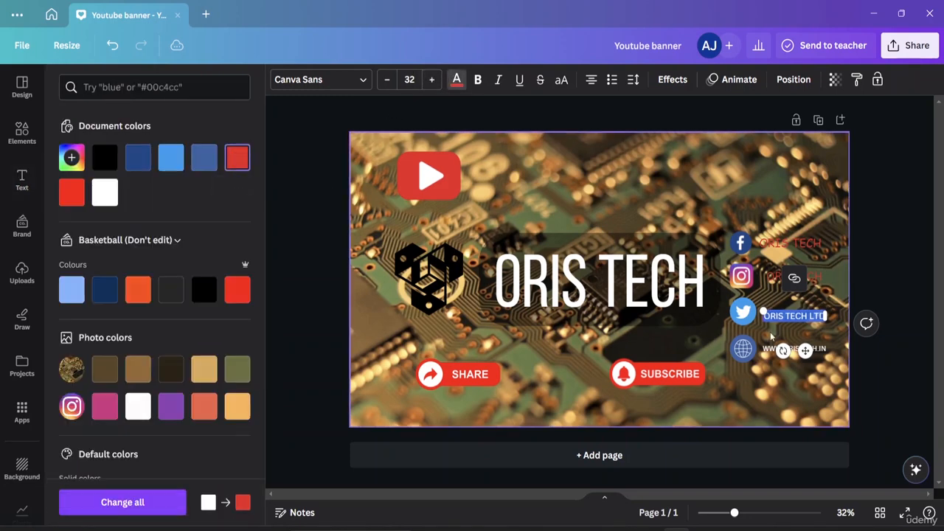
- Widen the web address text box beside the globe icon slightly and set its font size to 30
click(825, 347)
double_click(825, 347)
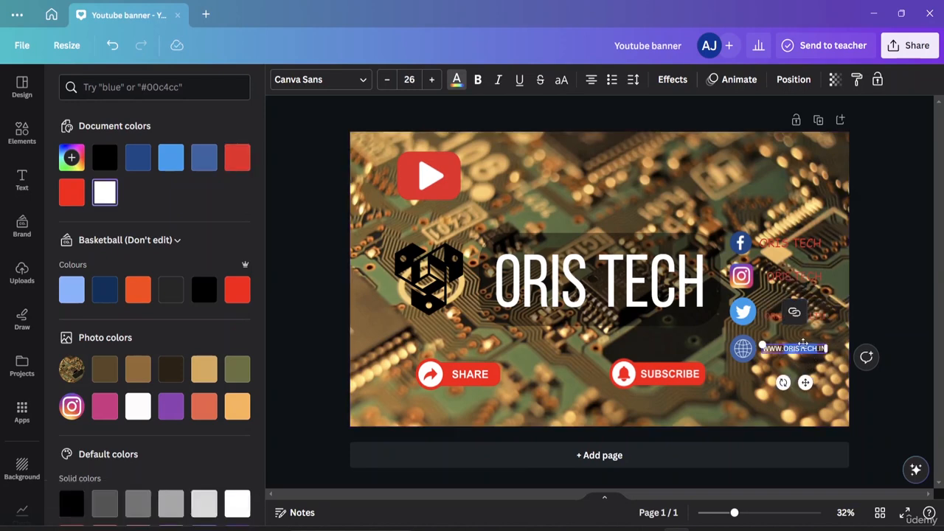
mouse_move(827, 348)
mouse_down()
mouse_move(800, 346)
mouse_move(838, 344)
mouse_up()
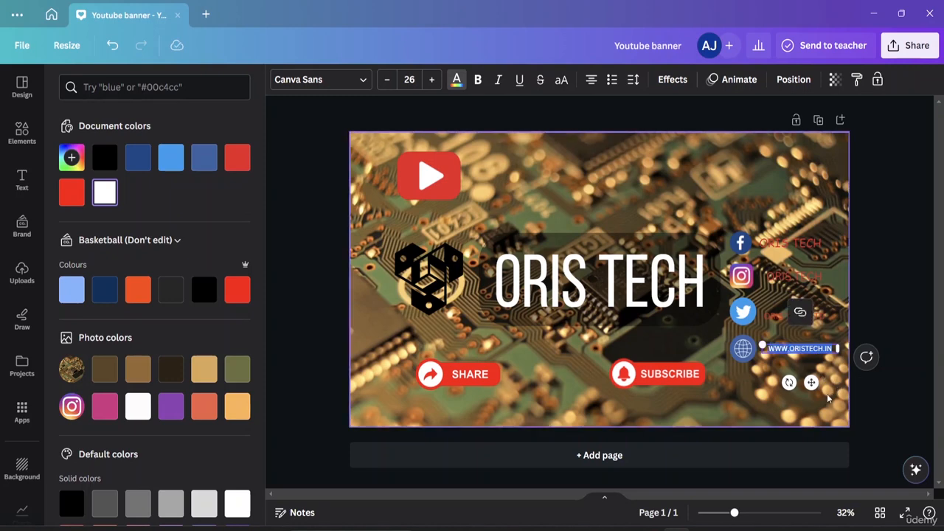
click(434, 79)
click(434, 80)
click(434, 80)
click(434, 80)
click(434, 79)
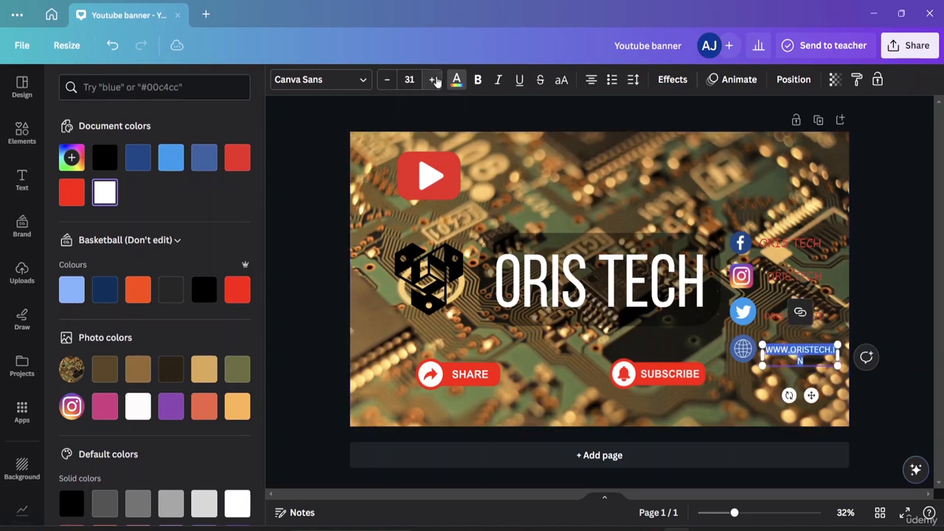
click(386, 79)
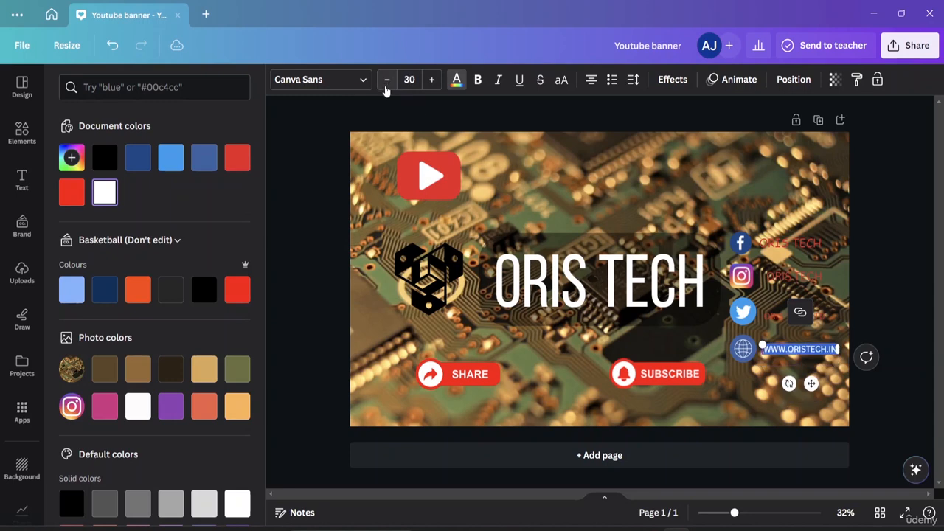
click(455, 80)
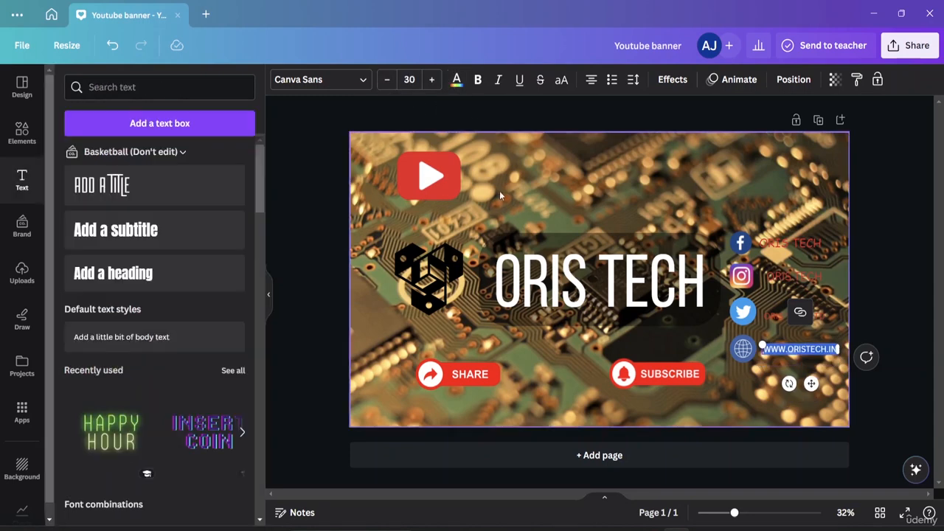
click(457, 80)
click(238, 157)
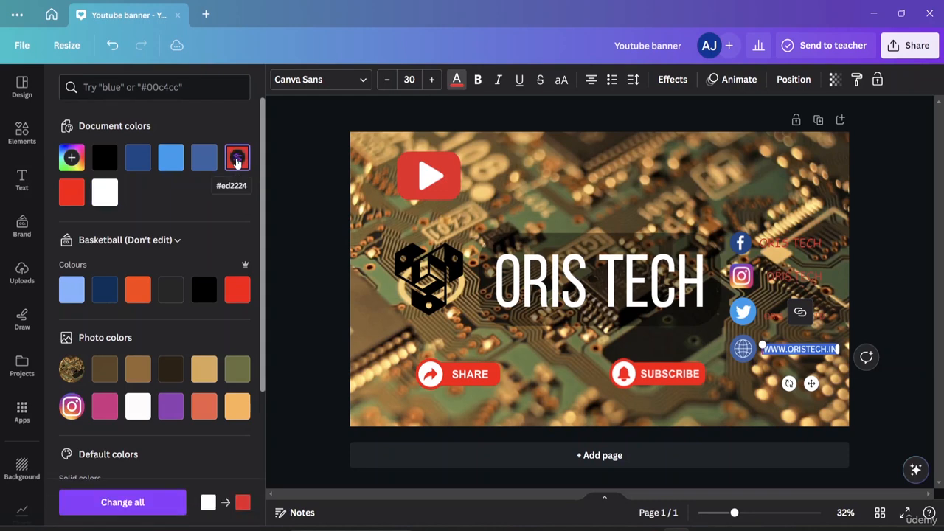
click(873, 299)
click(873, 299)
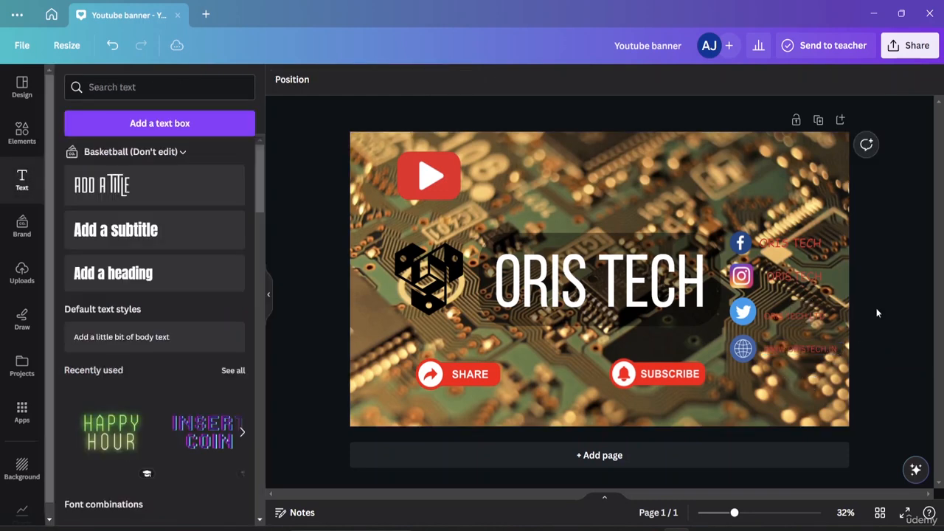
- Set the web address font to Intro Rust and widen its text box so the address fits on one line
double_click(834, 354)
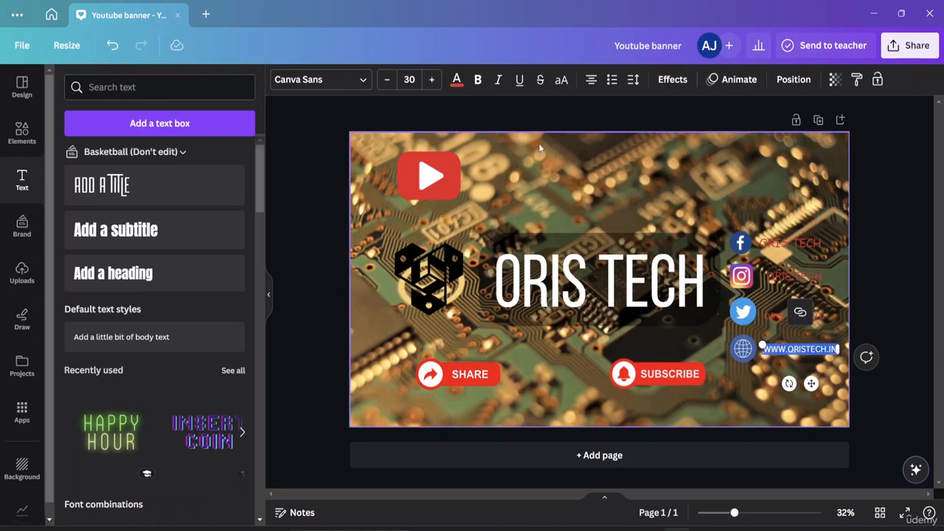
click(456, 80)
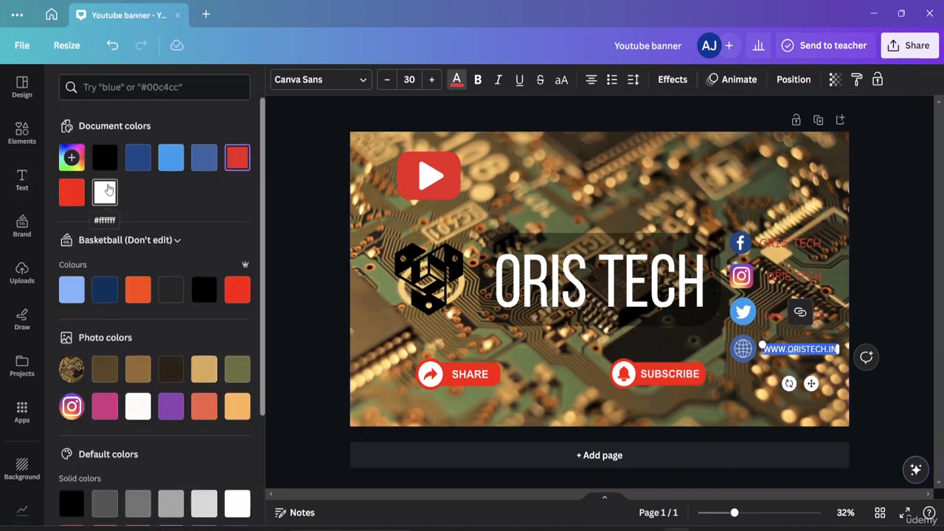
click(356, 79)
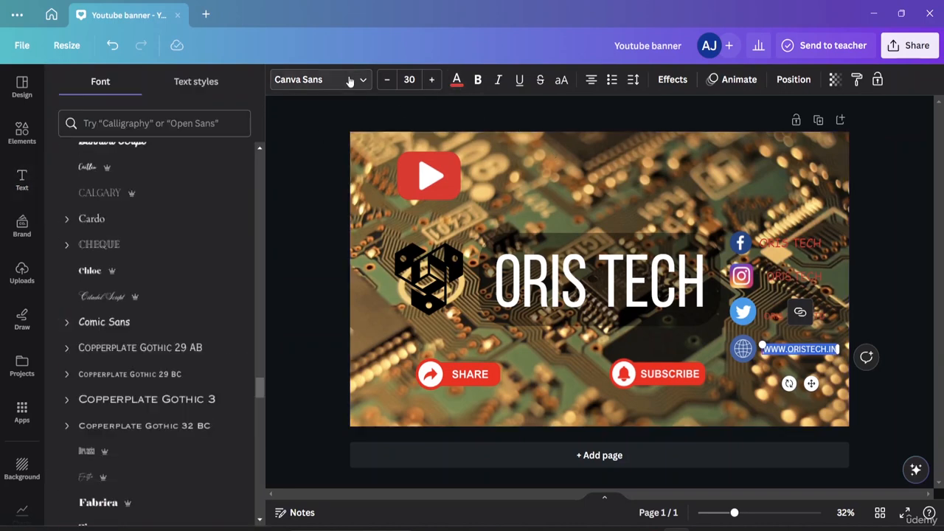
scroll(135, 399, down, 10)
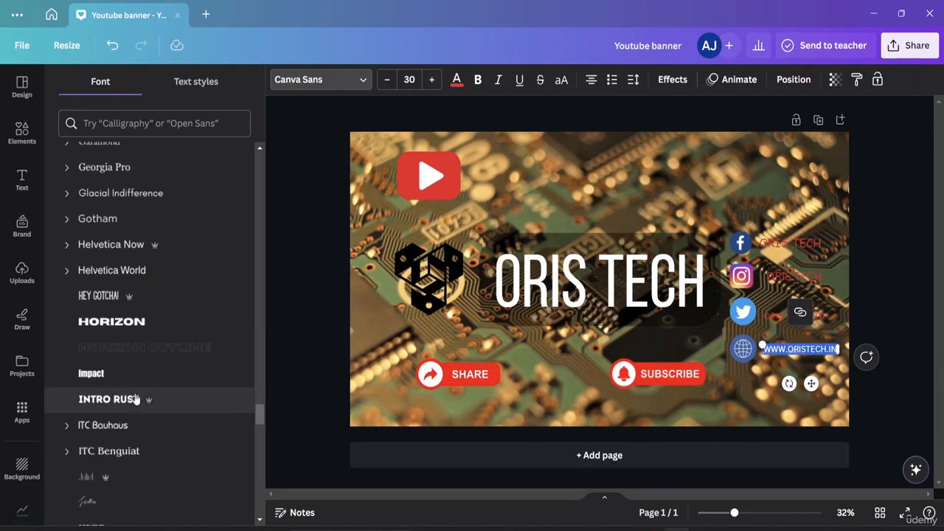
click(137, 399)
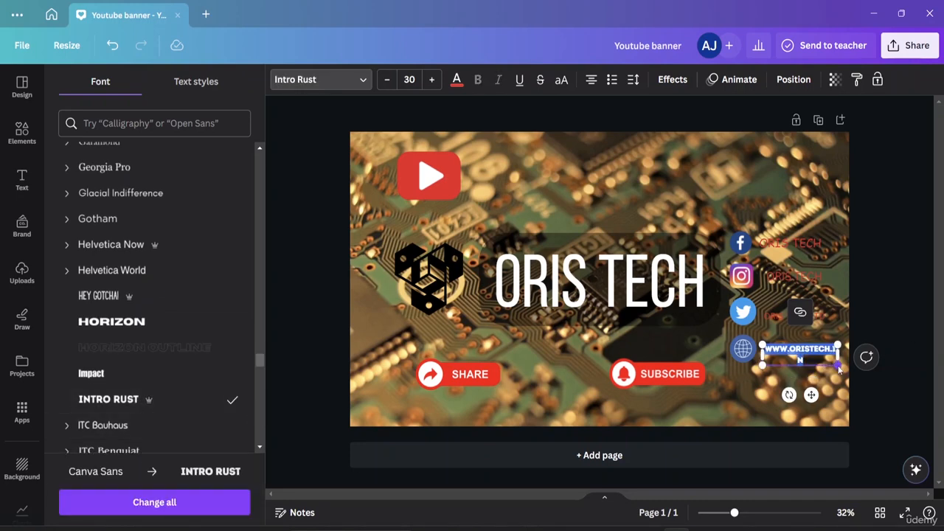
drag(839, 352, 848, 350)
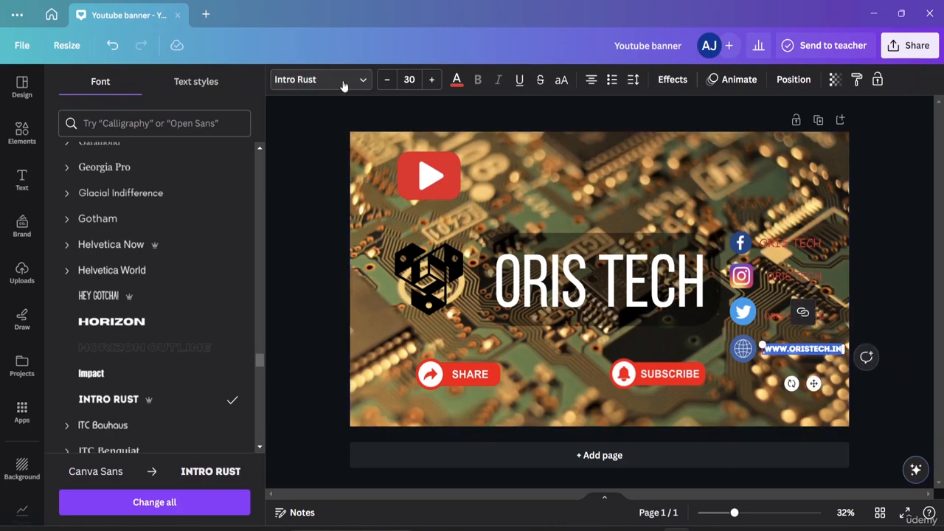
- Set the font of the "ORIS TECH LTD" label beside the Twitter icon to Intro Rust, searching the fonts for "INTRO"
click(825, 317)
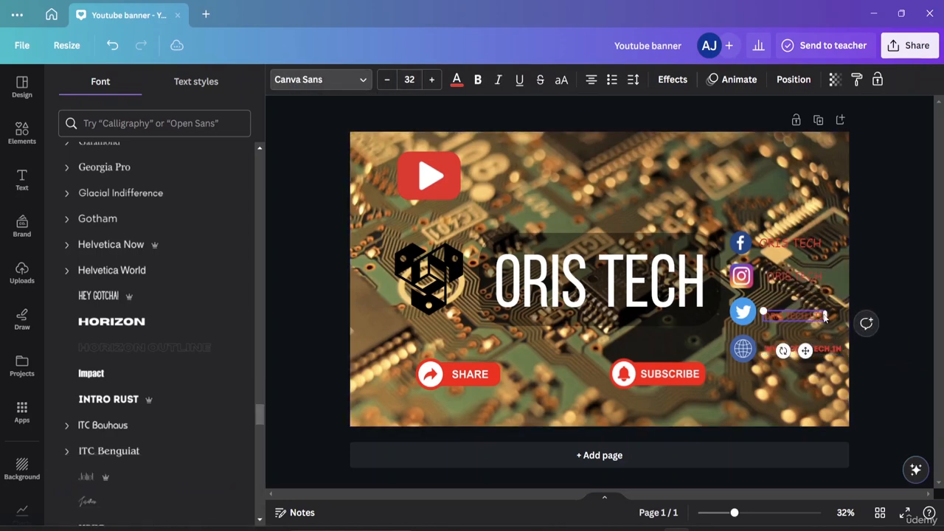
double_click(806, 317)
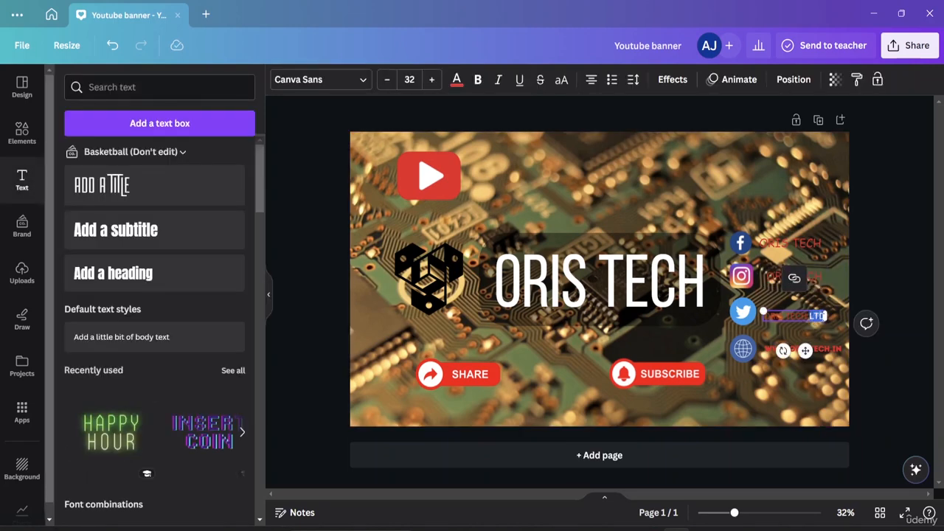
click(822, 318)
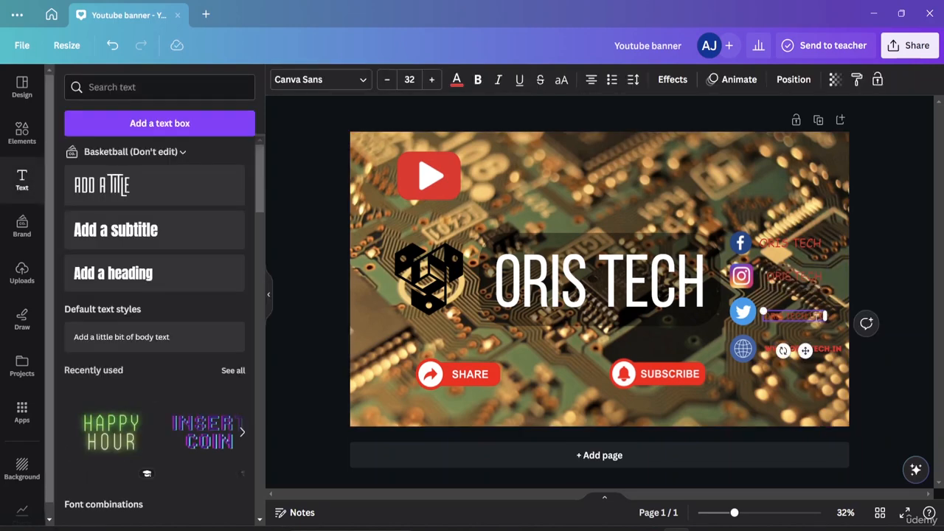
drag(825, 316, 763, 316)
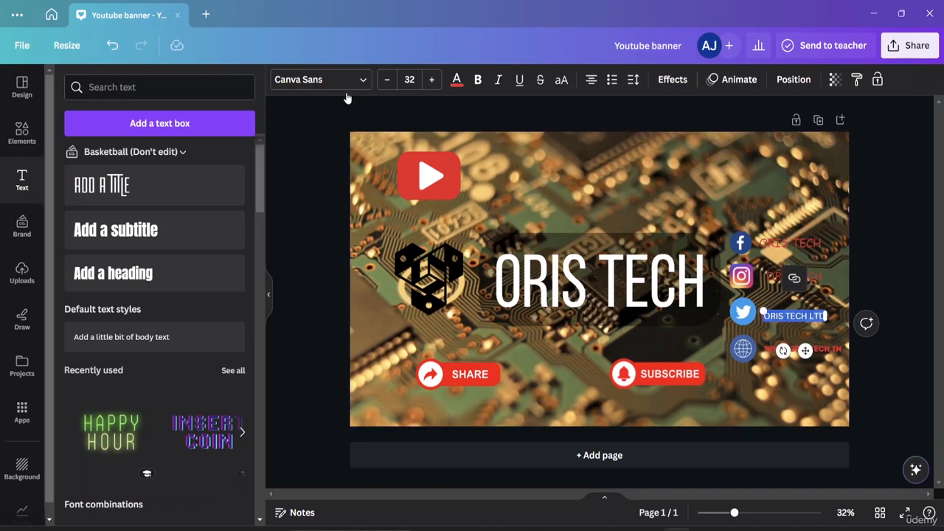
click(367, 82)
click(163, 126)
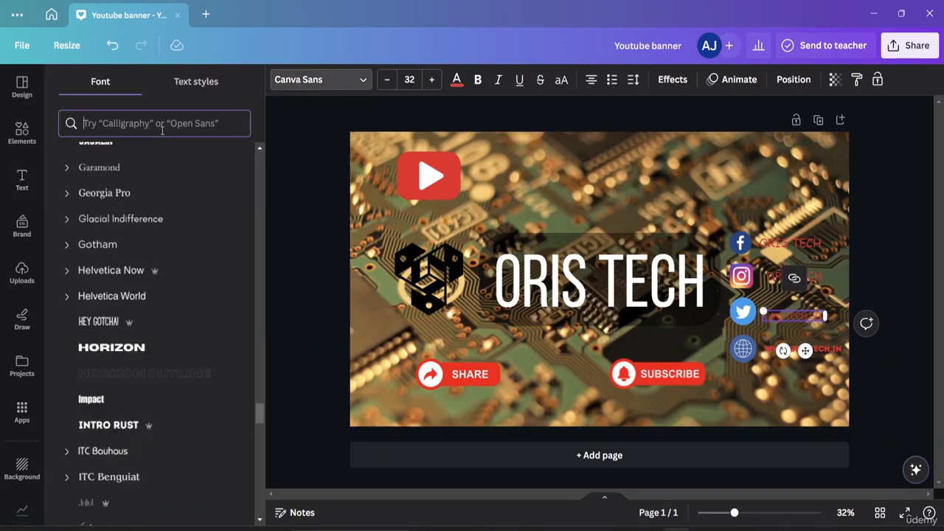
text(l)
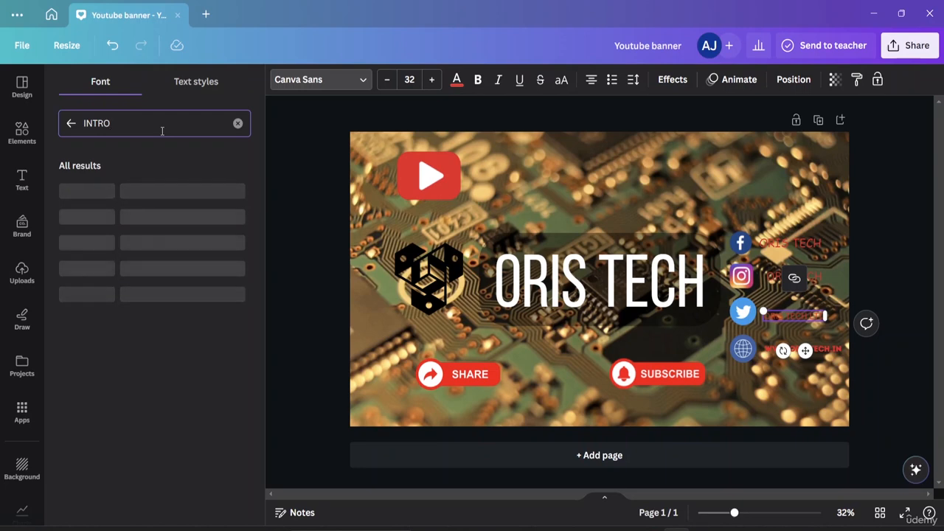
click(151, 217)
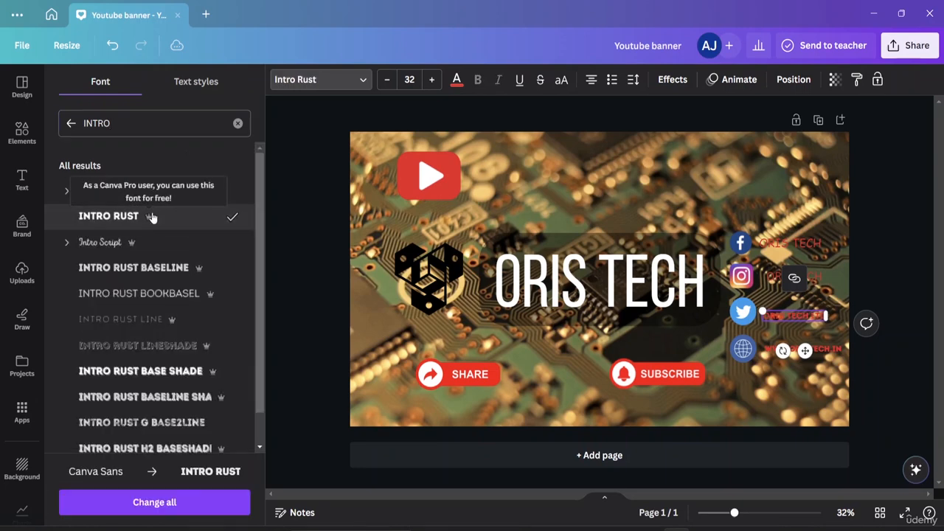
- Change the font of the "ORIS TECH" label beside the Instagram icon to Intro Rust
click(816, 277)
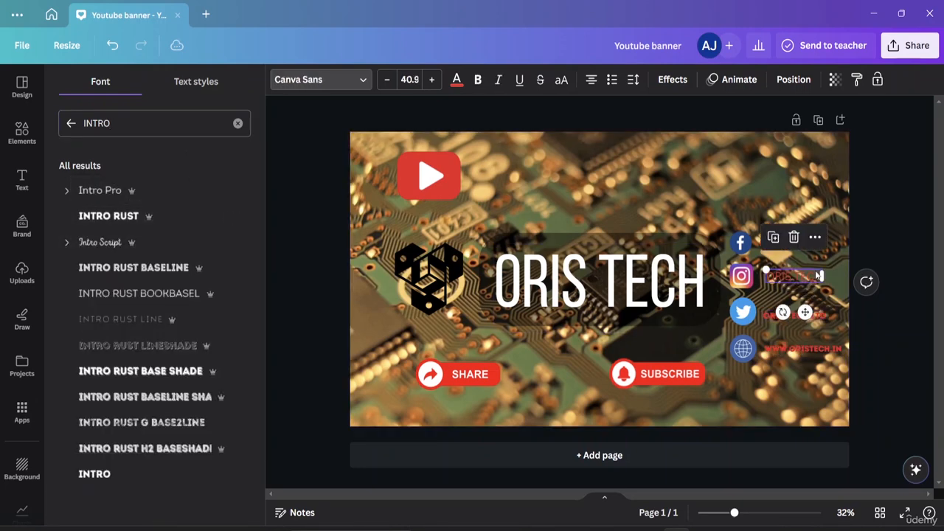
double_click(820, 277)
click(820, 277)
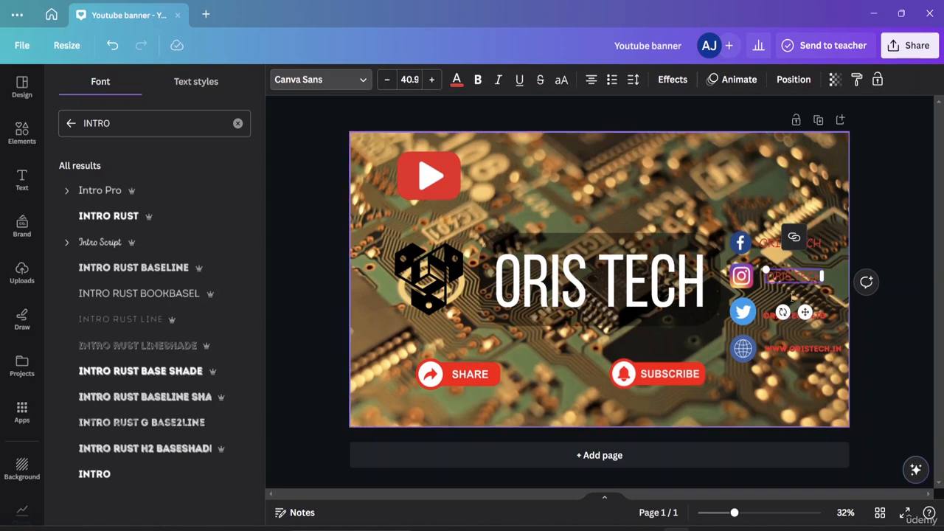
mouse_move(817, 277)
mouse_down()
mouse_move(781, 276)
mouse_move(815, 275)
mouse_move(802, 276)
mouse_up()
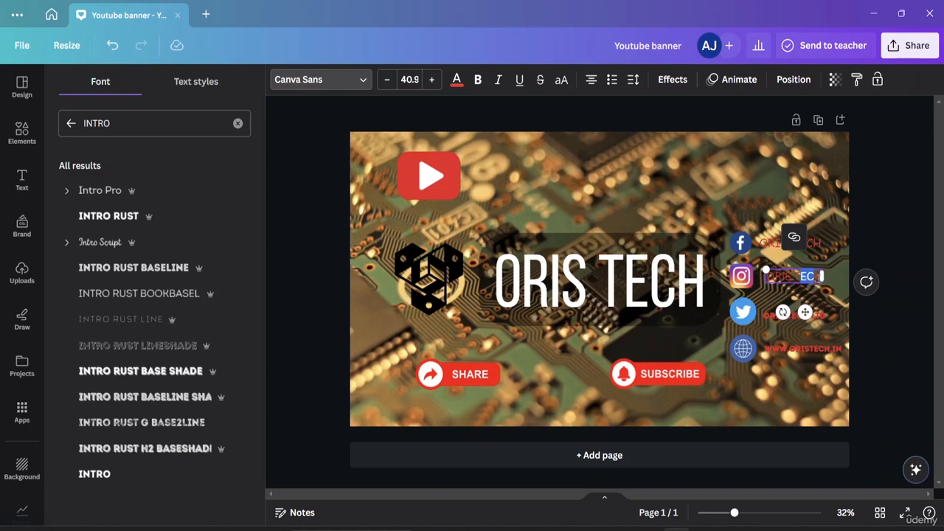
drag(825, 276, 778, 276)
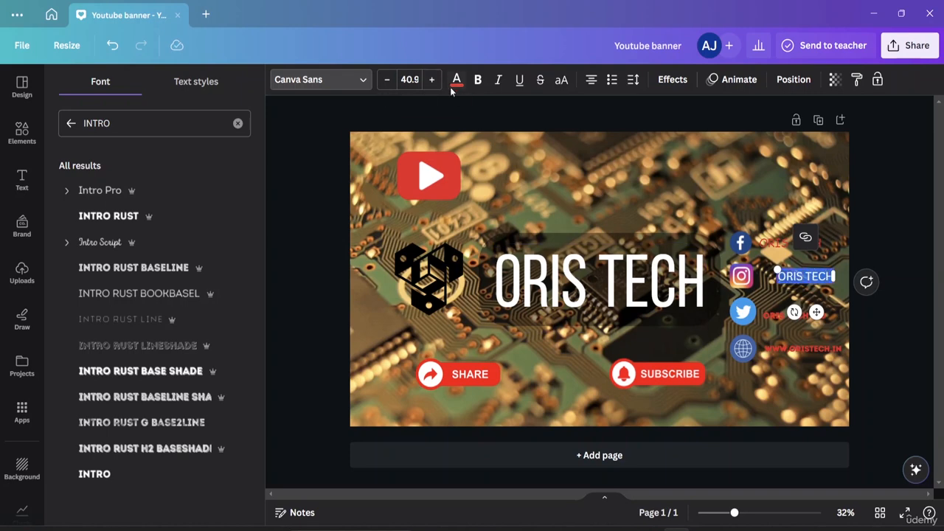
click(363, 79)
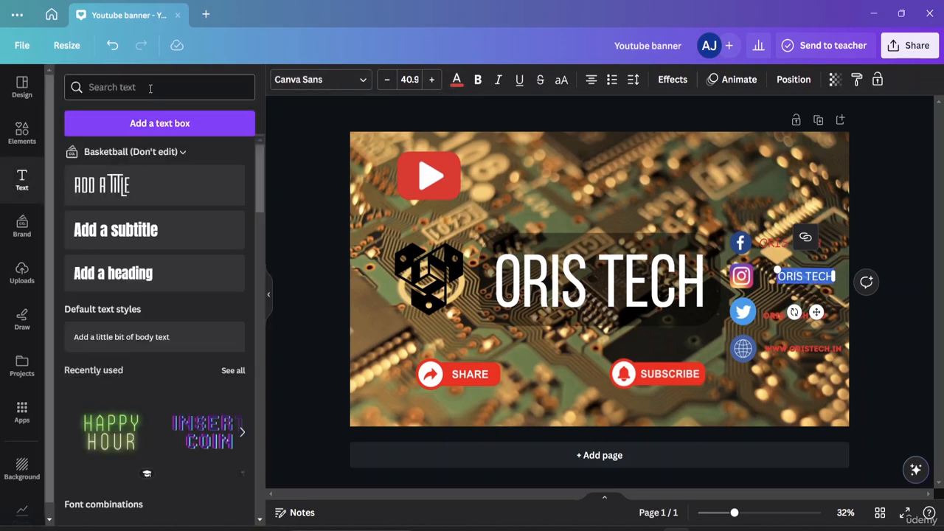
click(363, 79)
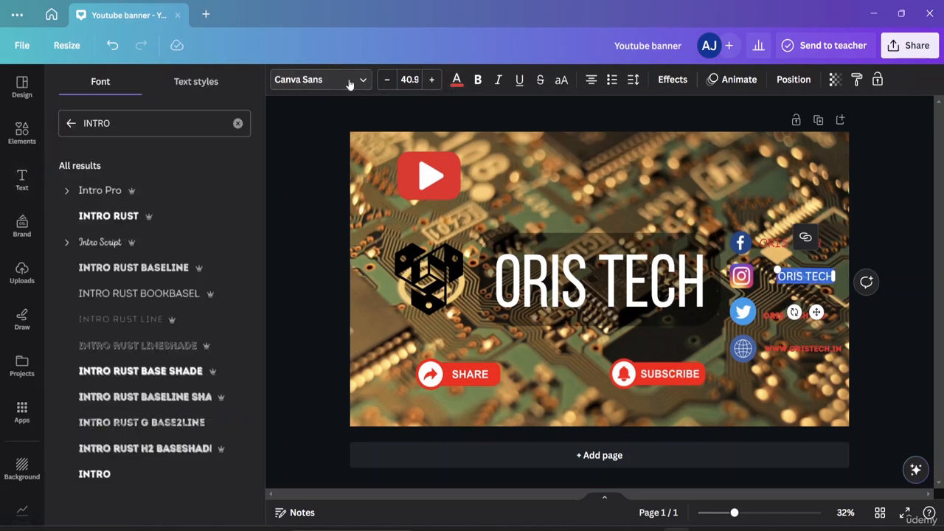
click(118, 216)
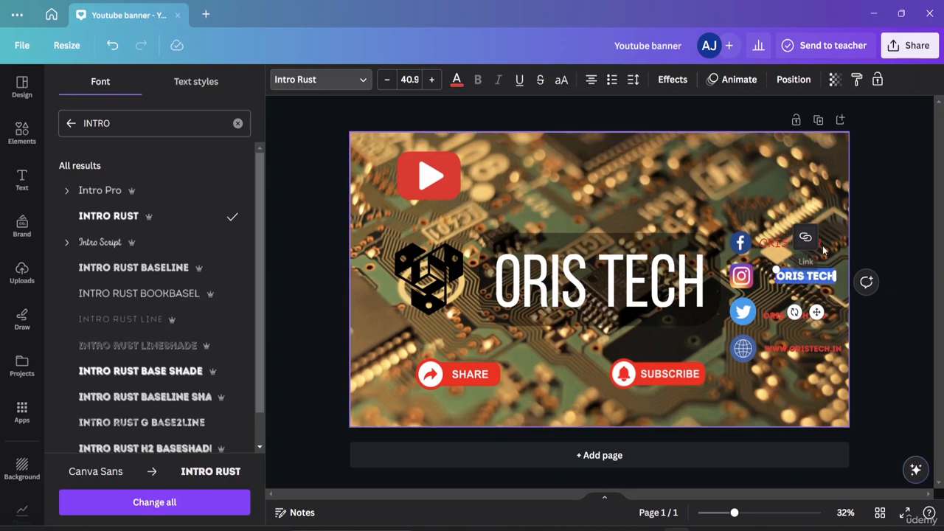
- Change the font of the "ORIS TECH" label beside the Facebook icon to Intro Rust and deselect it
click(823, 245)
click(820, 243)
click(820, 244)
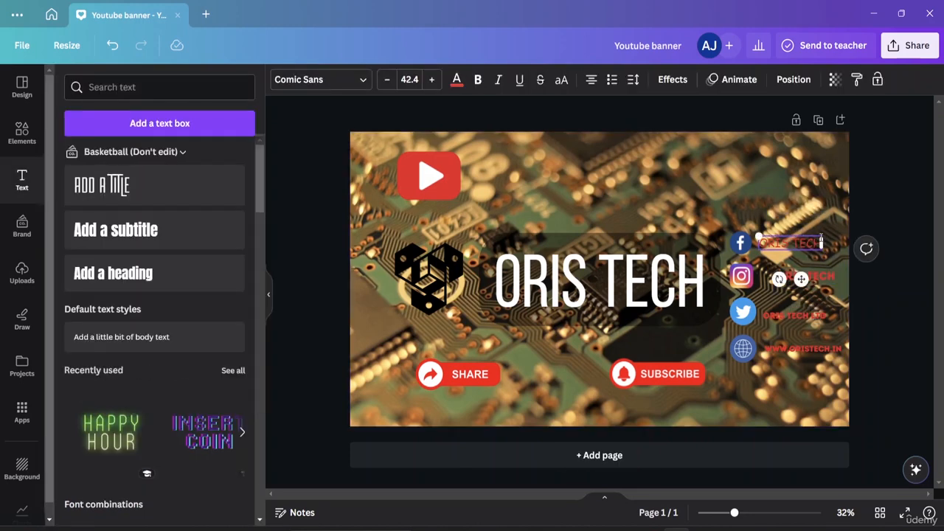
drag(822, 243, 760, 243)
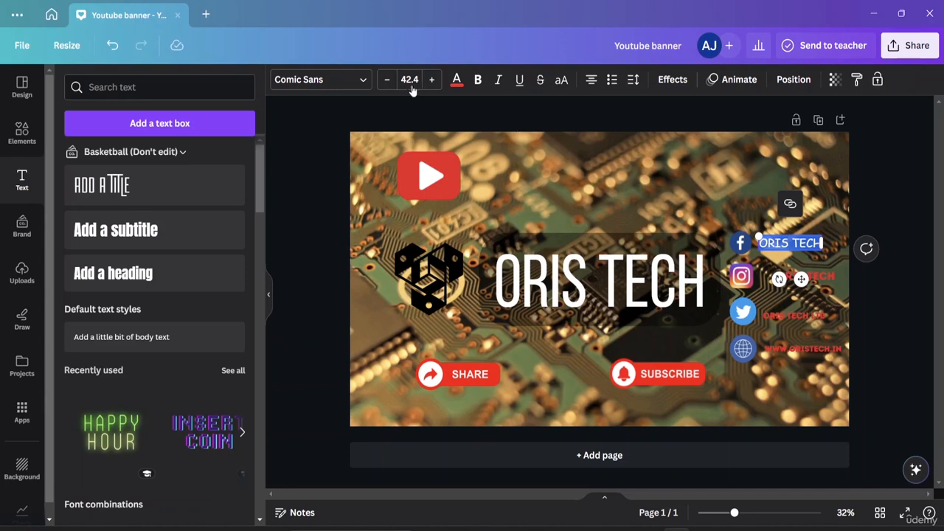
click(359, 79)
click(108, 215)
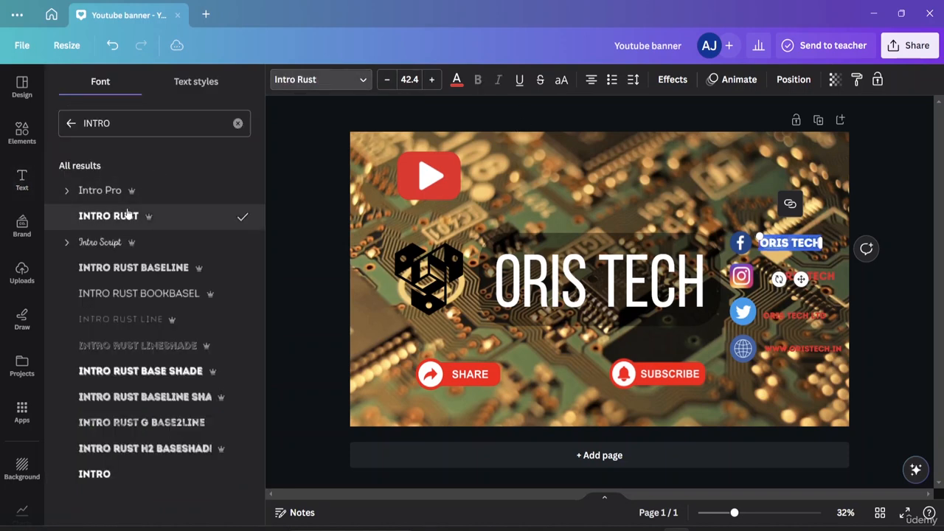
click(902, 174)
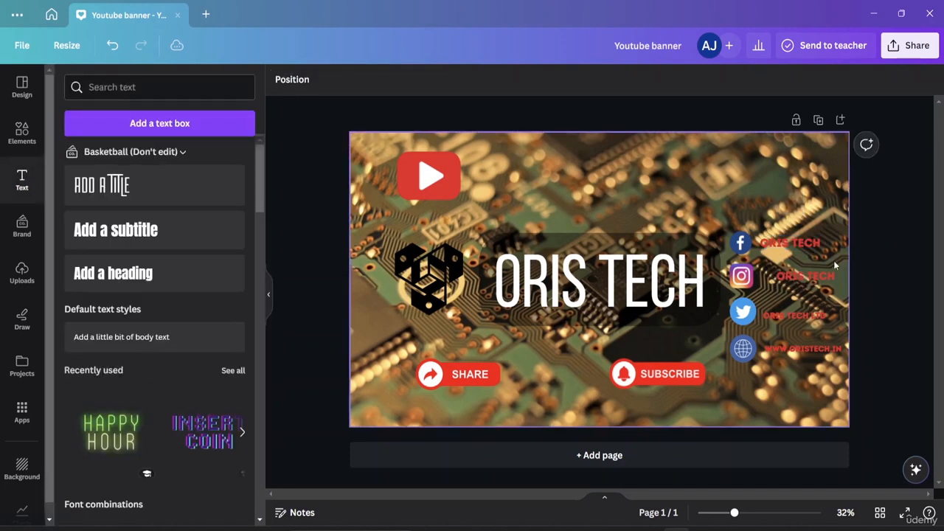
- Slightly enlarge the Instagram label and align it close to its icon, and scale up the "ORIS TECH LTD" label beside the Twitter icon
click(794, 280)
drag(794, 285, 831, 290)
double_click(822, 340)
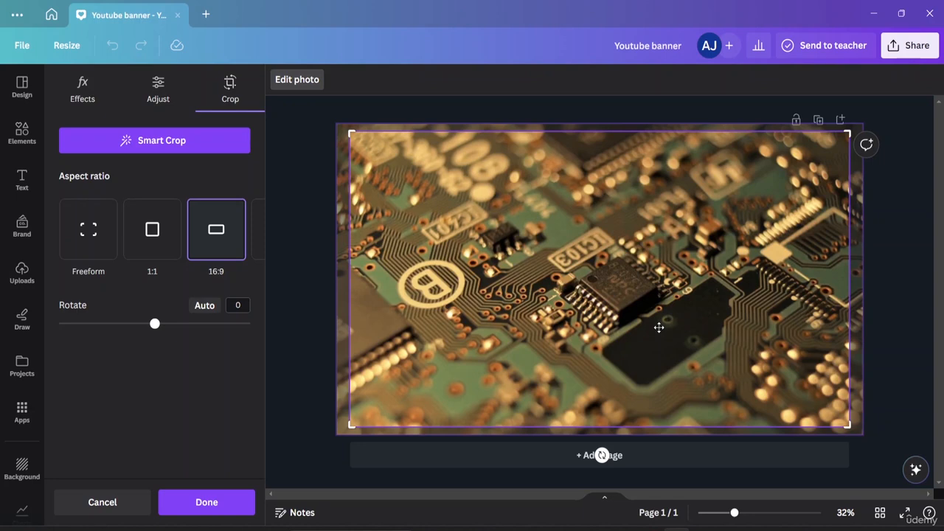
click(308, 118)
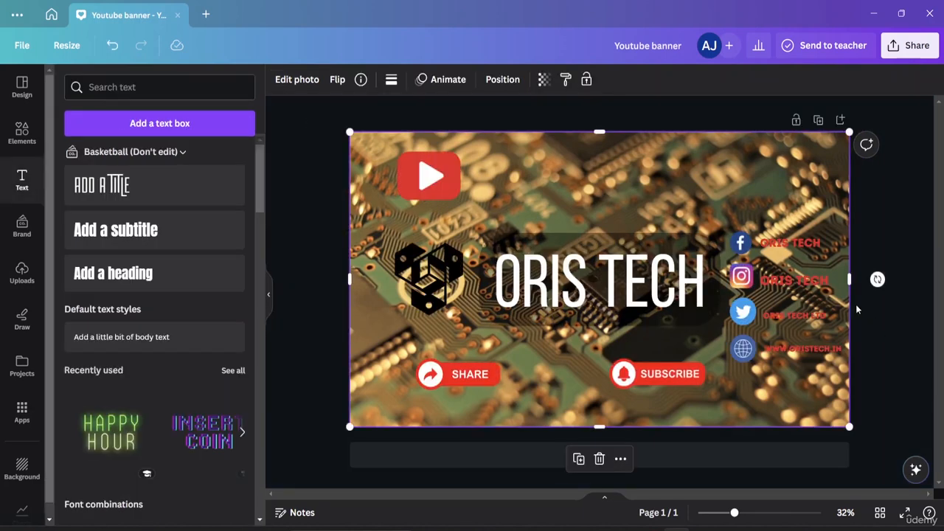
click(824, 317)
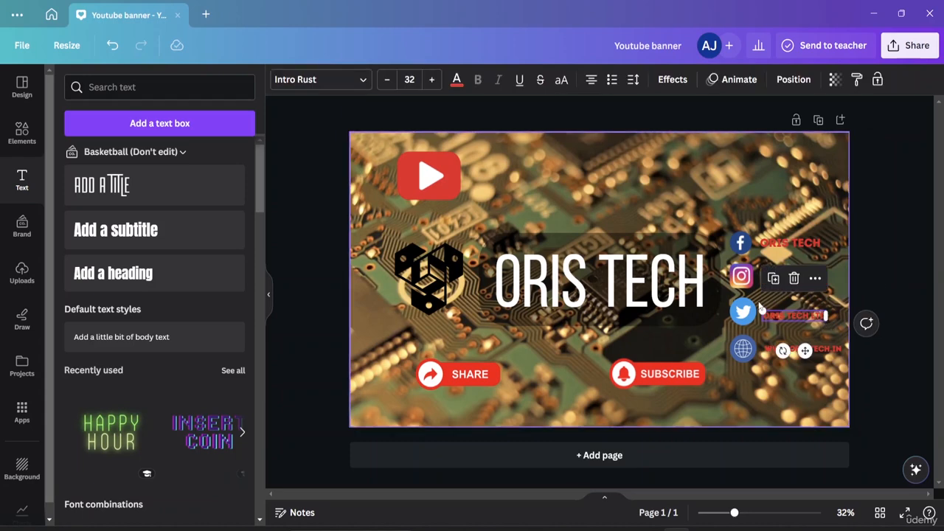
drag(760, 309, 797, 315)
- Scale the web address beside the globe icon up to font size 34.1 and nudge it slightly away from the icon
click(774, 351)
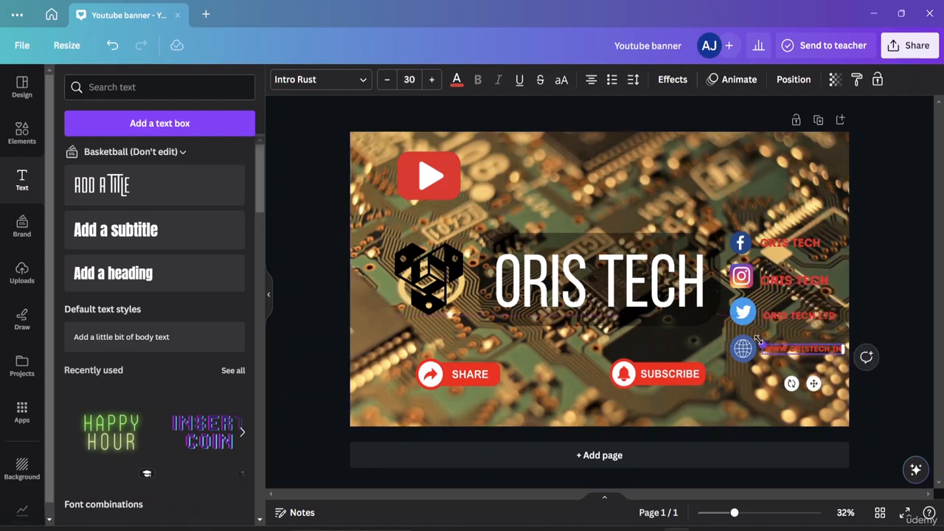
drag(757, 339, 749, 336)
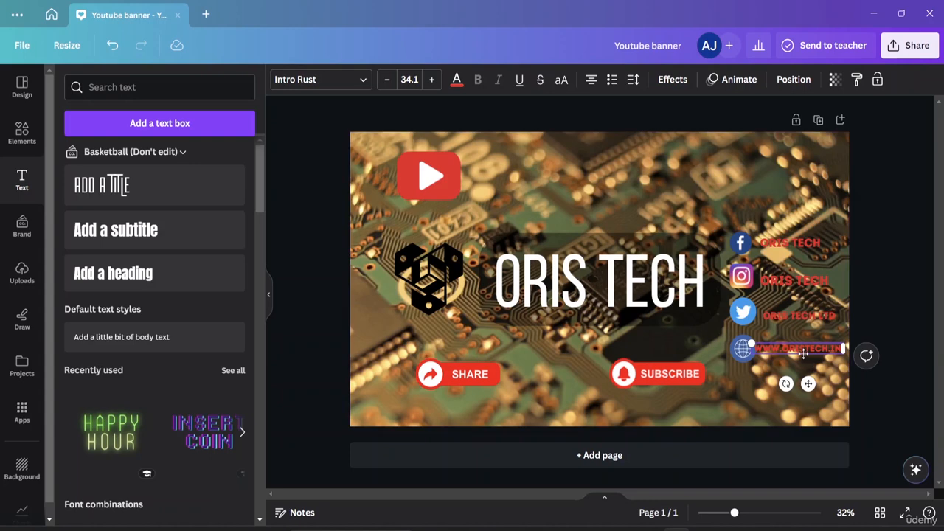
drag(805, 354, 809, 353)
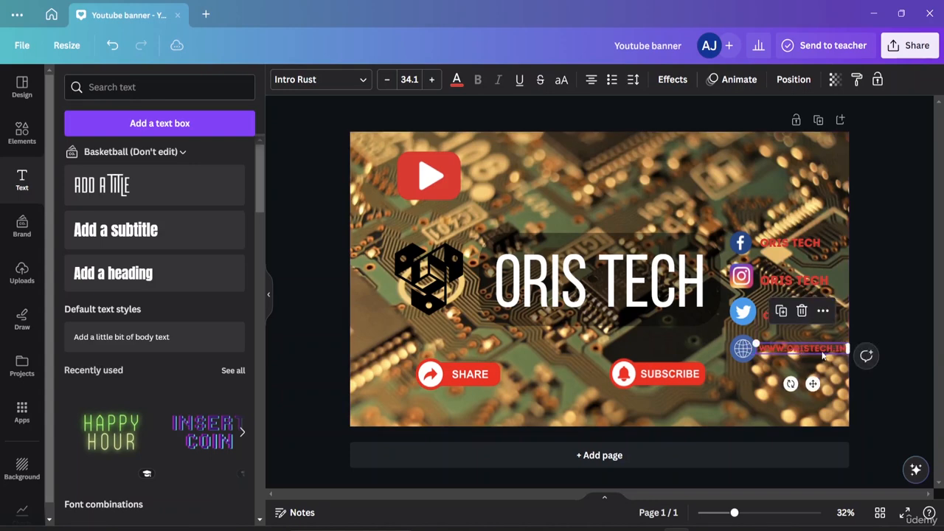
click(871, 308)
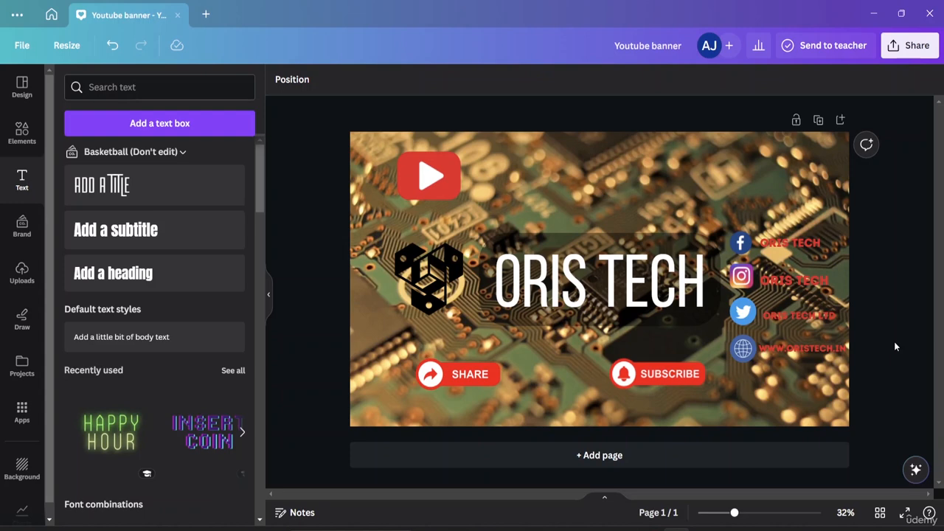
- Download the banner as a PNG at 2,560 × 1,440 px without a transparent background or file compression
click(910, 45)
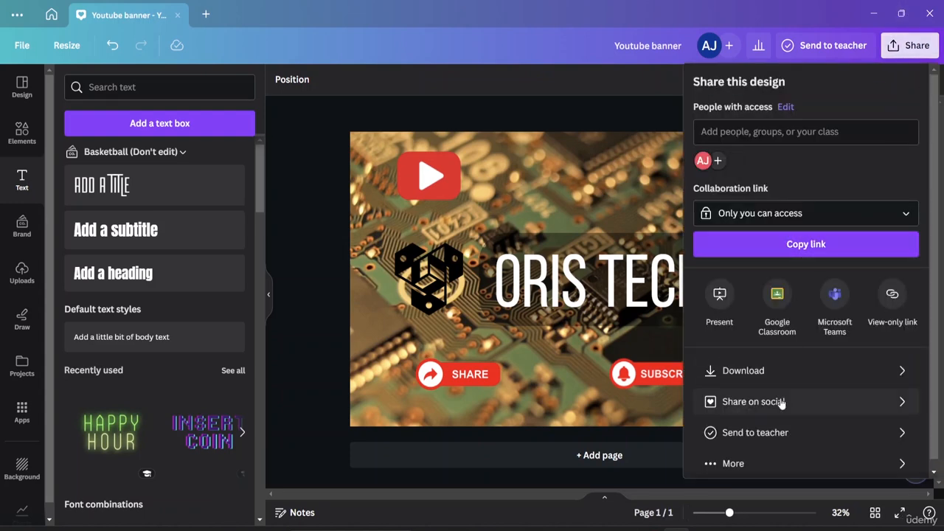
click(772, 369)
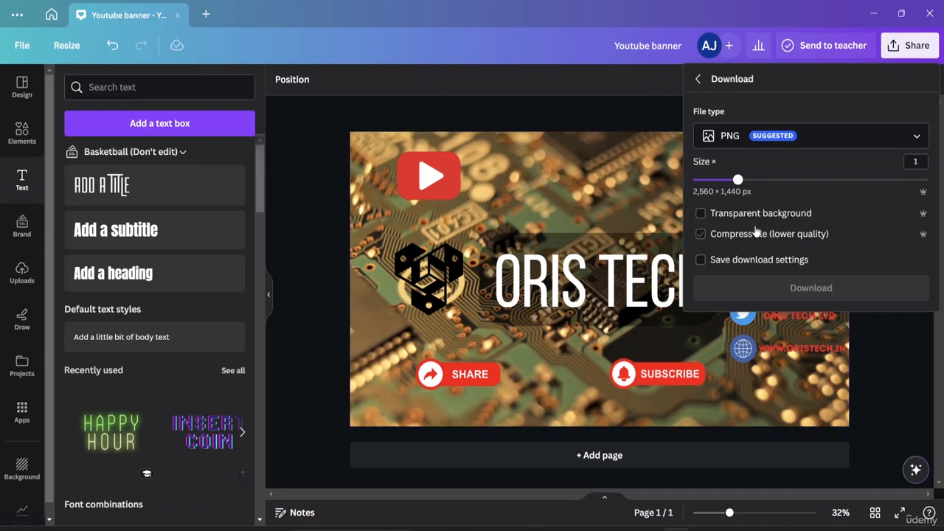
click(827, 218)
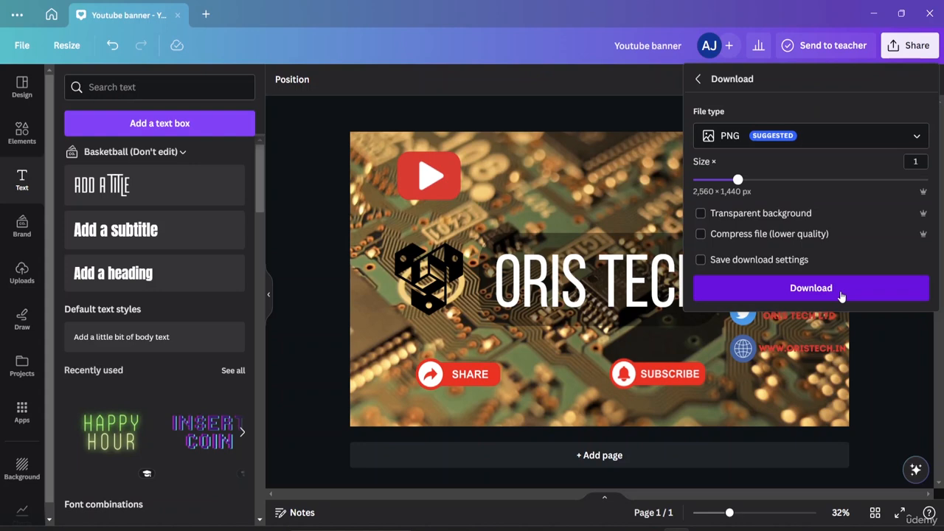
click(841, 292)
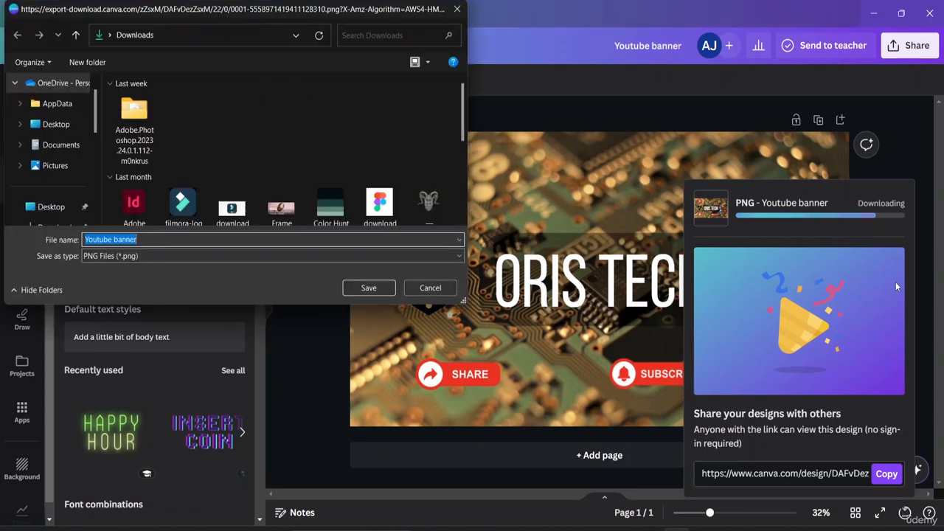
- Save the PNG as "Youtube banner" in the Canva Resource File folder and dismiss the download notice
double_click(130, 240)
click(148, 240)
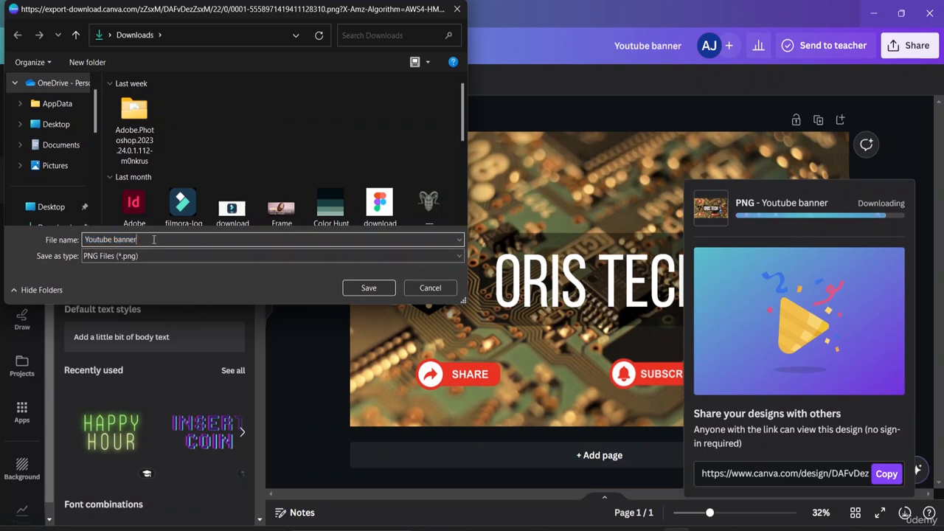
scroll(48, 122, down, 2)
scroll(48, 124, down, 3)
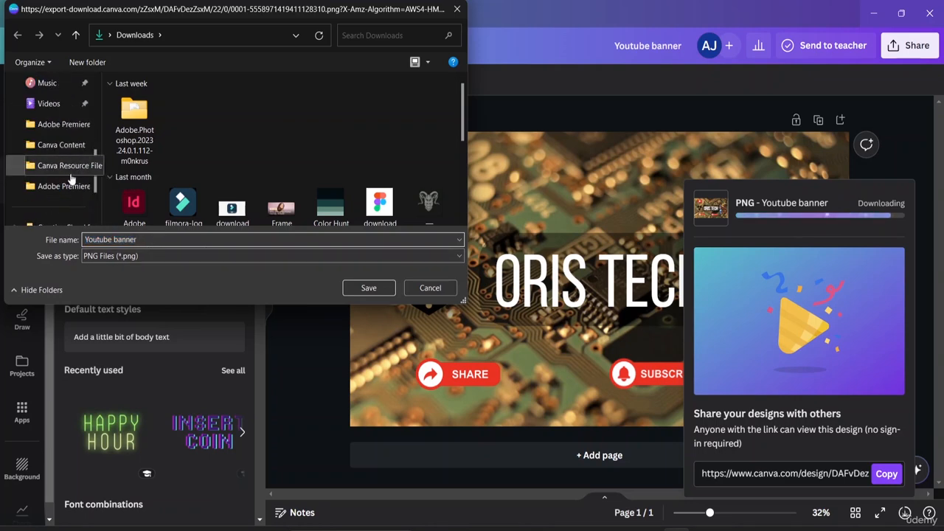
click(69, 167)
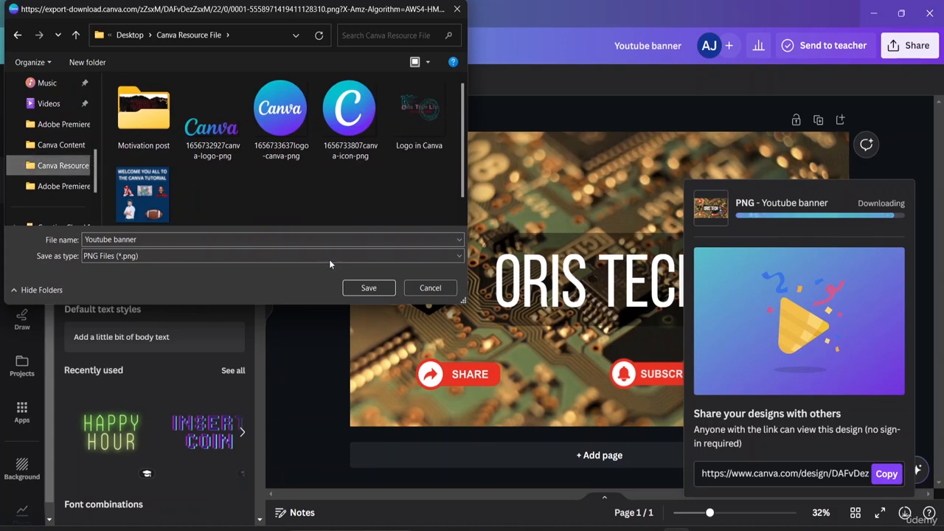
click(378, 288)
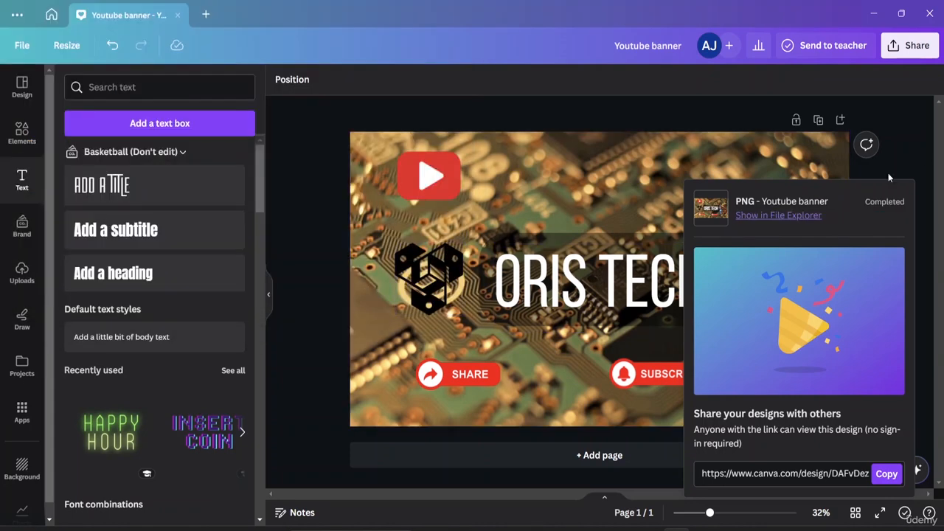
click(909, 137)
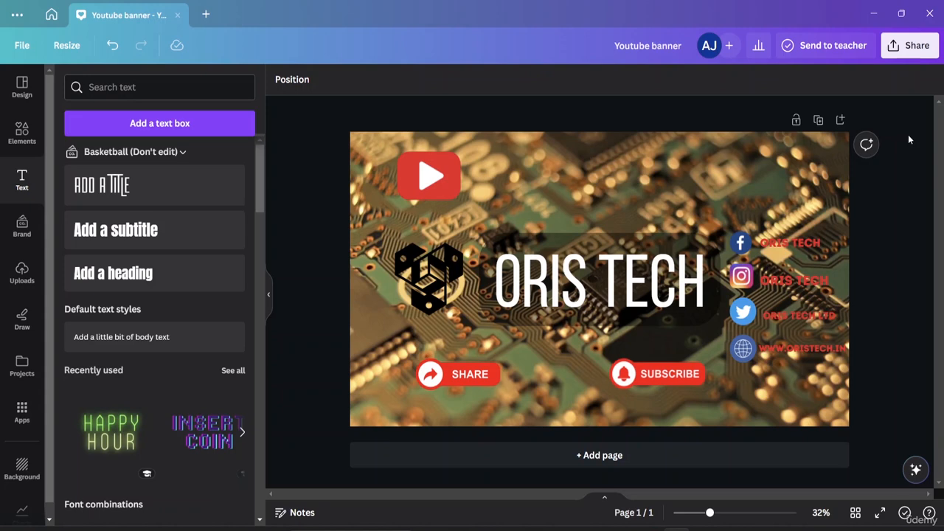